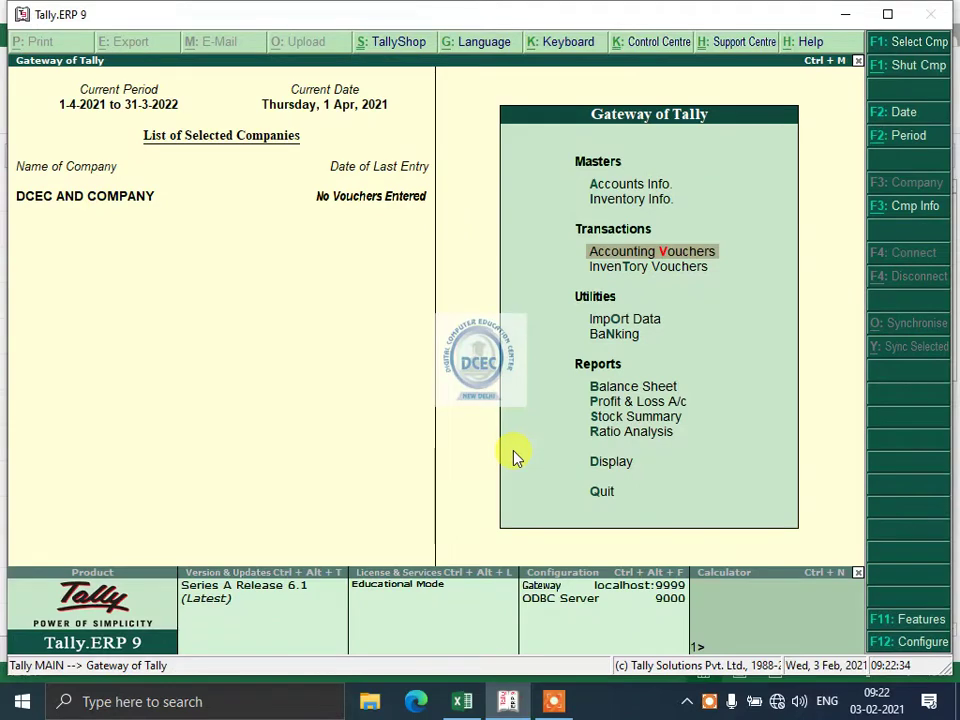
Start creating a company named PAYMENT F5, keeping the default mailing details and leaving the contact details blank.
{"action": "key", "text": "alt+F3"}
{"action": "key", "text": "c"}
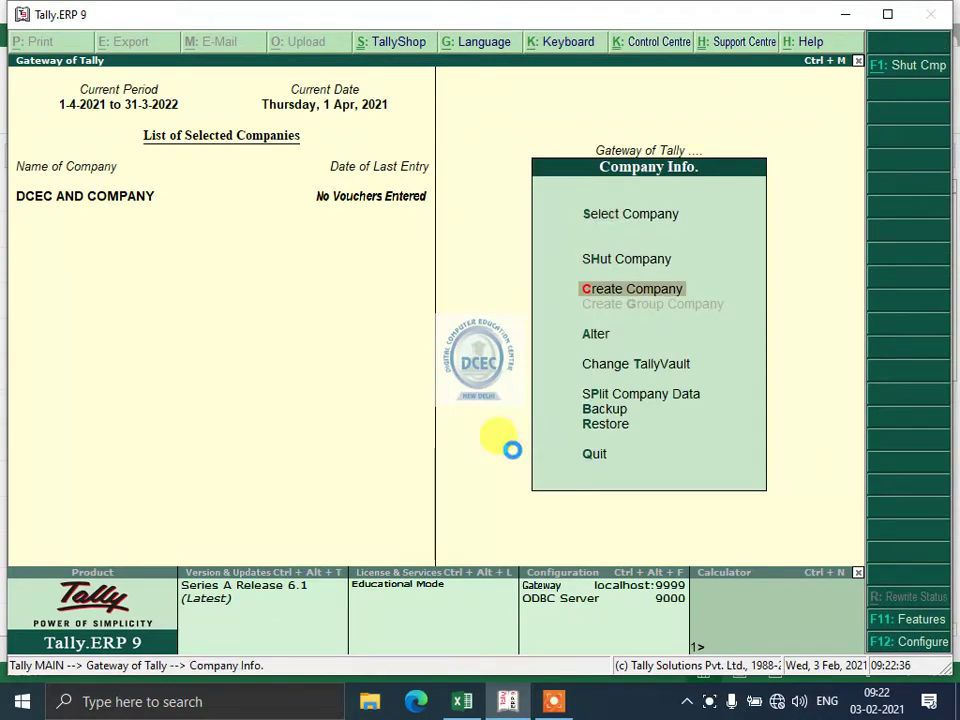
{"action": "type", "text": "PAYMENT"}
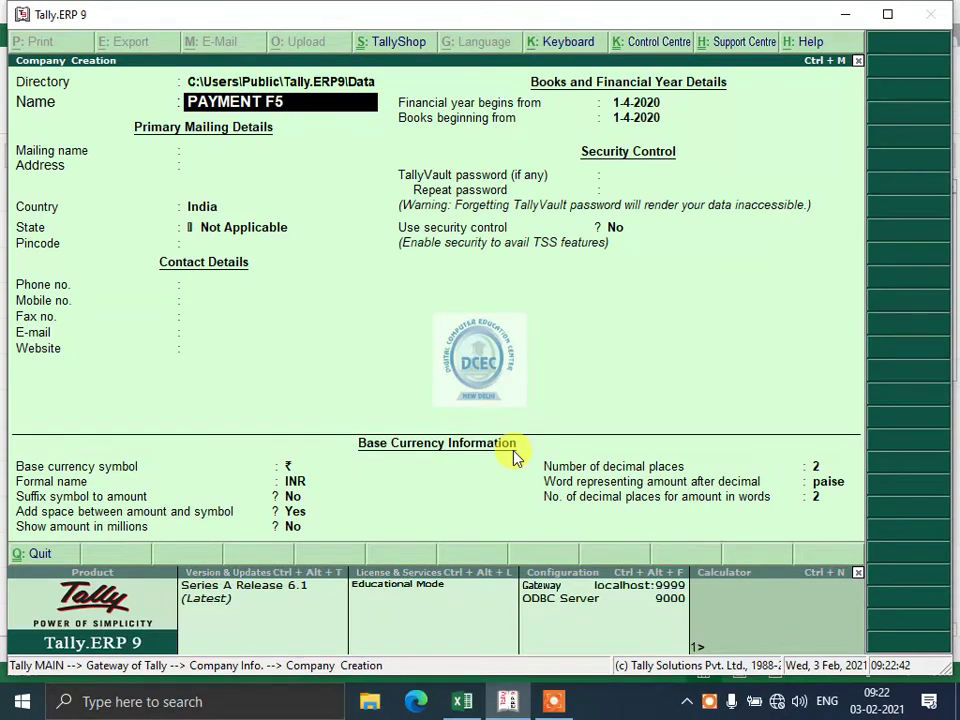
{"action": "type", "text": " F5"}
{"action": "key", "text": "Return"}
{"action": "key", "text": "Return"}
{"action": "key", "text": "Return"}
{"action": "key", "text": "Return"}
{"action": "key", "text": "Return"}
{"action": "key", "text": "Return"}
{"action": "key", "text": "Return"}
{"action": "key", "text": "Return"}
{"action": "key", "text": "Return"}
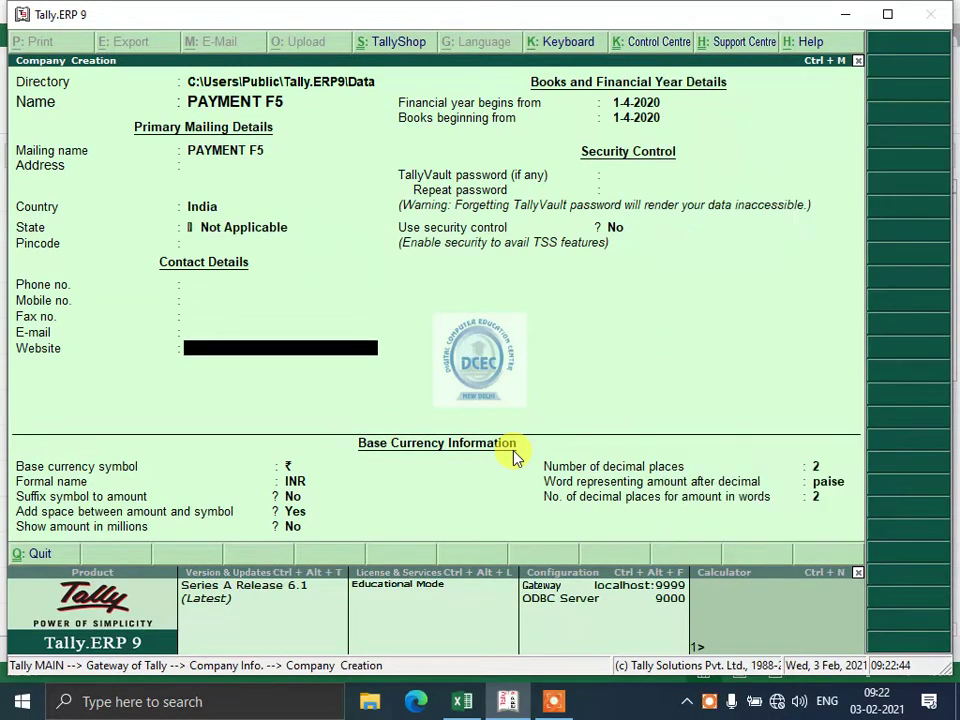
Keep 1-4-2020 as the financial year and books start dates, leaving the TallyVault password empty.
{"action": "key", "text": "Return"}
{"action": "key", "text": "Return"}
{"action": "key", "text": "BackSpace"}
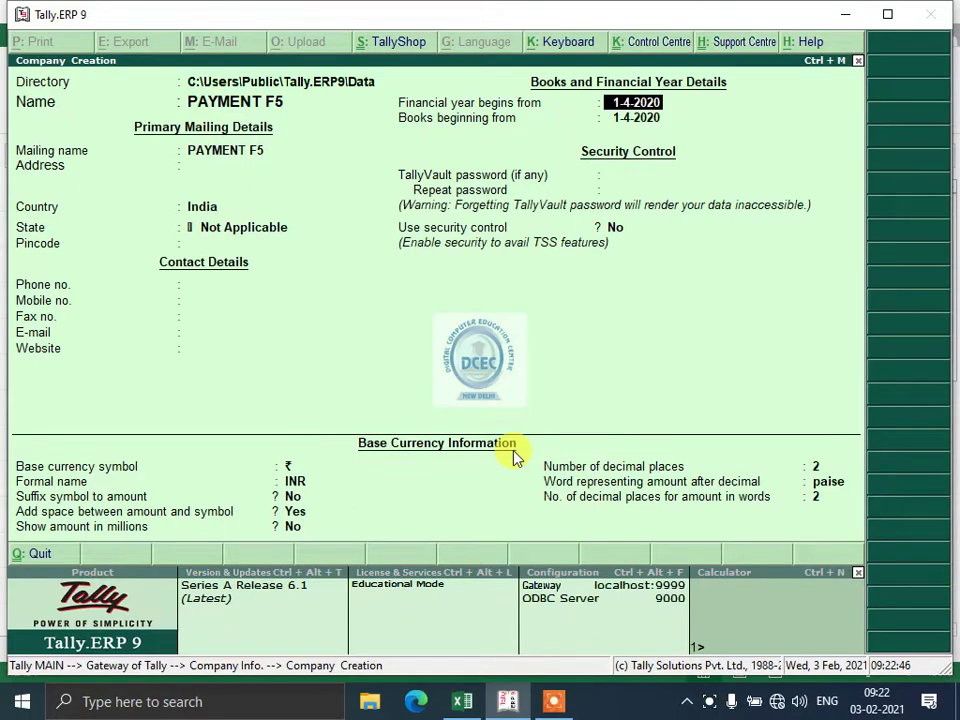
{"action": "key", "text": "Return"}
{"action": "key", "text": "BackSpace"}
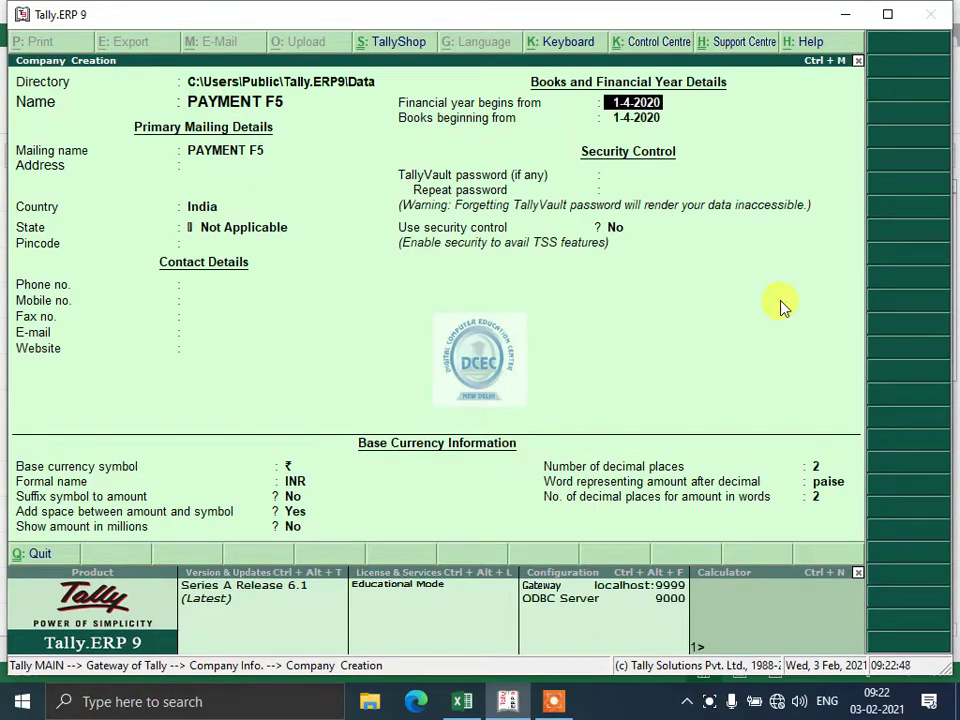
{"action": "key", "text": "Return"}
{"action": "key", "text": "Return"}
{"action": "key", "text": "Return"}
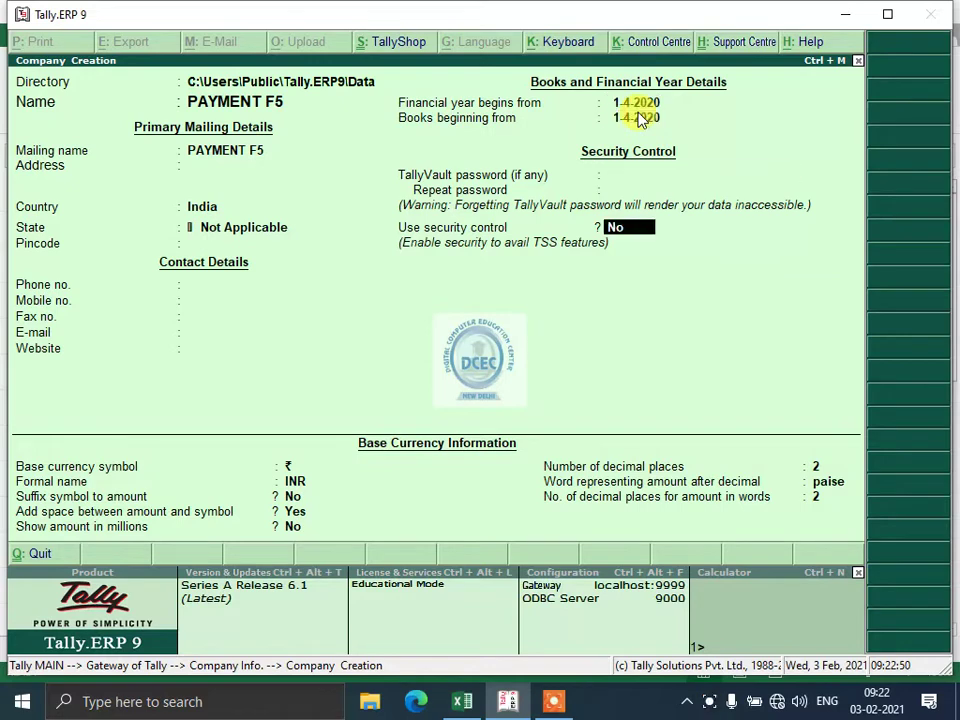
Keep security control off and the default base currency settings, accept the new company, and return to the Gateway of Tally.
{"action": "key", "text": "Return"}
{"action": "key", "text": "Return"}
{"action": "key", "text": "Return"}
{"action": "key", "text": "Return"}
{"action": "key", "text": "Return"}
{"action": "key", "text": "Return"}
{"action": "key", "text": "Return"}
{"action": "key", "text": "Return"}
{"action": "key", "text": "Return"}
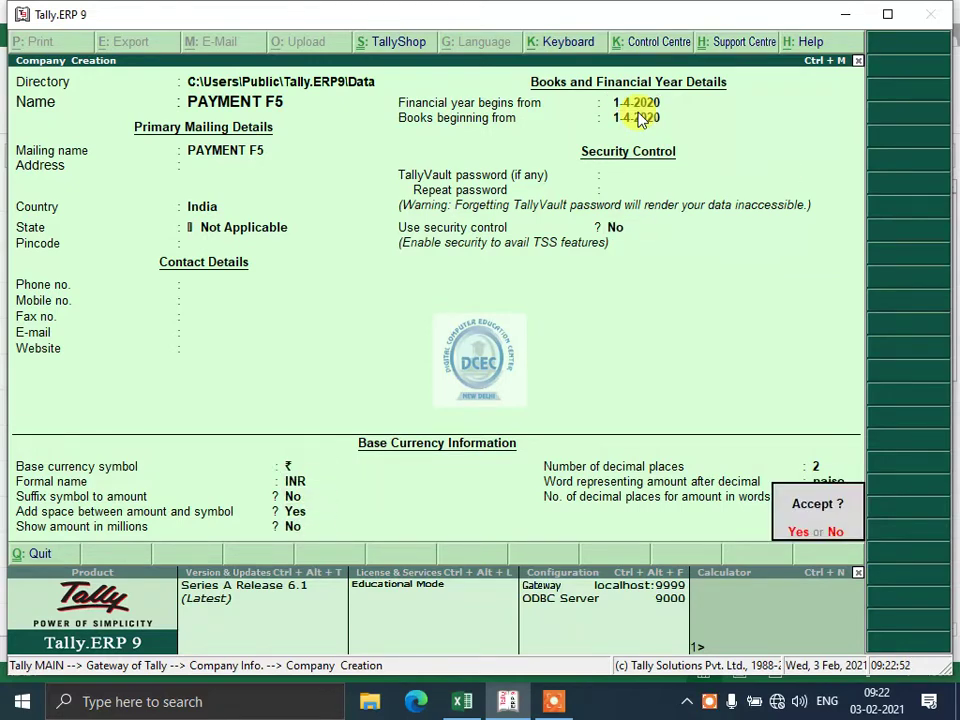
{"action": "key", "text": "Escape"}
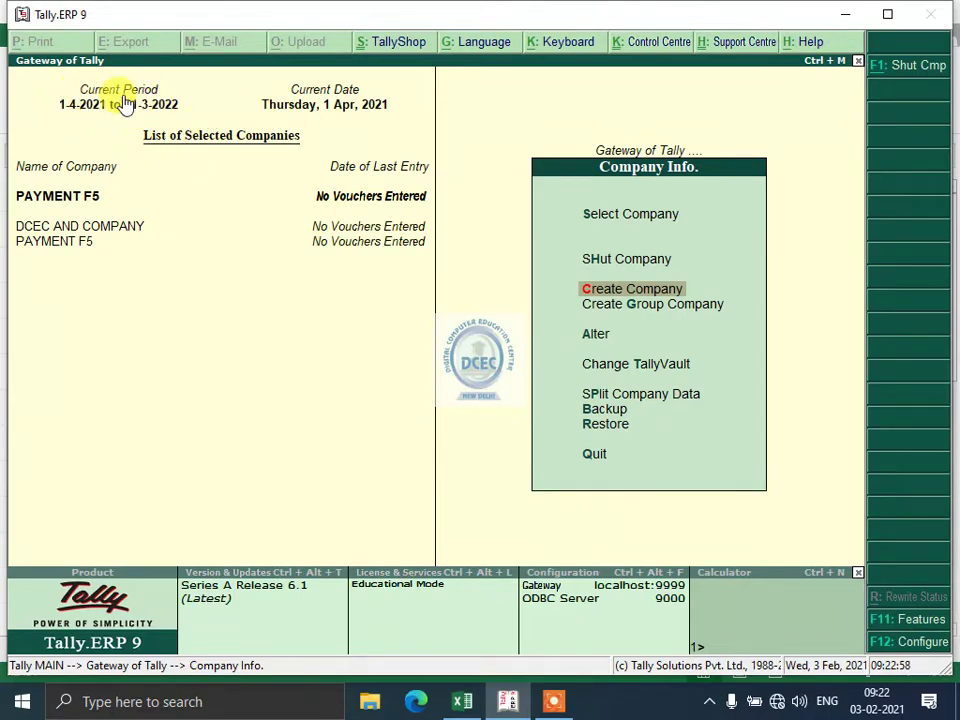
{"action": "key", "text": "Escape"}
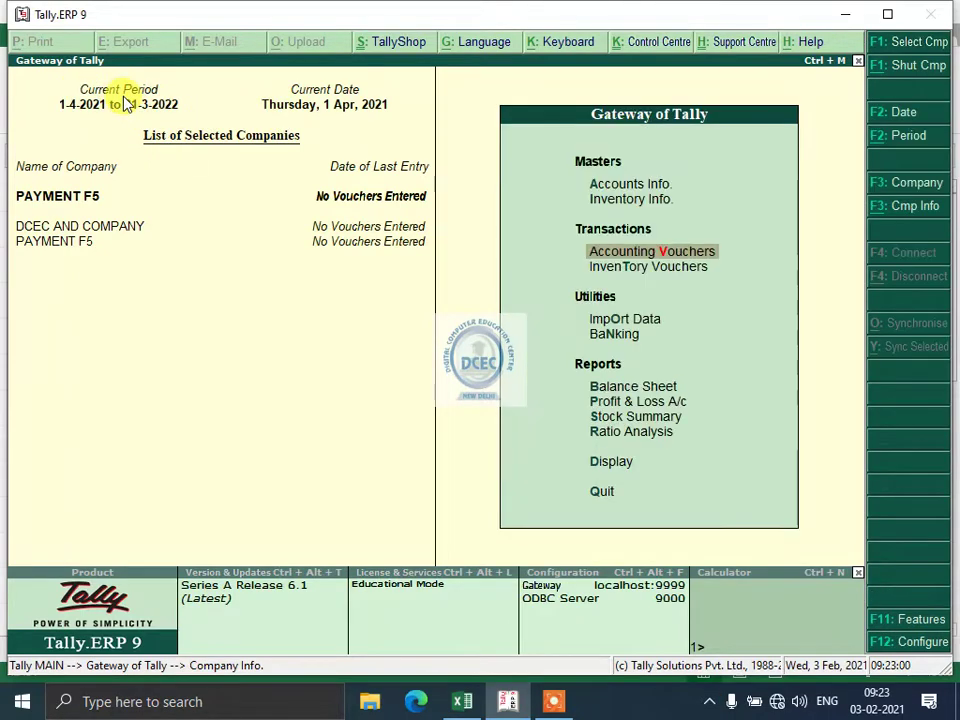
Set the current period from 1-4-2020 to 31-3-2021.
{"action": "left_click", "coordinate": [123, 104]}
{"action": "type", "text": "1-"}
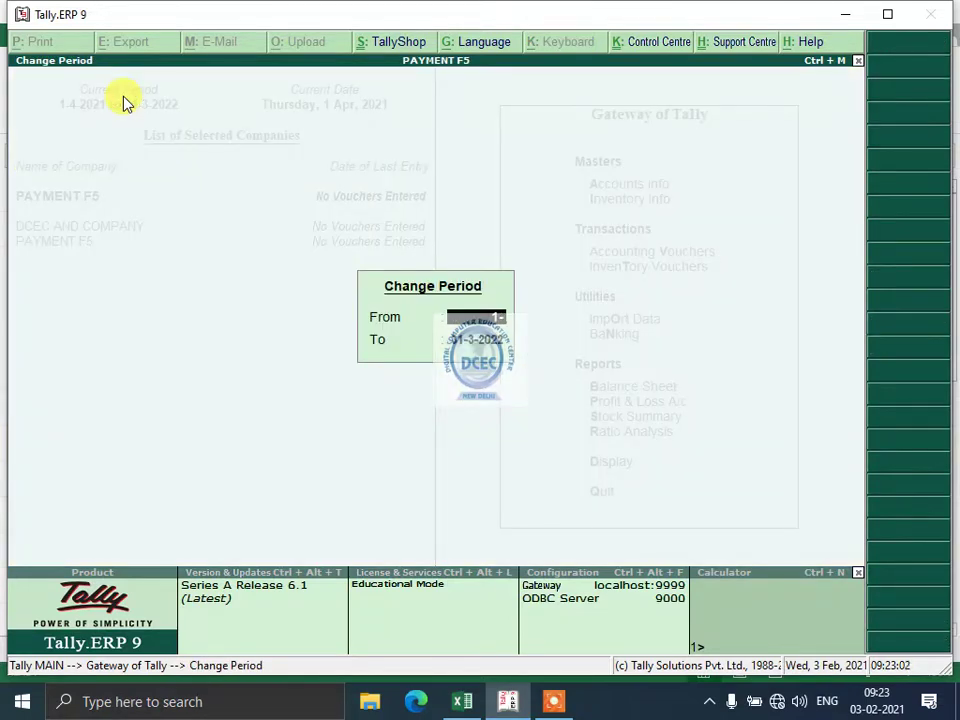
{"action": "type", "text": "4-2020"}
{"action": "key", "text": "Return"}
{"action": "type", "text": "31"}
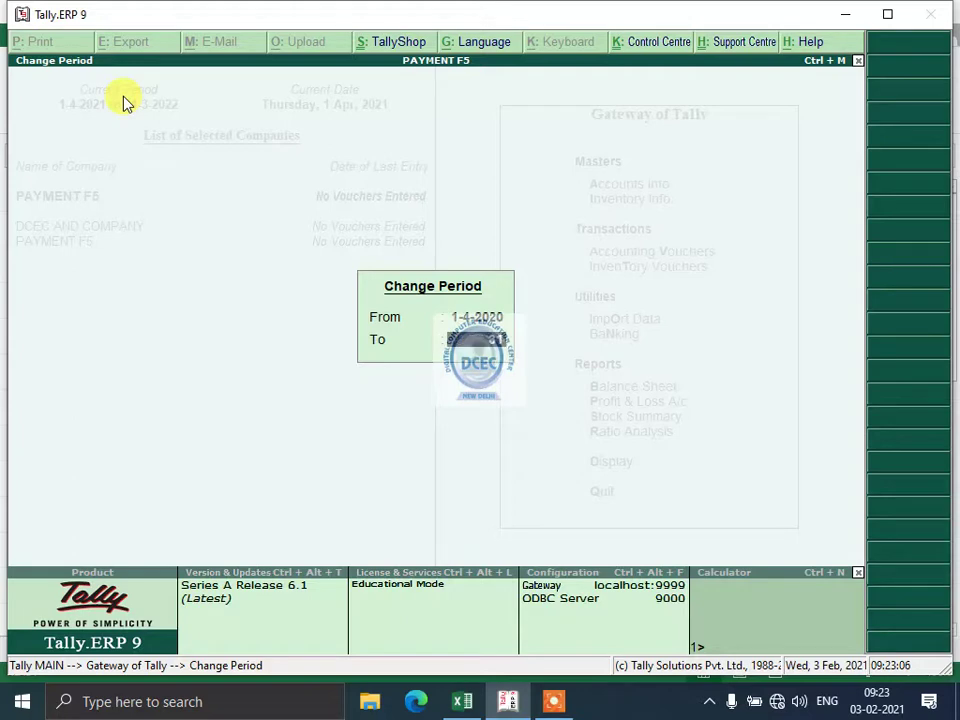
{"action": "type", "text": "-3-2021"}
{"action": "key", "text": "Return"}
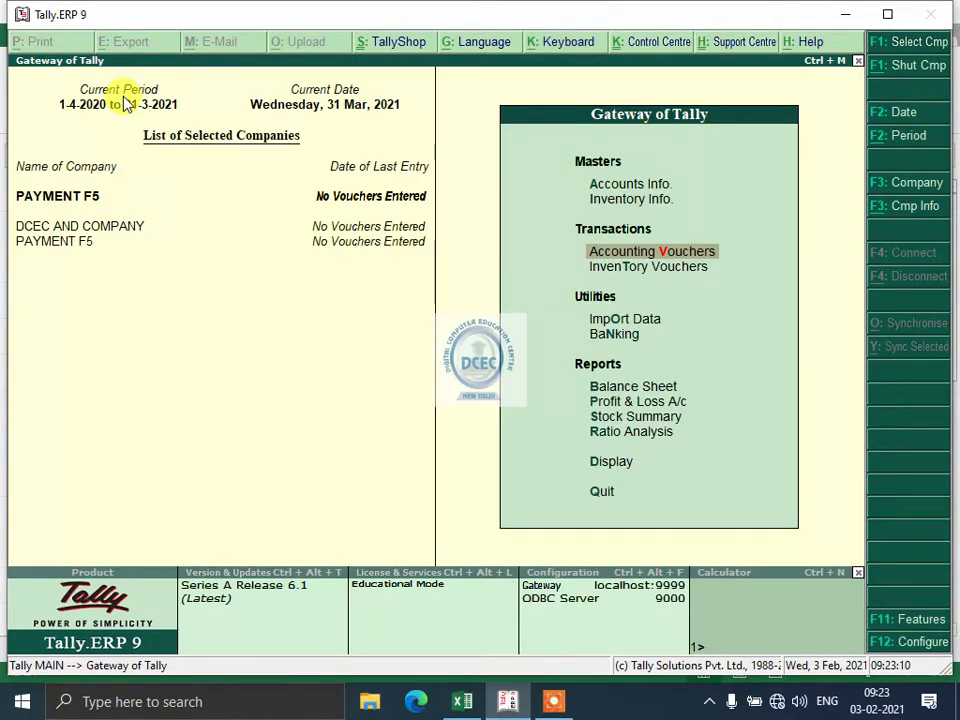
Open accounting voucher creation, compare the Payment and Contra voucher types, and leave the Payment voucher open.
{"action": "key", "text": "Return"}
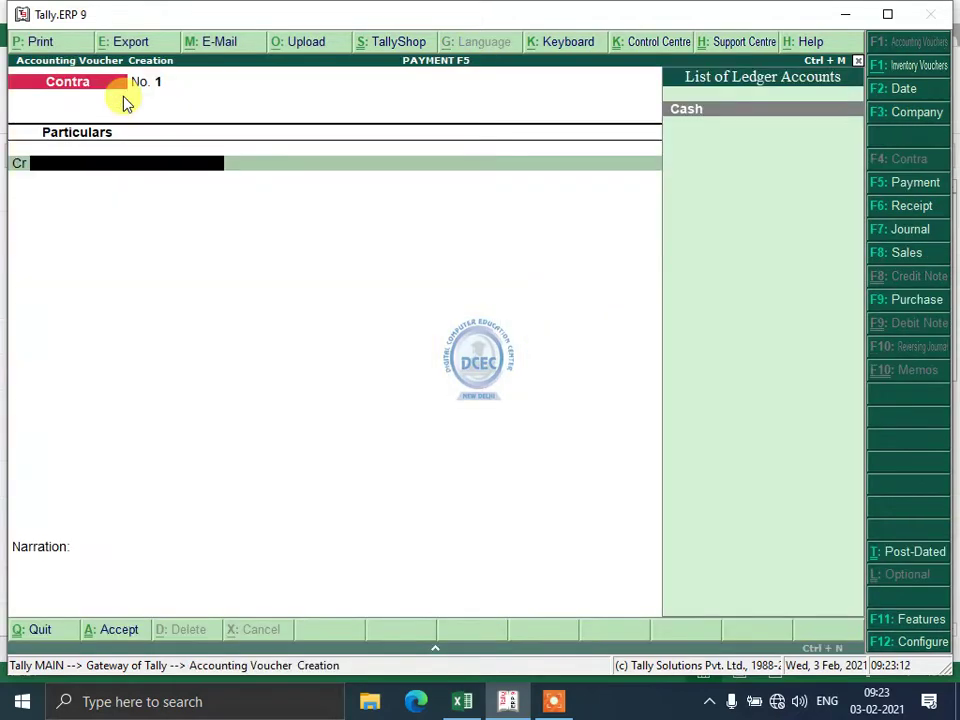
{"action": "key", "text": "F5"}
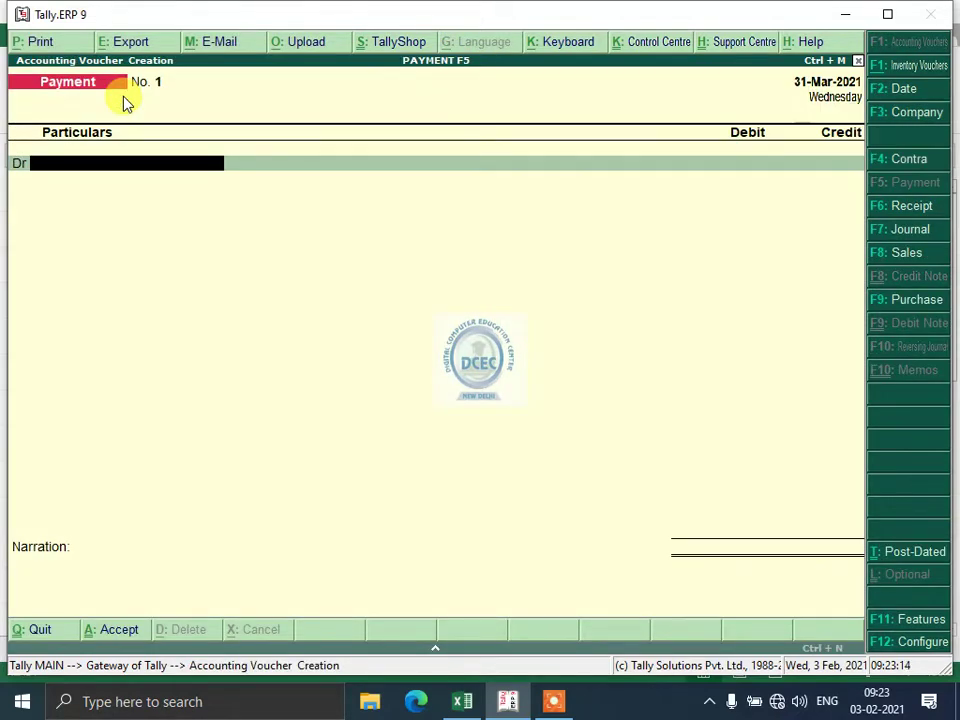
{"action": "key", "text": "F4"}
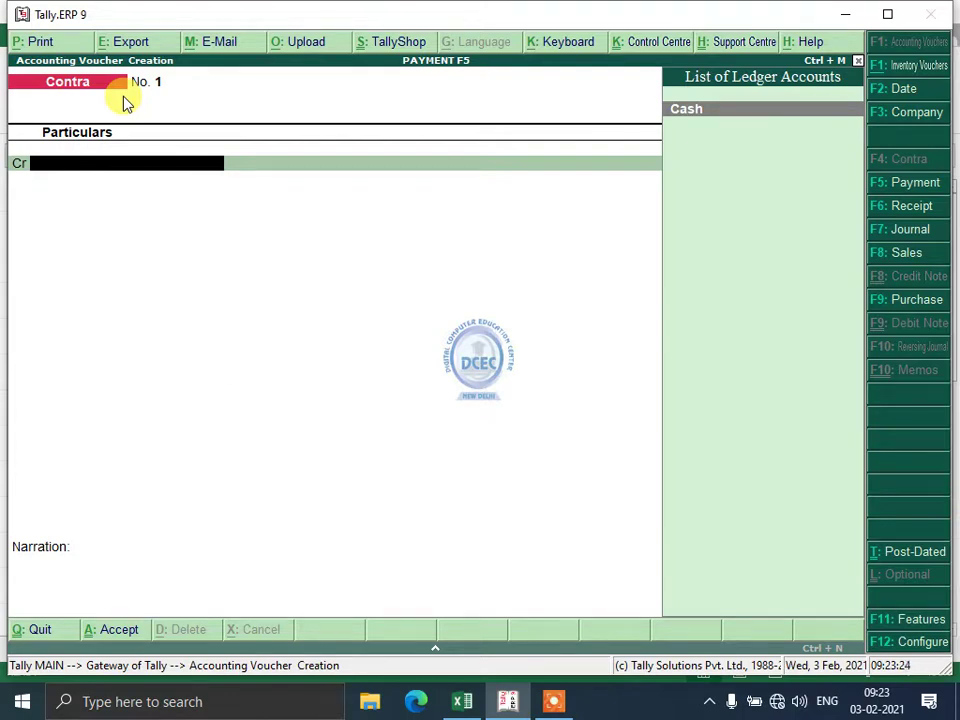
{"action": "key", "text": "F5"}
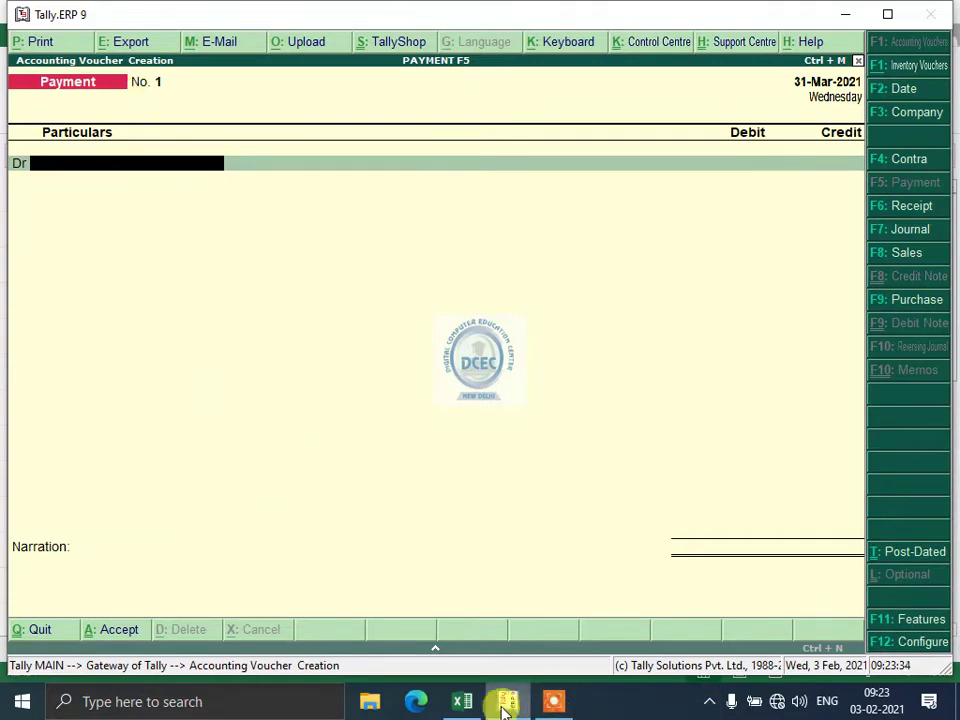
Switch to the Excel workbook and move the cash payment entry from cell B6 to B8.
{"action": "left_click", "coordinate": [463, 704]}
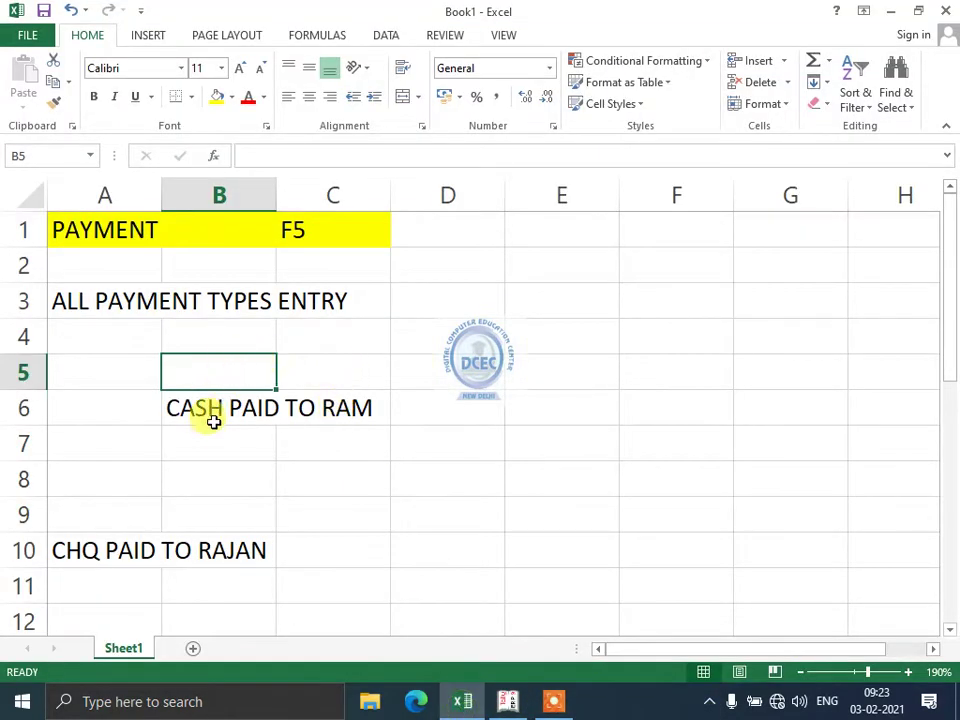
{"action": "left_click", "coordinate": [213, 407]}
{"action": "key", "text": "ctrl+x"}
{"action": "left_click", "coordinate": [205, 468]}
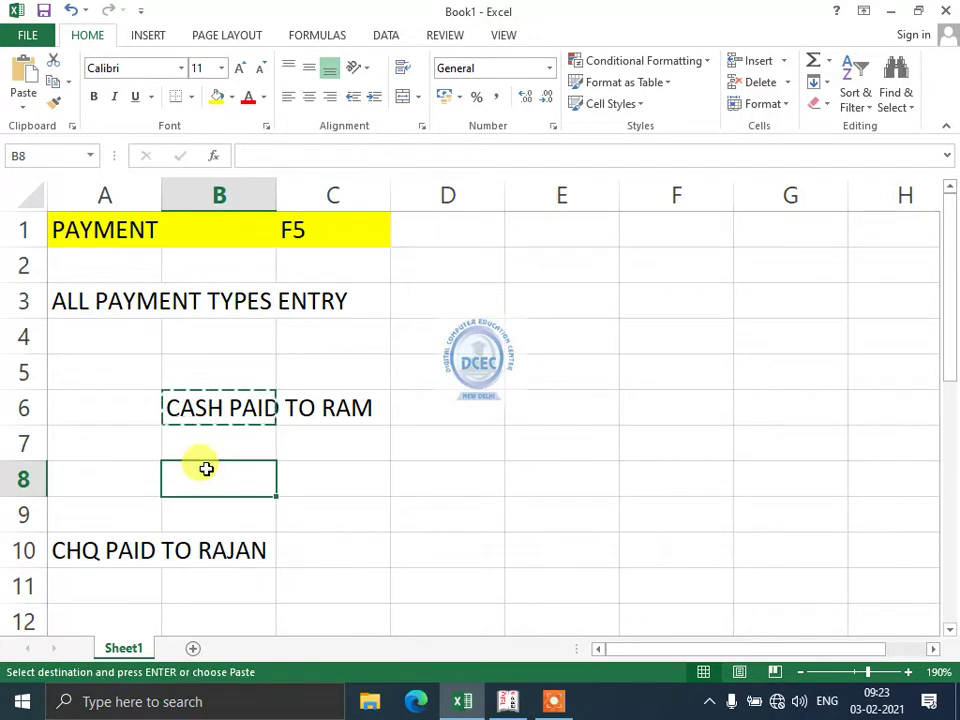
{"action": "key", "text": "ctrl+v"}
Enter CASH---BANK----CR in cell B5.
{"action": "key", "text": "Up"}
{"action": "key", "text": "Up"}
{"action": "key", "text": "Up"}
{"action": "type", "text": "CA"}
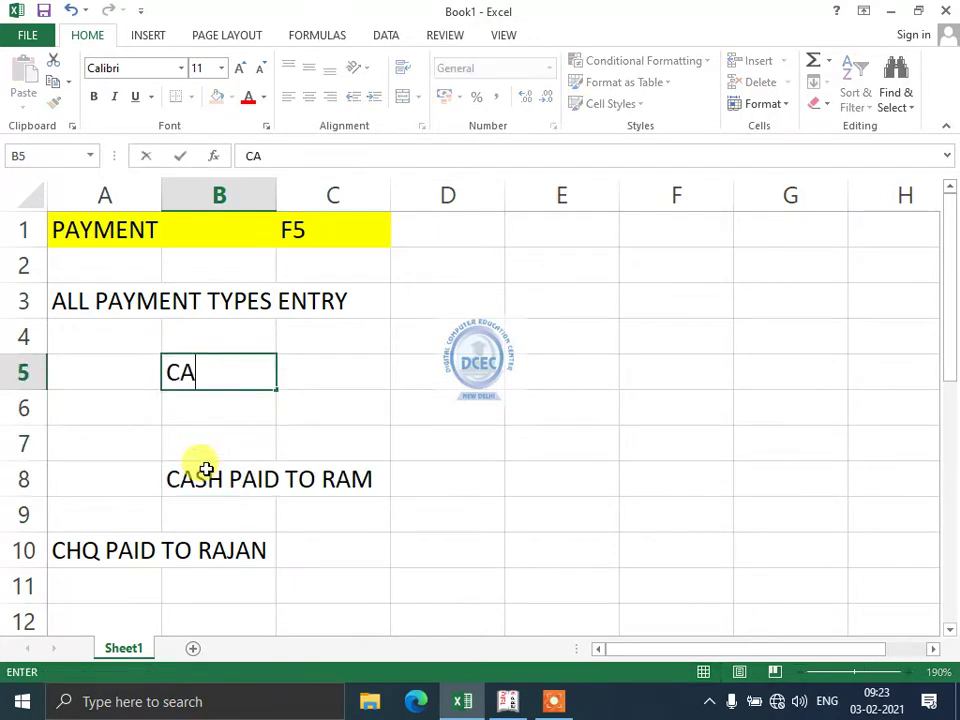
{"action": "type", "text": "SH---BANK----CAR"}
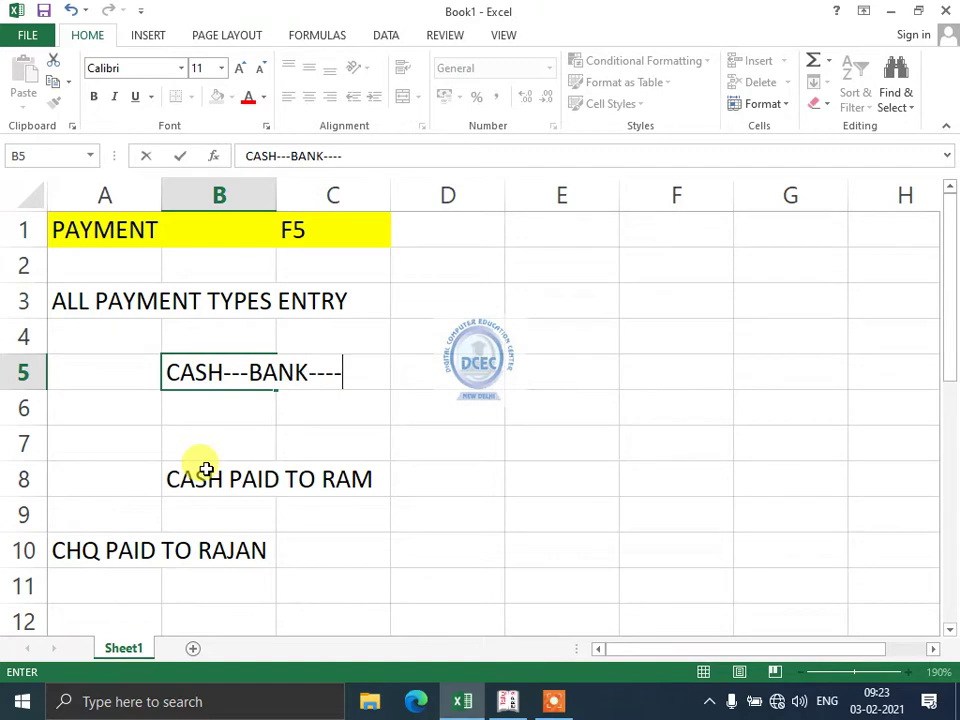
{"action": "key", "text": "BackSpace"}
{"action": "key", "text": "BackSpace"}
{"action": "type", "text": "R"}
{"action": "key", "text": "Return"}
Write PARTY-EXPENCES in cell B6, below the cash and bank line.
{"action": "type", "text": "PARTY"}
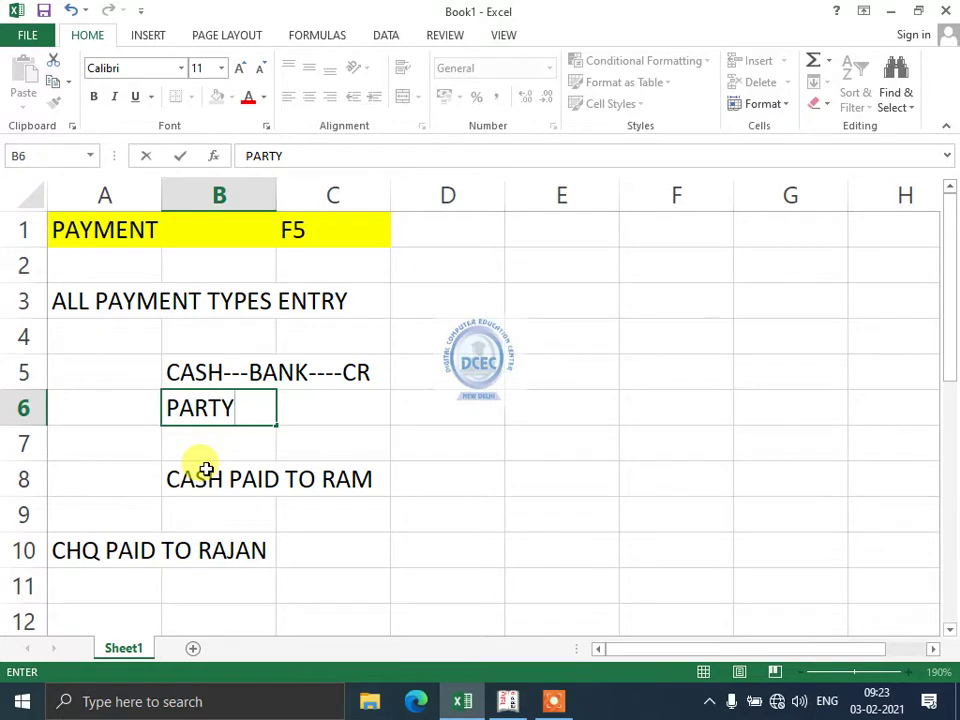
{"action": "type", "text": "-----"}
{"action": "key", "text": "BackSpace"}
{"action": "key", "text": "BackSpace"}
{"action": "key", "text": "BackSpace"}
{"action": "key", "text": "BackSpace"}
{"action": "type", "text": "EXP"}
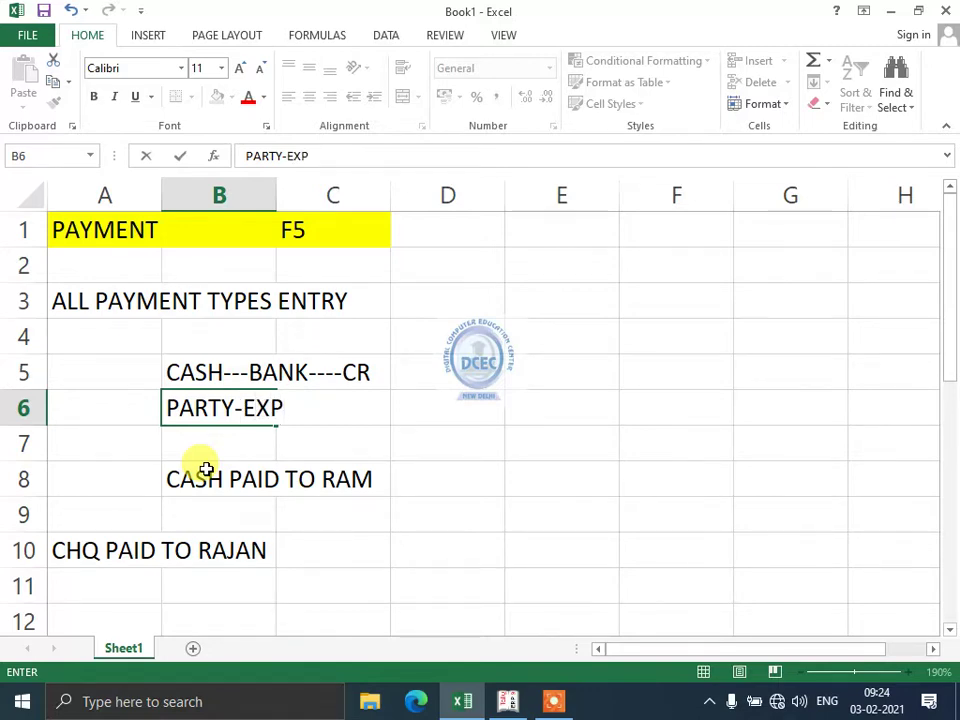
{"action": "type", "text": "ENXES"}
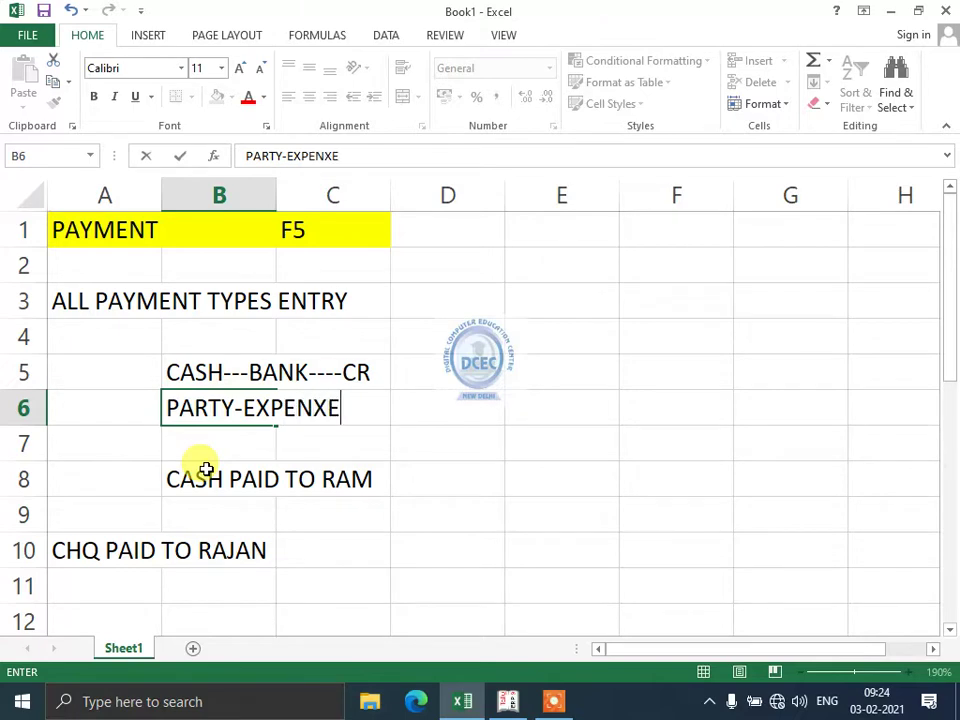
{"action": "key", "text": "BackSpace"}
{"action": "key", "text": "BackSpace"}
{"action": "key", "text": "BackSpace"}
{"action": "key", "text": "BackSpace"}
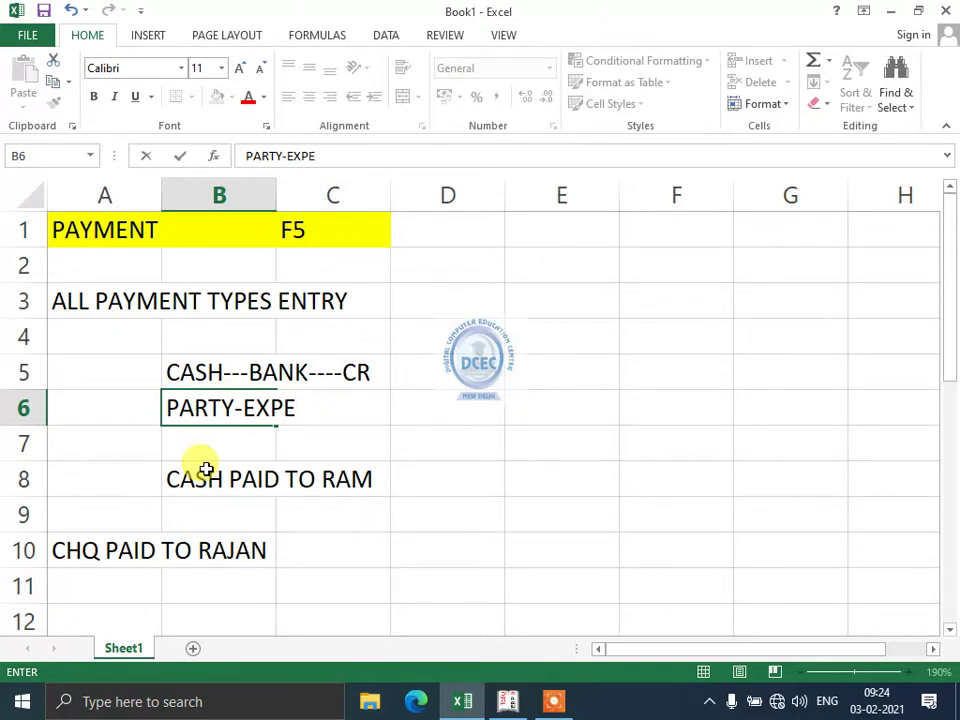
{"action": "type", "text": "NCES"}
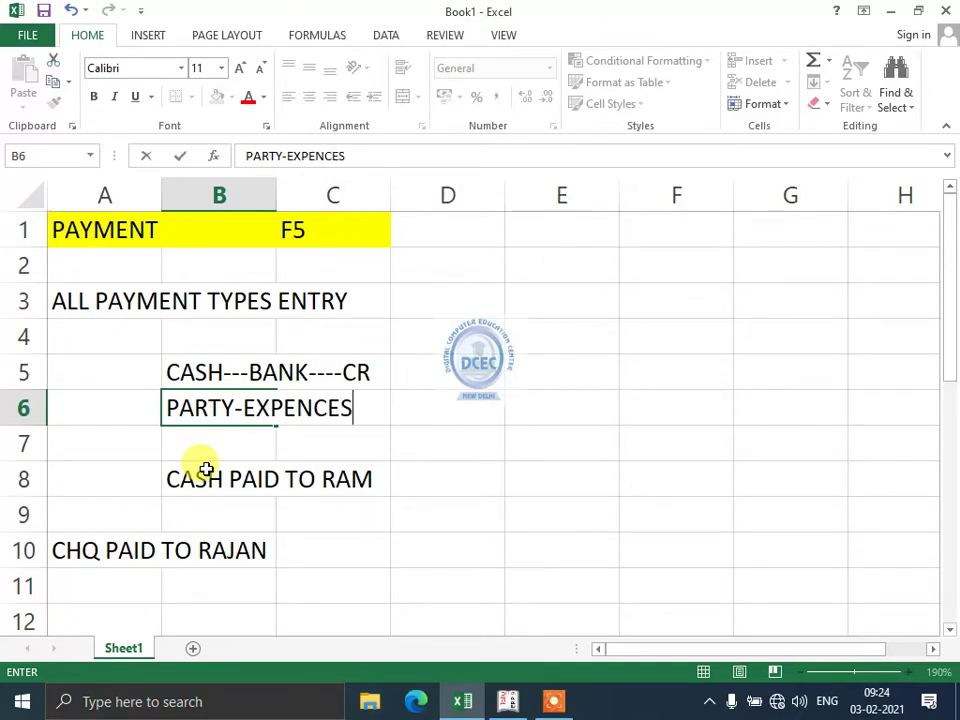
Extend the text in cell B6 with ---FIXED ASSETS.
{"action": "type", "text": "---FIXE"}
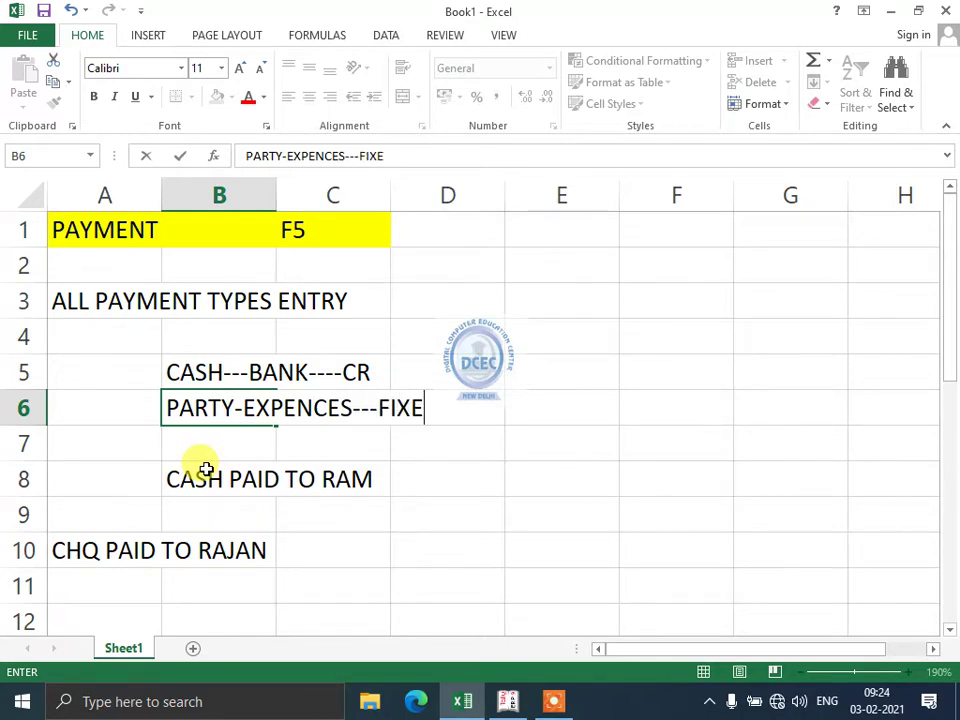
{"action": "key", "text": "BackSpace"}
{"action": "type", "text": "ED AS"}
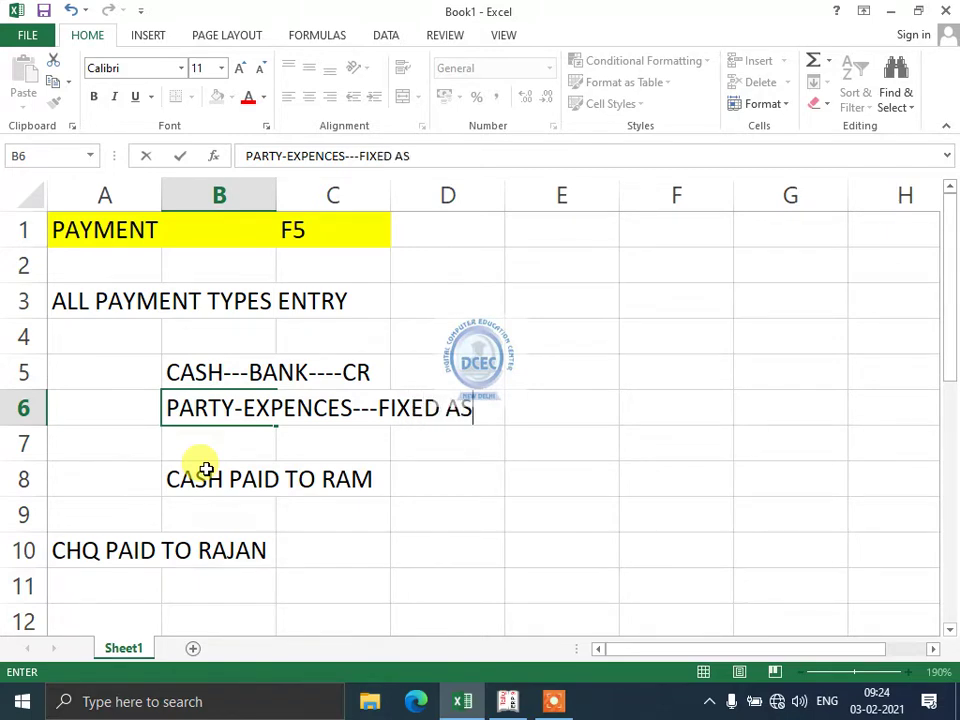
{"action": "type", "text": "STET"}
{"action": "key", "text": "BackSpace"}
{"action": "key", "text": "BackSpace"}
{"action": "key", "text": "BackSpace"}
{"action": "type", "text": "E"}
{"action": "key", "text": "BackSpace"}
{"action": "key", "text": "BackSpace"}
{"action": "key", "text": "BackSpace"}
{"action": "key", "text": "BackSpace"}
{"action": "type", "text": "ASSE"}
{"action": "key", "text": "BackSpace"}
{"action": "key", "text": "BackSpace"}
{"action": "key", "text": "BackSpace"}
{"action": "key", "text": "BackSpace"}
{"action": "type", "text": "ASSET"}
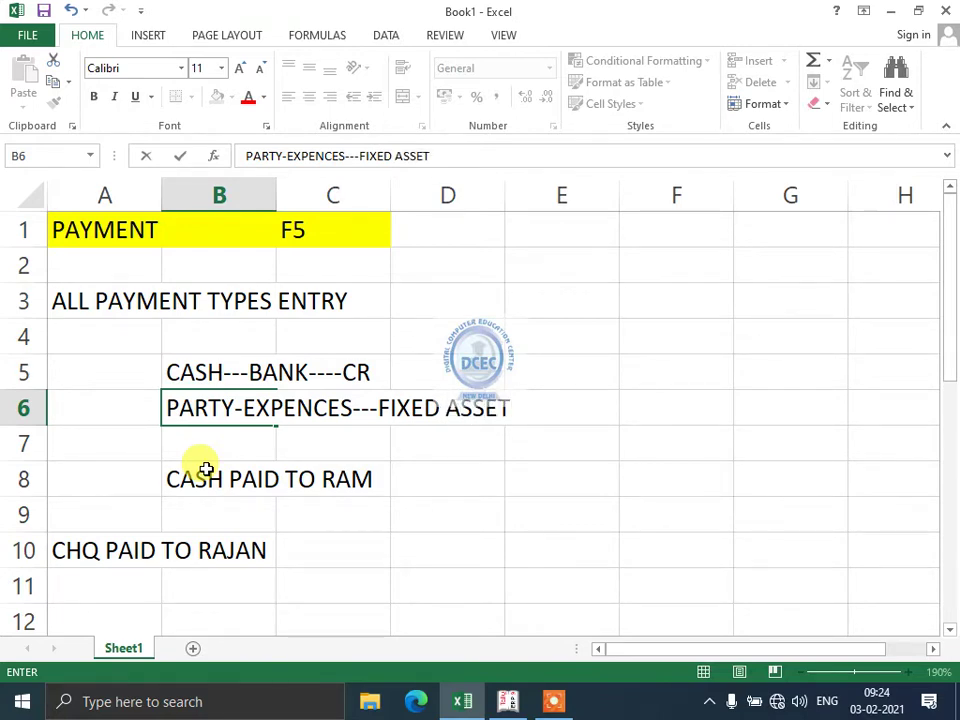
{"action": "type", "text": "S"}
{"action": "key", "text": "Return"}
{"action": "key", "text": "Up"}
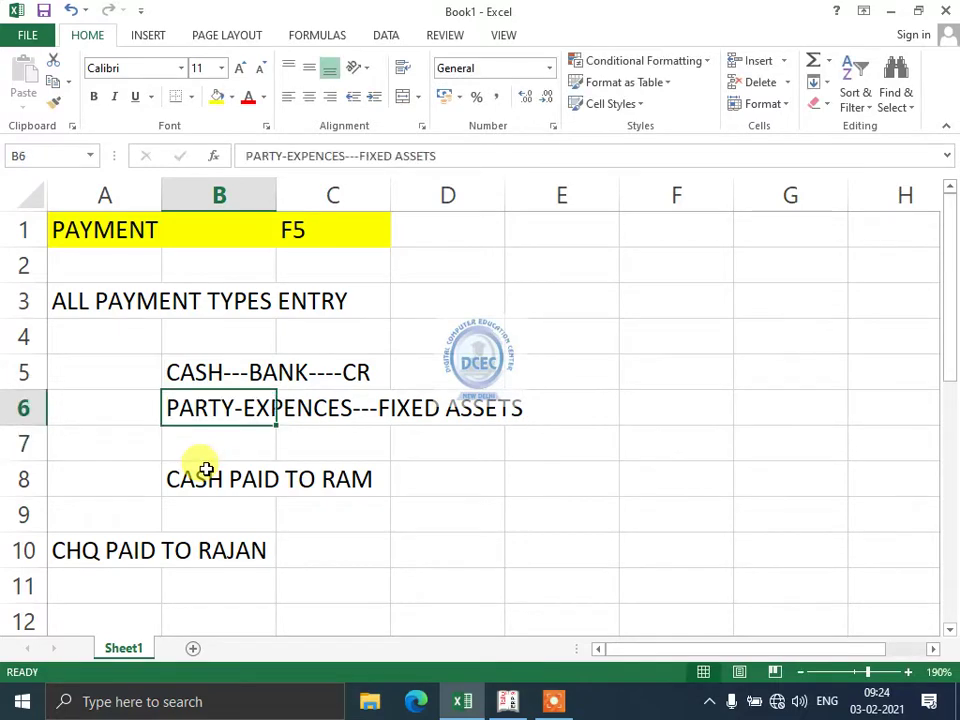
Append -----DR to the text in cell B6.
{"action": "key", "text": "F2"}
{"action": "type", "text": "-----DR"}
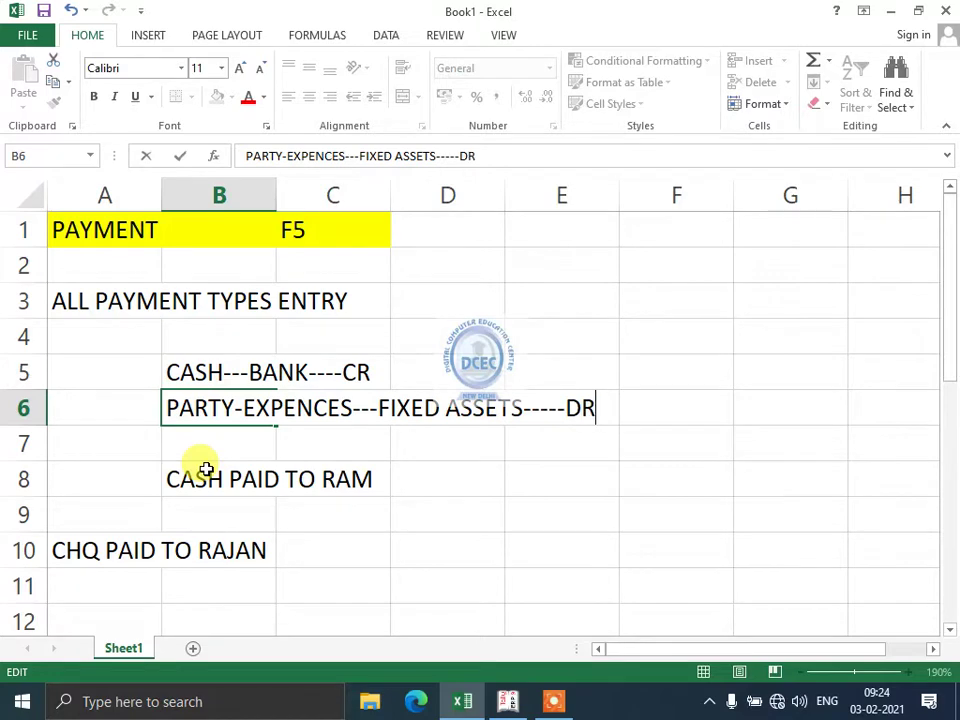
{"action": "key", "text": "ctrl+Return"}
{"action": "key", "text": "Return"}
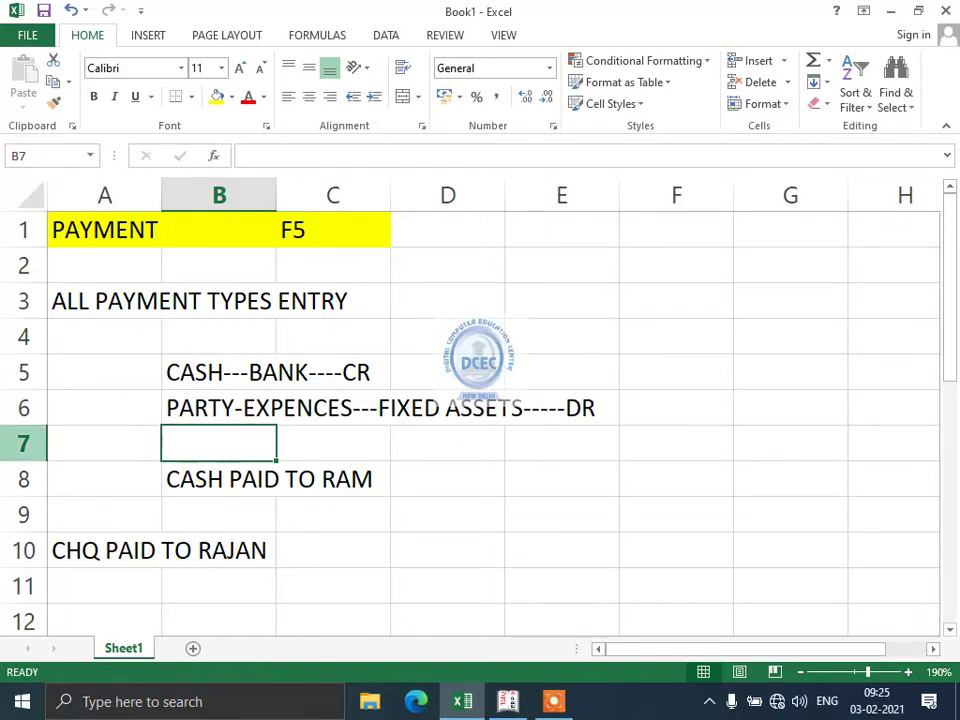
Insert two blank rows at row 9, directly below the cash payment example in B8.
{"action": "left_click", "coordinate": [168, 407]}
{"action": "scroll", "coordinate": [226, 455], "scroll_direction": "down", "scroll_amount": 1}
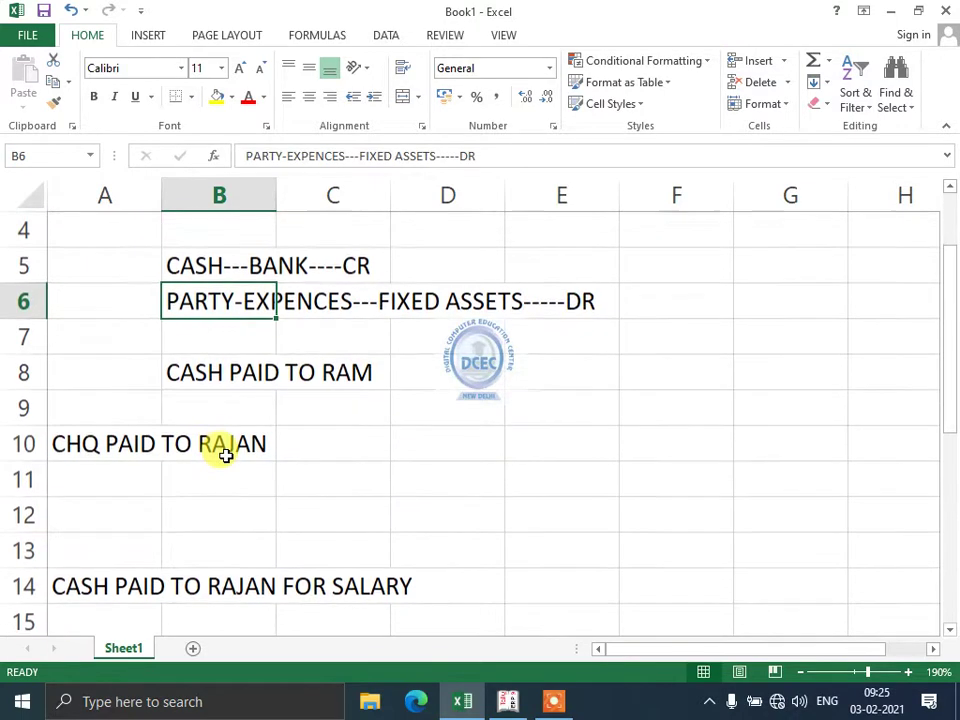
{"action": "left_click", "coordinate": [193, 371]}
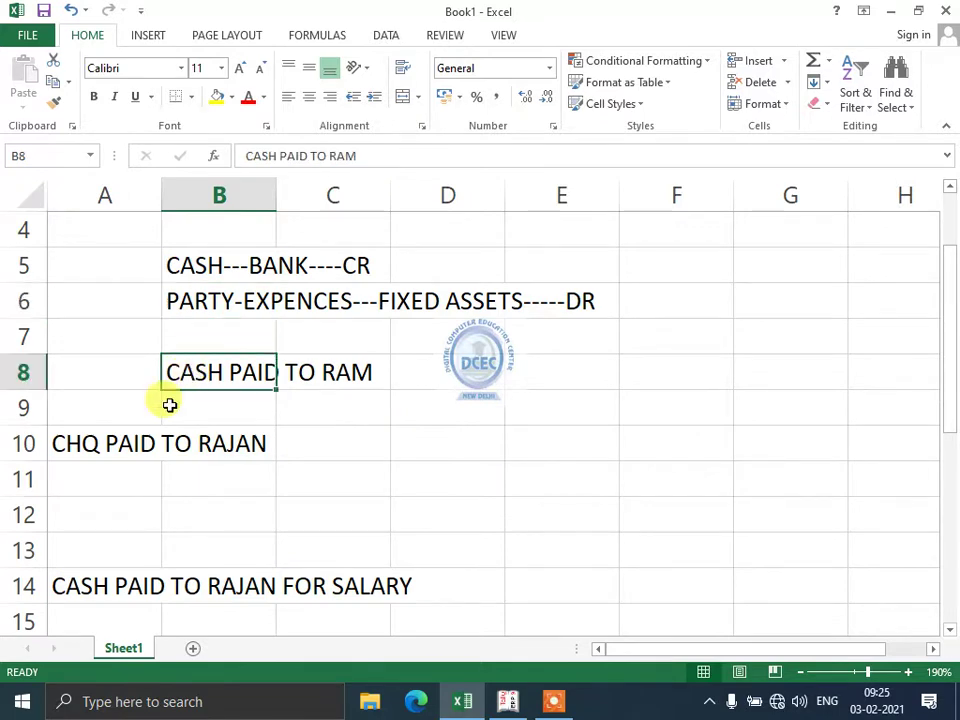
{"action": "left_click", "coordinate": [22, 403]}
{"action": "right_click", "coordinate": [22, 403]}
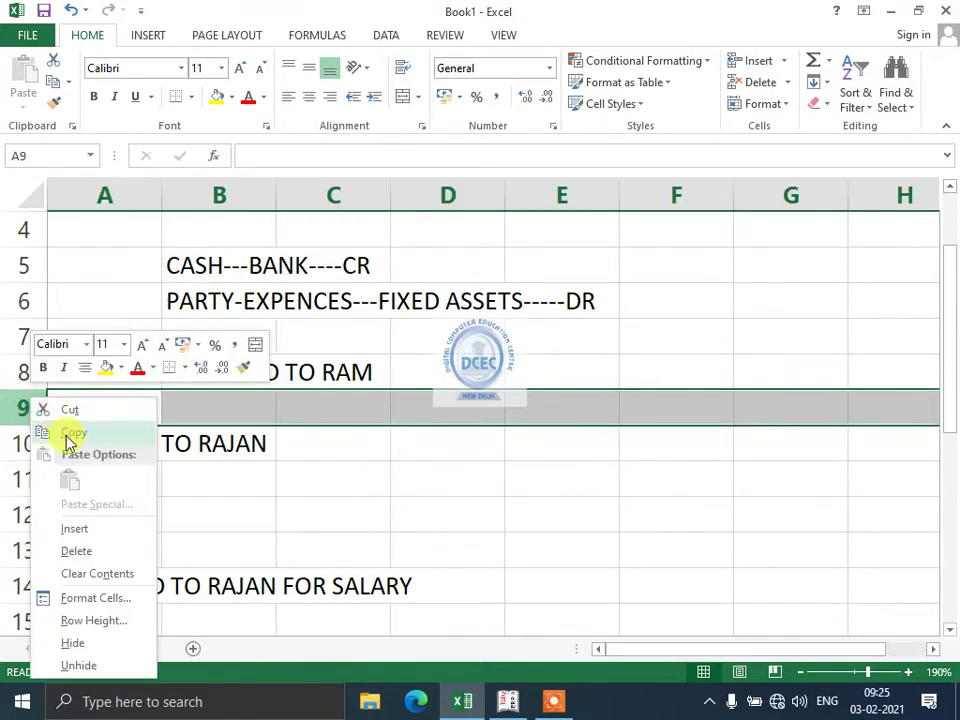
{"action": "left_click", "coordinate": [70, 530]}
{"action": "right_click", "coordinate": [22, 408]}
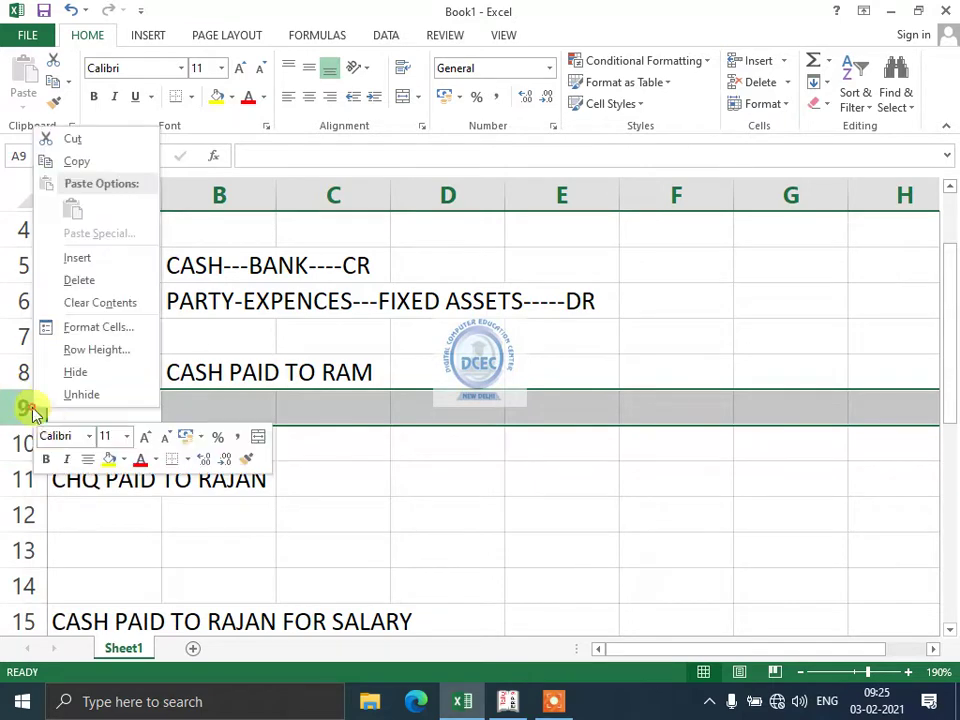
{"action": "left_click", "coordinate": [84, 252]}
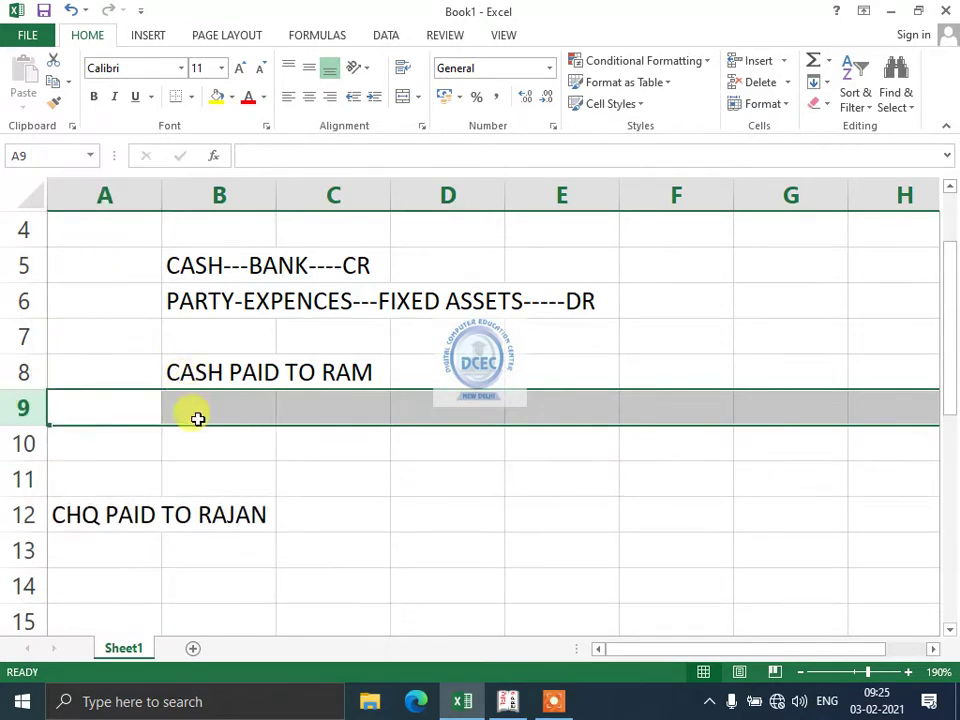
Enter the payee's name followed by -----DR in cell B9 and CASH-----CR in cell B10.
{"action": "left_click", "coordinate": [197, 416]}
{"action": "type", "text": "RAM-----DR"}
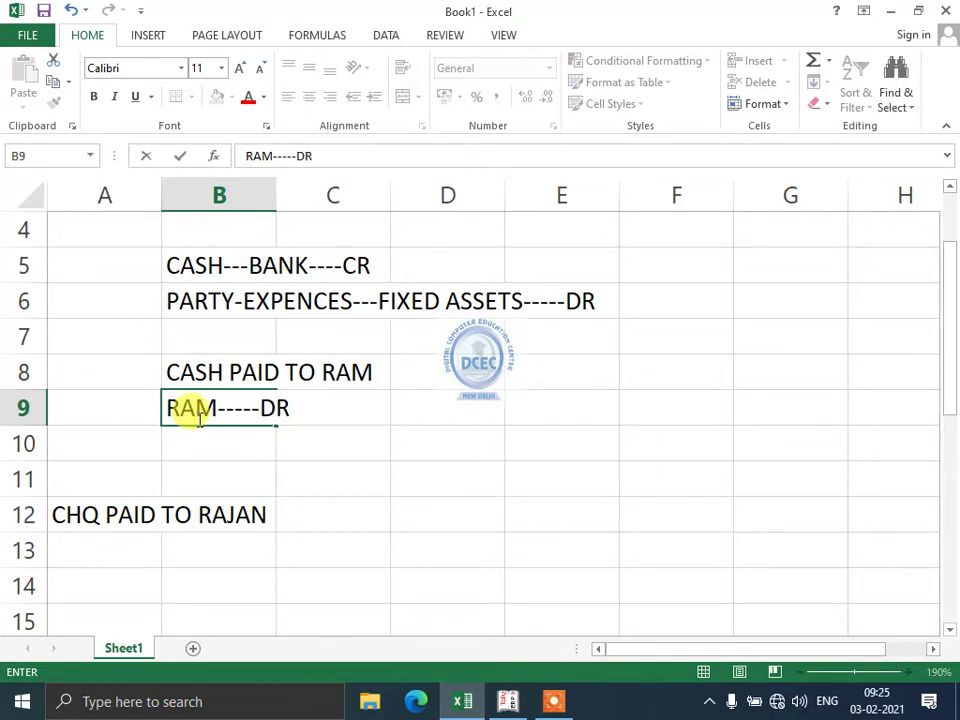
{"action": "key", "text": "Return"}
{"action": "type", "text": "CASH-"}
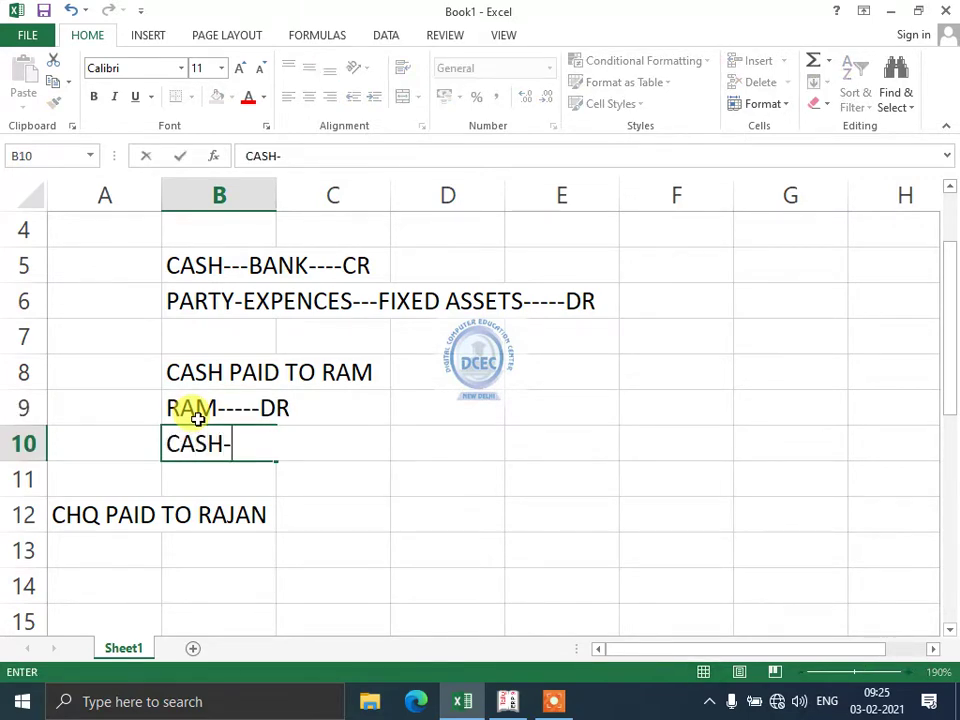
{"action": "type", "text": "----CR"}
{"action": "key", "text": "Return"}
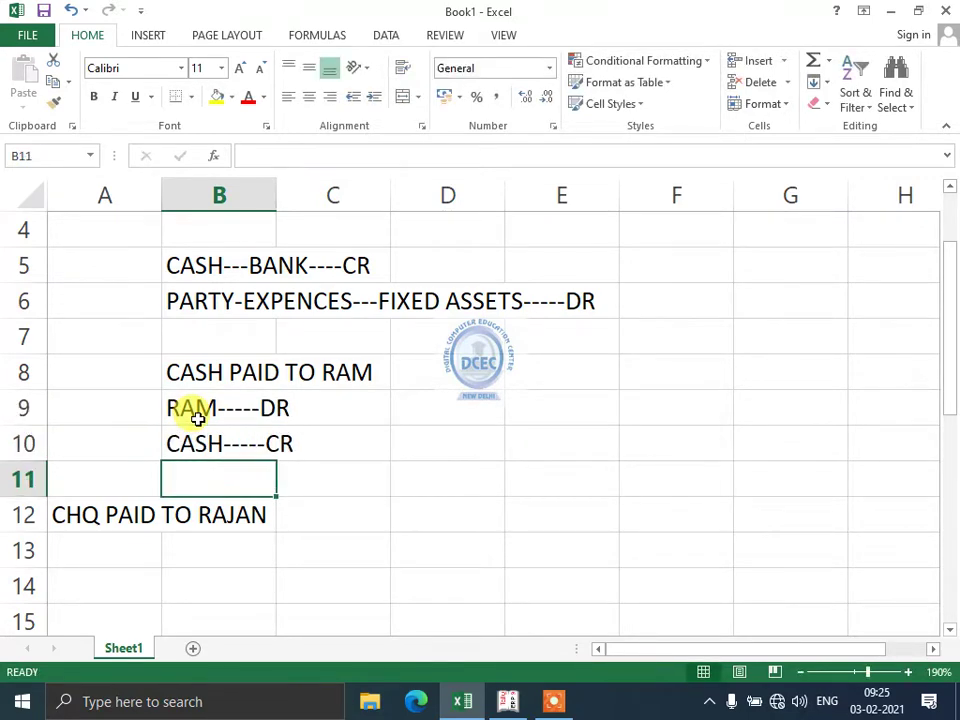
Enter 1-4 in cell A9, beside the payee's debit line.
{"action": "left_click", "coordinate": [197, 418]}
{"action": "key", "text": "Left"}
{"action": "key", "text": "Up"}
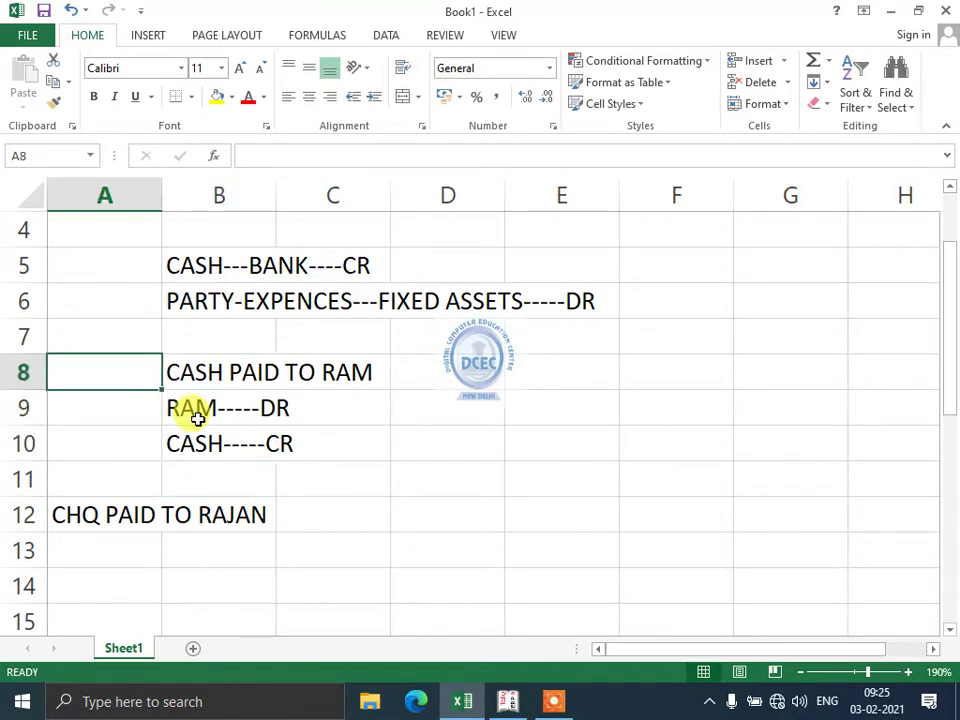
{"action": "key", "text": "Down"}
{"action": "type", "text": "1-"}
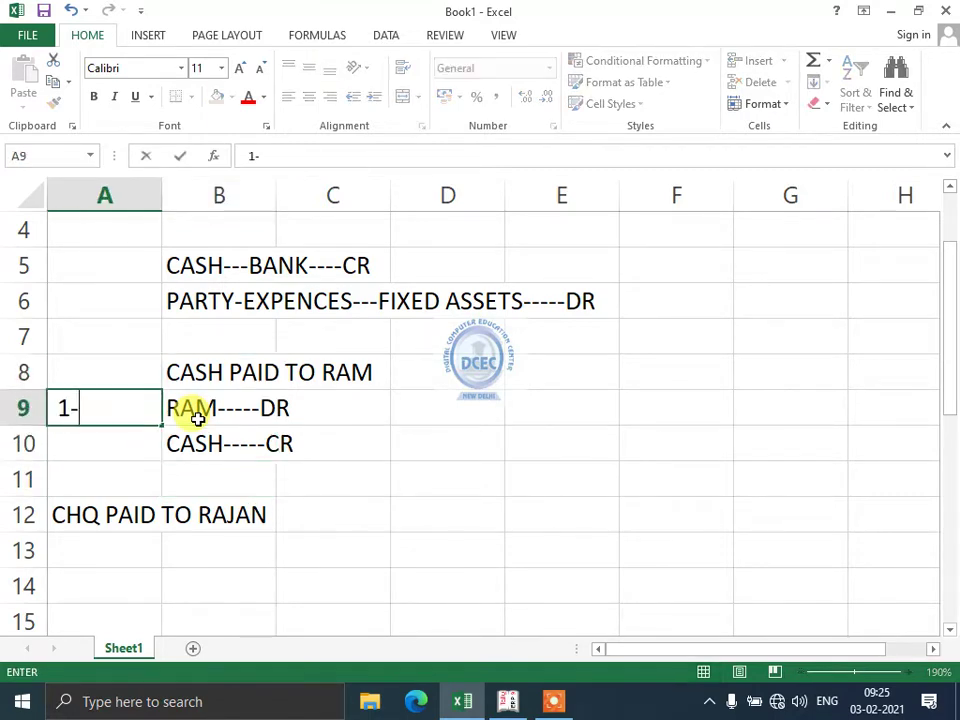
{"action": "type", "text": "4"}
{"action": "key", "text": "Return"}
{"action": "left_click", "coordinate": [197, 418]}
{"action": "key", "text": "Up"}
{"action": "key", "text": "Right"}
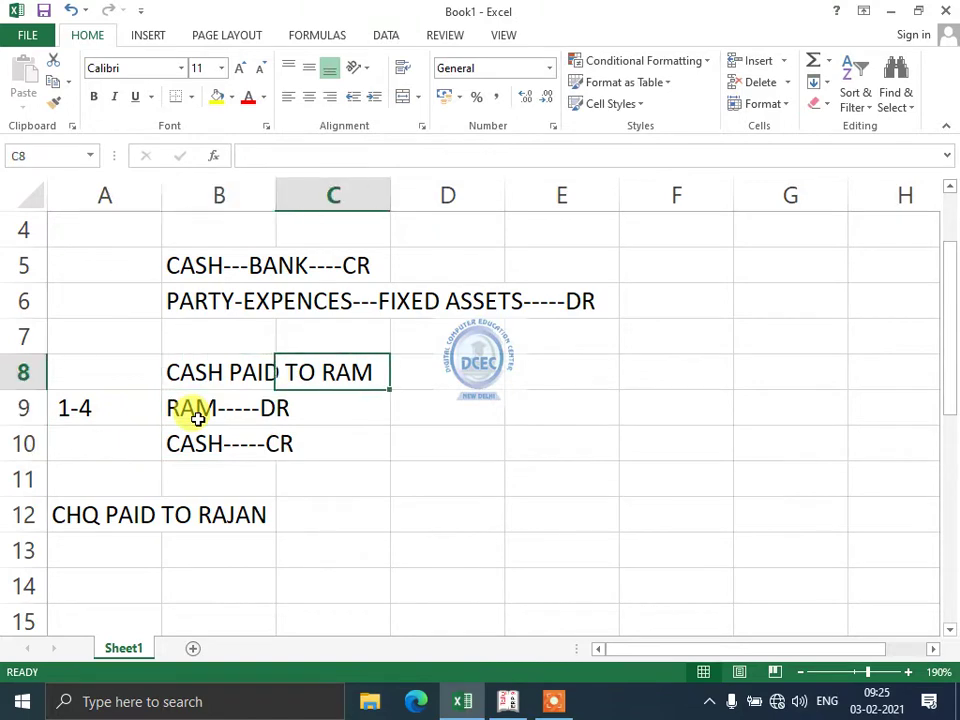
{"action": "key", "text": "Down"}
{"action": "key", "text": "Down"}
{"action": "key", "text": "Down"}
{"action": "key", "text": "Down"}
{"action": "key", "text": "Left"}
{"action": "key", "text": "Left"}
{"action": "key", "text": "Down"}
{"action": "key", "text": "Down"}
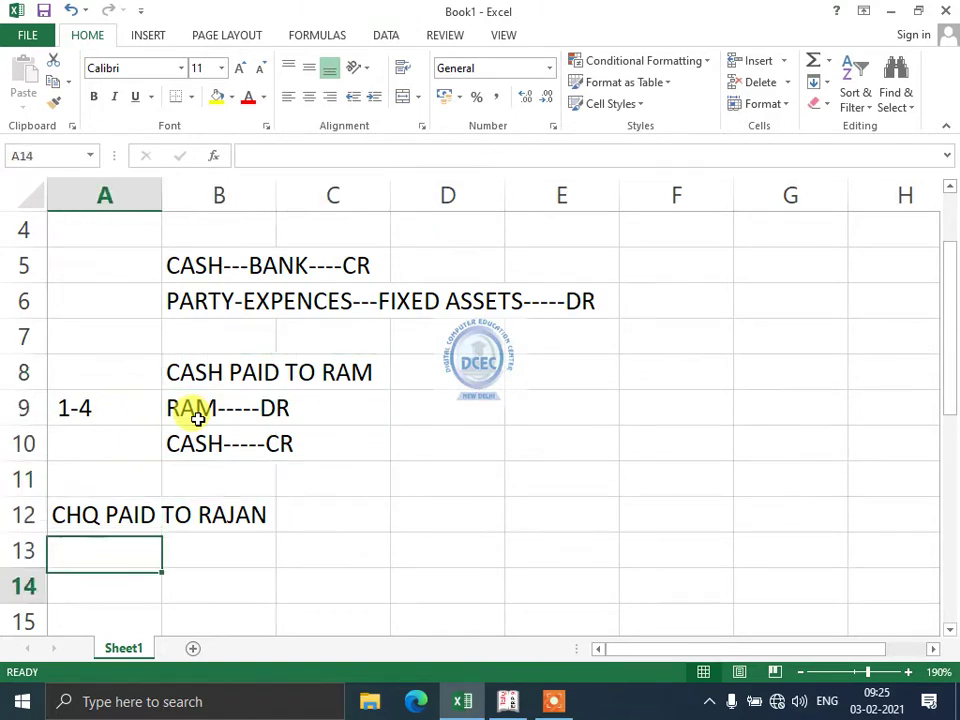
{"action": "key", "text": "Down"}
{"action": "key", "text": "Up"}
{"action": "key", "text": "Up"}
{"action": "key", "text": "Up"}
{"action": "key", "text": "Right"}
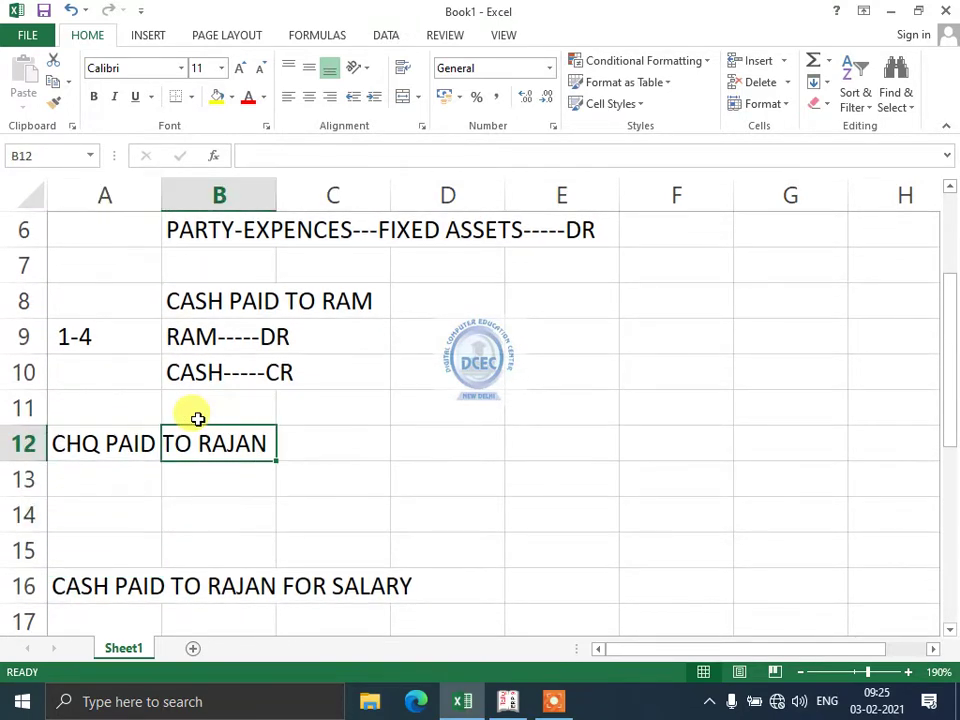
{"action": "key", "text": "Down"}
{"action": "key", "text": "Up"}
{"action": "key", "text": "Left"}
{"action": "key", "text": "Right"}
{"action": "key", "text": "Right"}
{"action": "key", "text": "Down"}
{"action": "key", "text": "Left"}
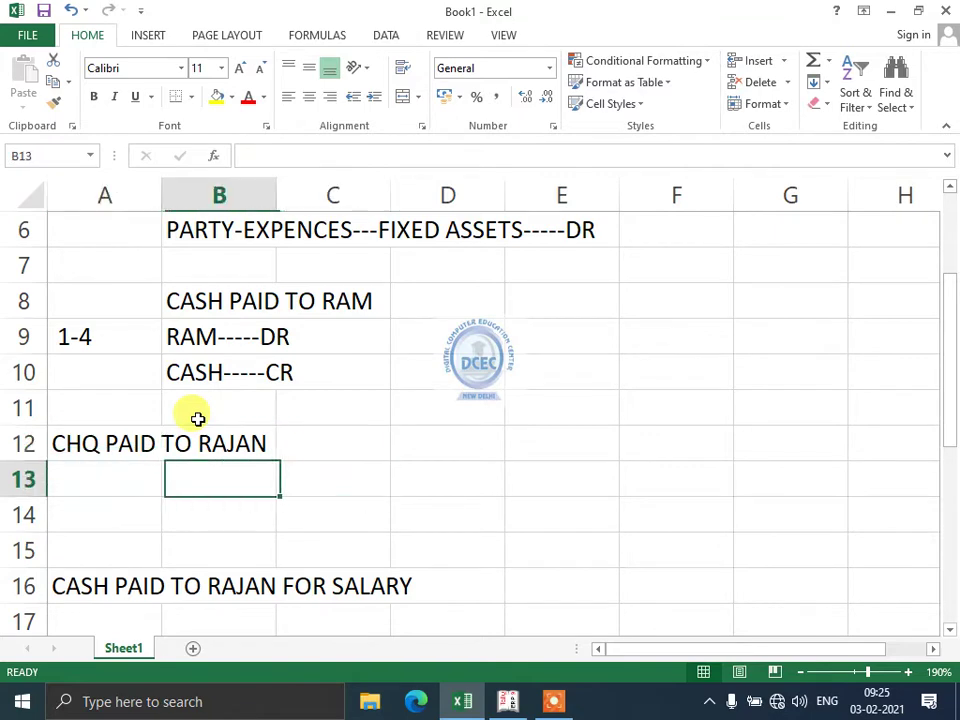
Enter the cheque payee's name followed by ----DR in cell B13 and BANK----CR in cell B14.
{"action": "key", "text": "Up"}
{"action": "key", "text": "Up"}
{"action": "key", "text": "Up"}
{"action": "key", "text": "Up"}
{"action": "key", "text": "Down"}
{"action": "key", "text": "Down"}
{"action": "key", "text": "Down"}
{"action": "key", "text": "Down"}
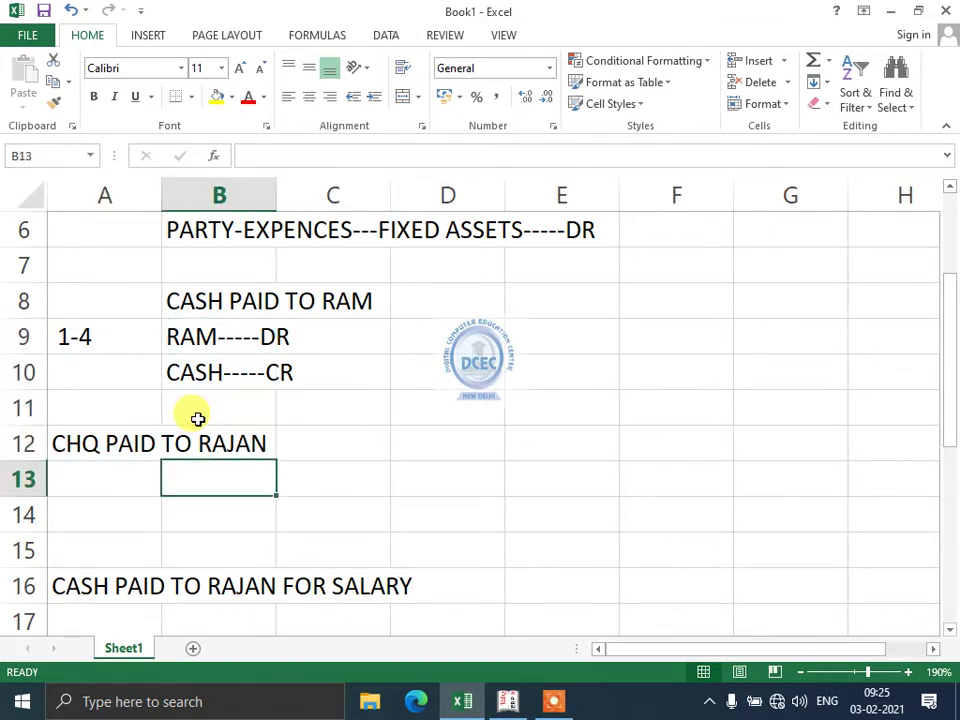
{"action": "type", "text": "RAJAN-"}
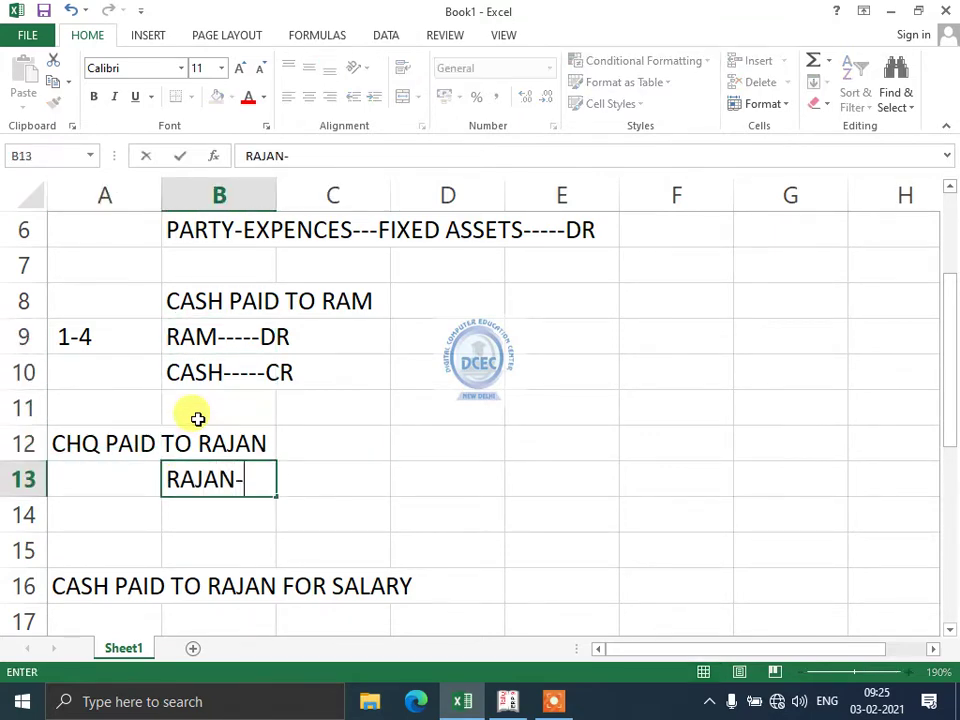
{"action": "type", "text": "---DR"}
{"action": "key", "text": "Return"}
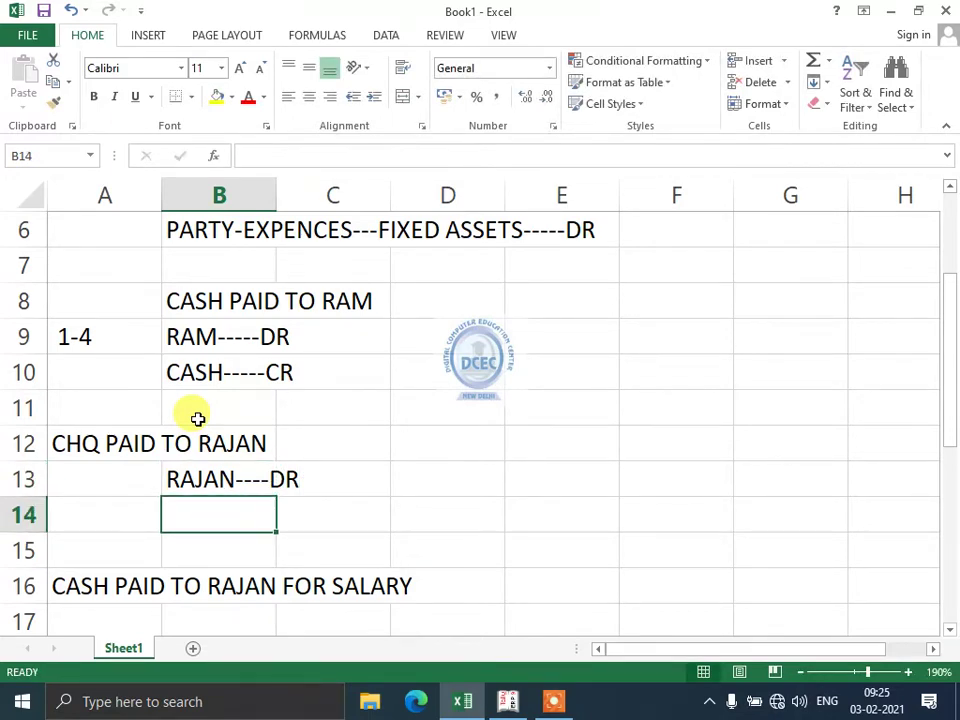
{"action": "type", "text": "BAN"}
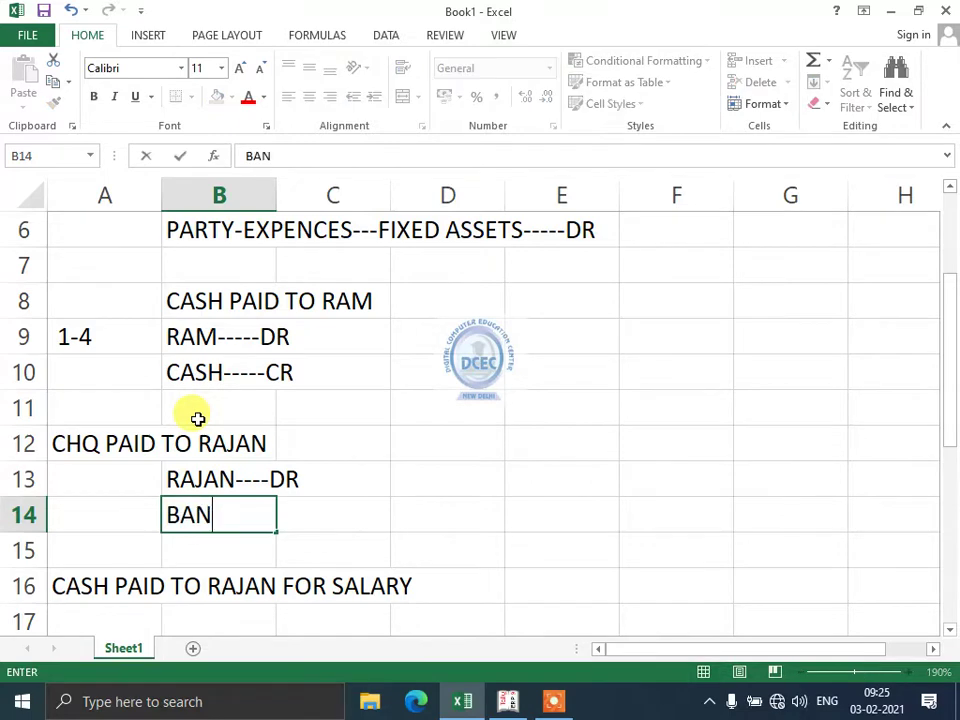
{"action": "type", "text": "K----CR"}
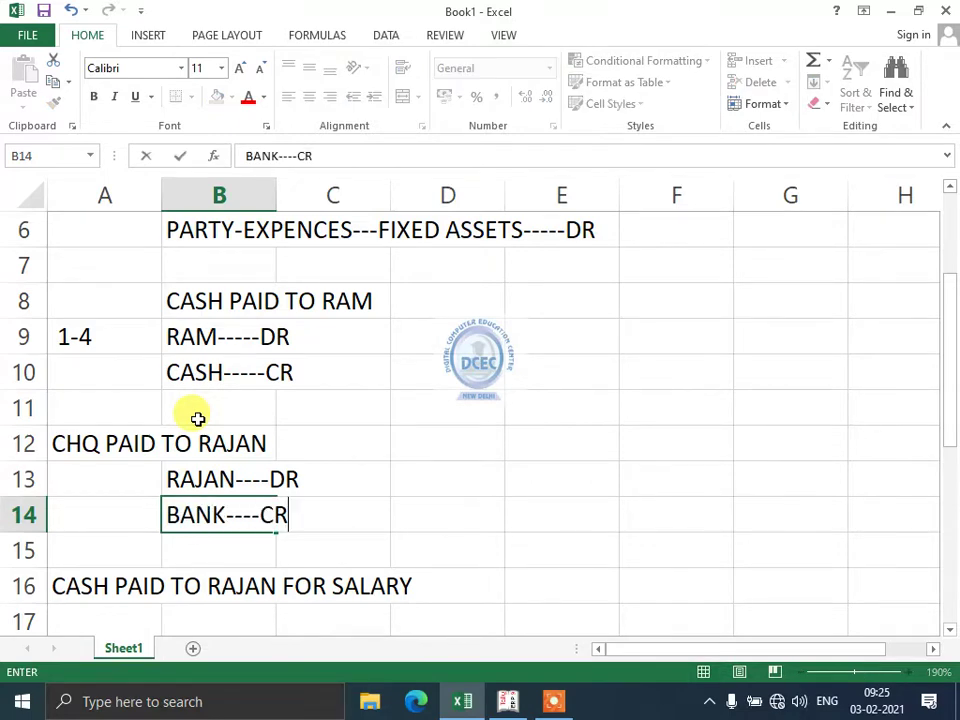
{"action": "key", "text": "Return"}
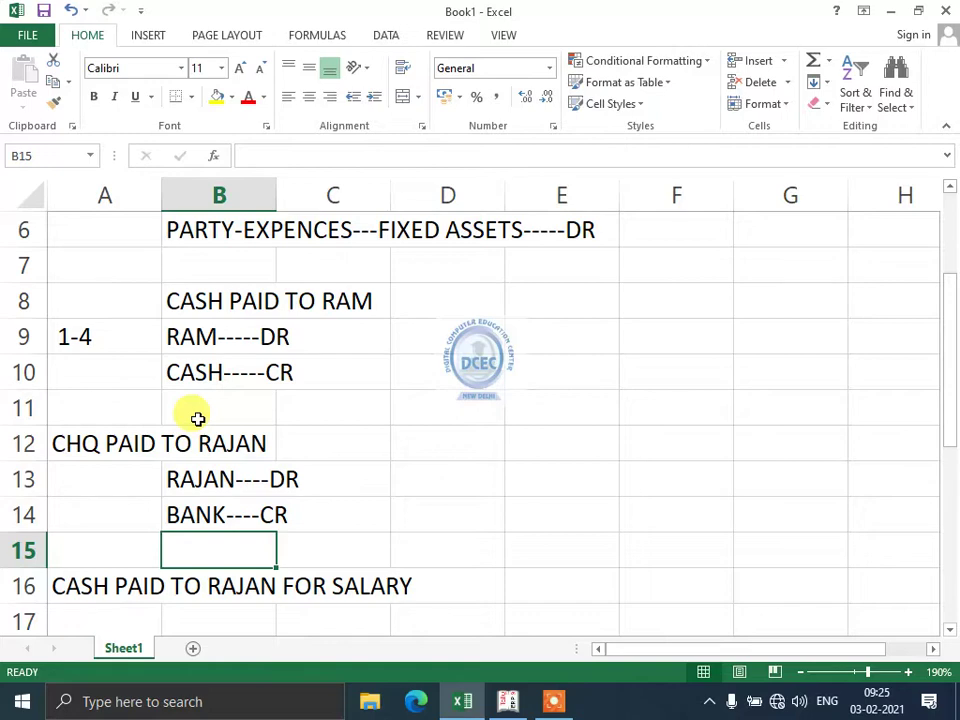
Move the cheque payment heading from cell A12 to cell B12.
{"action": "key", "text": "Up"}
{"action": "key", "text": "Up"}
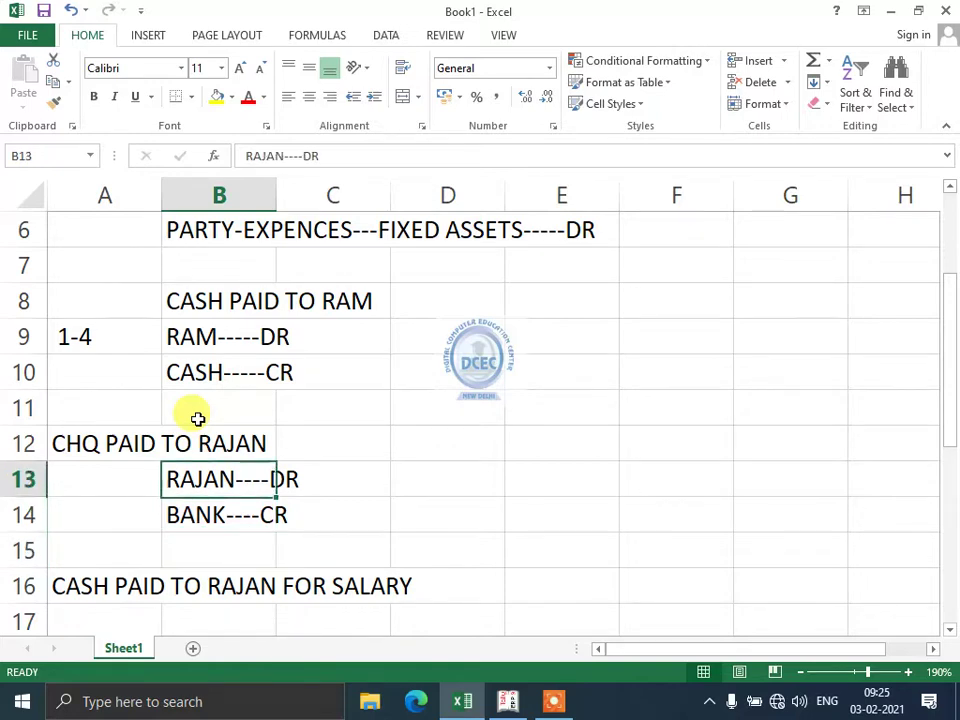
{"action": "key", "text": "Down"}
{"action": "key", "text": "Down"}
{"action": "key", "text": "Down"}
{"action": "key", "text": "Up"}
{"action": "key", "text": "Up"}
{"action": "key", "text": "Up"}
{"action": "key", "text": "Up"}
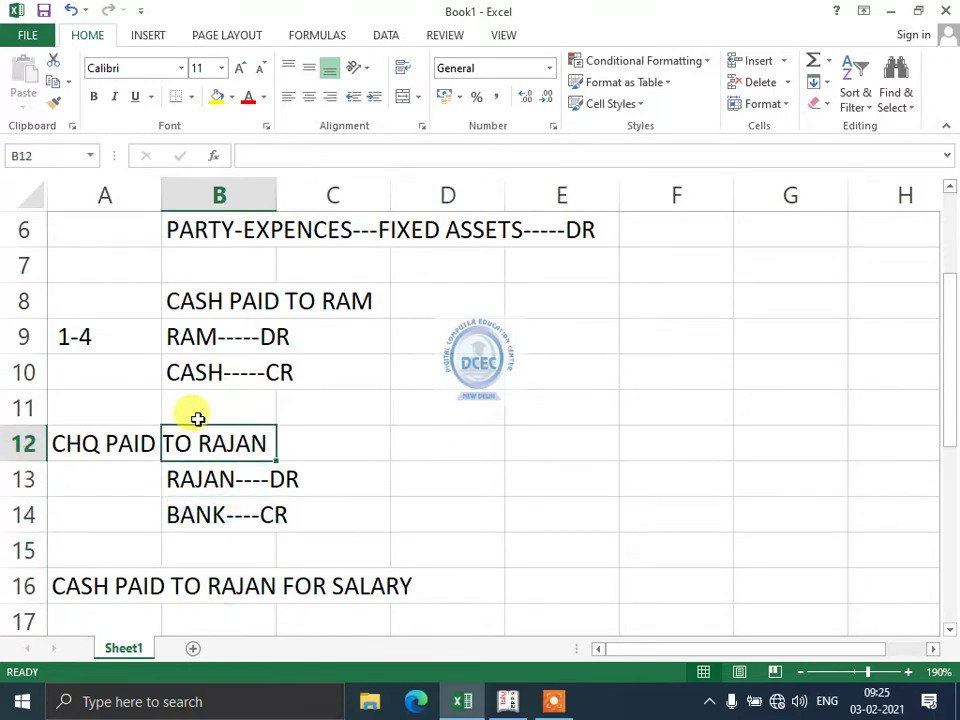
{"action": "key", "text": "Left"}
{"action": "key", "text": "ctrl+x"}
{"action": "key", "text": "Right"}
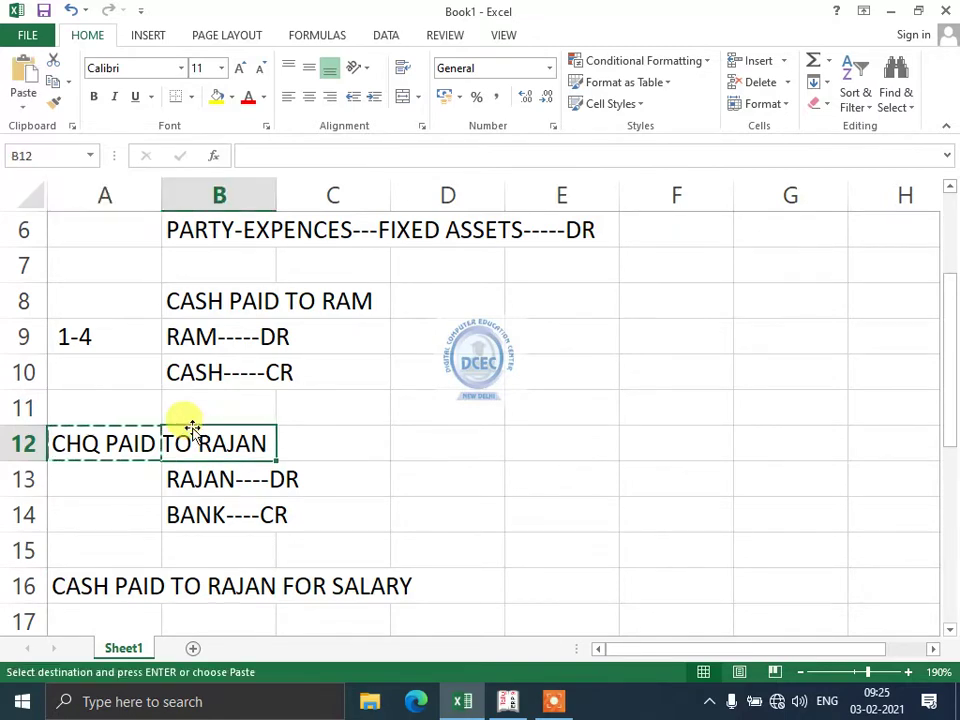
{"action": "key", "text": "Return"}
Review the finished cash and cheque payment entries and the salary and rent payment lines below them.
{"action": "key", "text": "Down"}
{"action": "key", "text": "Down"}
{"action": "key", "text": "Down"}
{"action": "key", "text": "Up"}
{"action": "key", "text": "Up"}
{"action": "key", "text": "Up"}
{"action": "key", "text": "Up"}
{"action": "key", "text": "Up"}
{"action": "key", "text": "Up"}
{"action": "key", "text": "Up"}
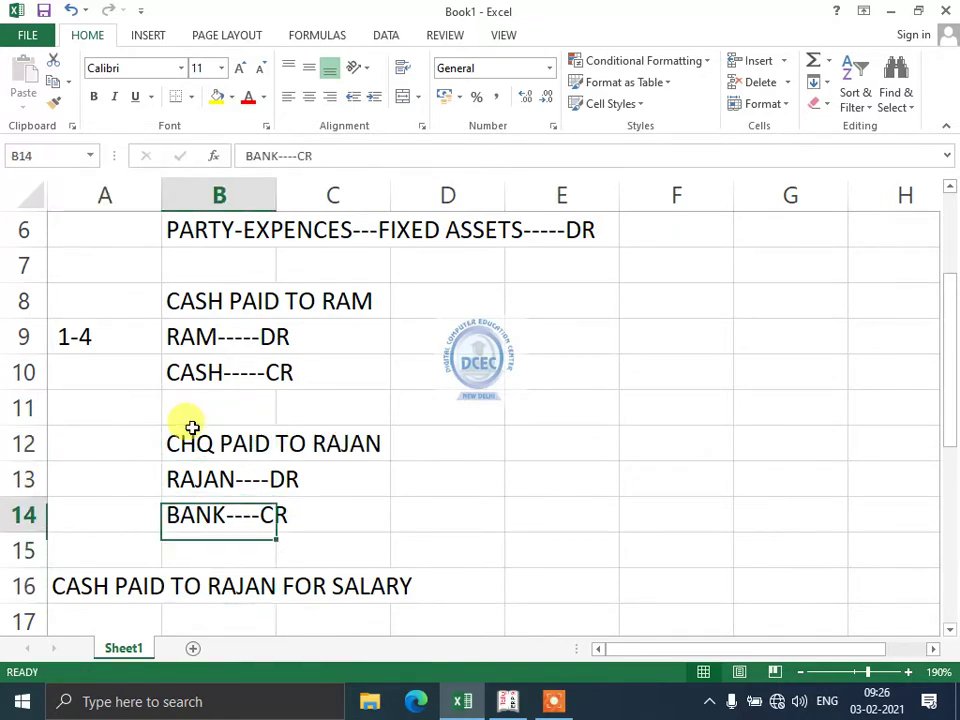
{"action": "key", "text": "Down"}
{"action": "key", "text": "Down"}
{"action": "key", "text": "Down"}
{"action": "key", "text": "Down"}
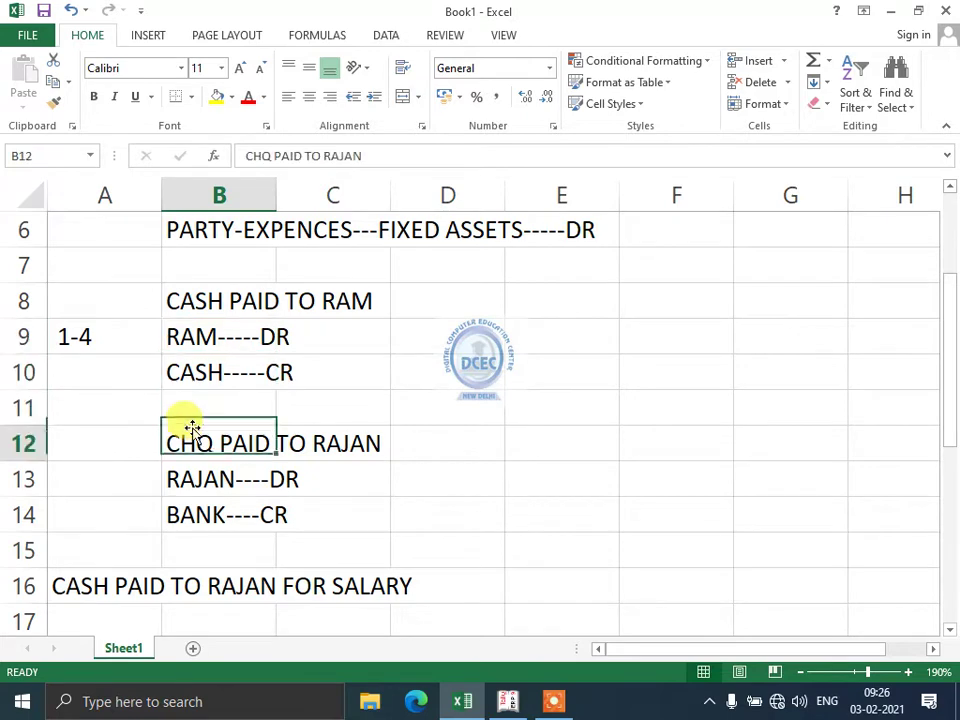
{"action": "key", "text": "Up"}
{"action": "key", "text": "Up"}
{"action": "key", "text": "Up"}
{"action": "key", "text": "Up"}
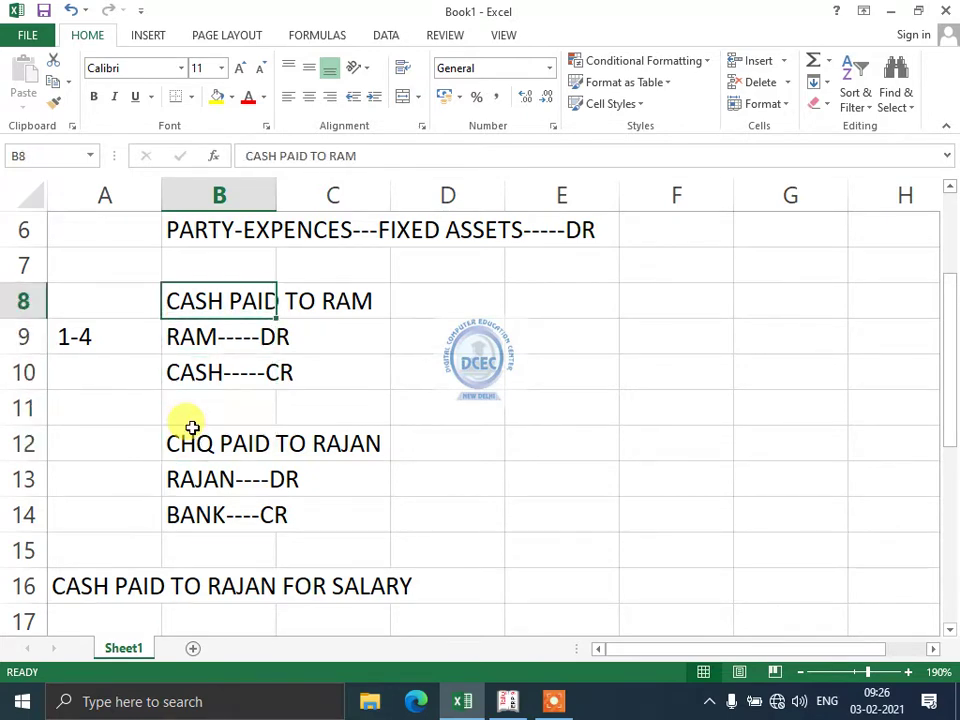
{"action": "key", "text": "Down"}
{"action": "key", "text": "Down"}
{"action": "key", "text": "Down"}
{"action": "key", "text": "Down"}
{"action": "key", "text": "Down"}
{"action": "key", "text": "Down"}
{"action": "key", "text": "Down"}
{"action": "key", "text": "Down"}
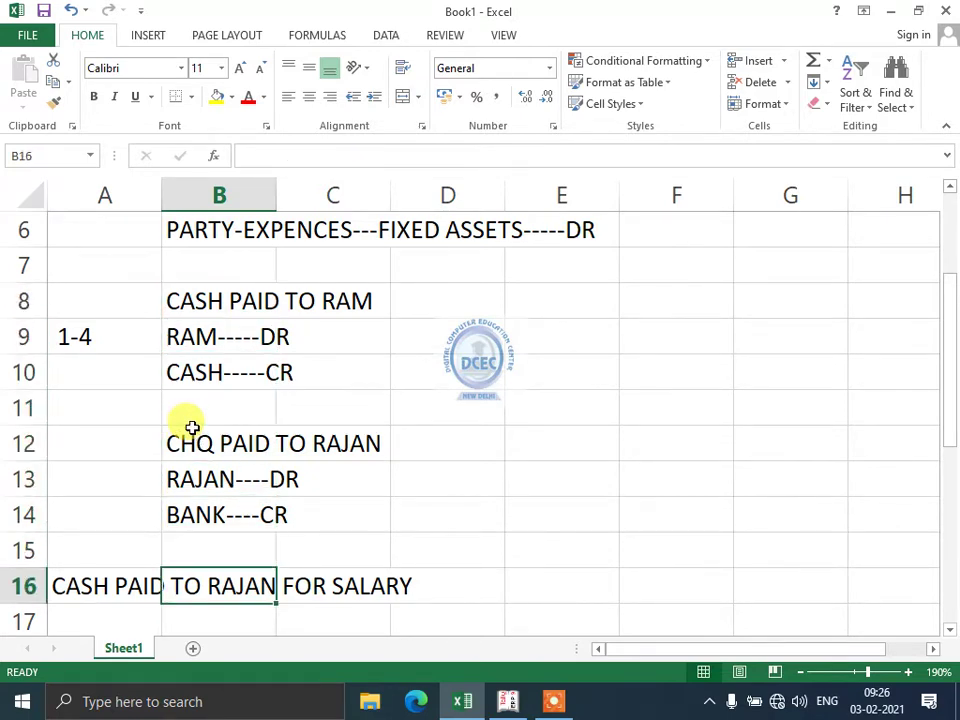
{"action": "key", "text": "Down"}
{"action": "key", "text": "Down"}
{"action": "key", "text": "Down"}
{"action": "key", "text": "Down"}
{"action": "key", "text": "Down"}
{"action": "key", "text": "Down"}
{"action": "key", "text": "Up"}
{"action": "key", "text": "Up"}
{"action": "key", "text": "Up"}
{"action": "key", "text": "Up"}
{"action": "key", "text": "Up"}
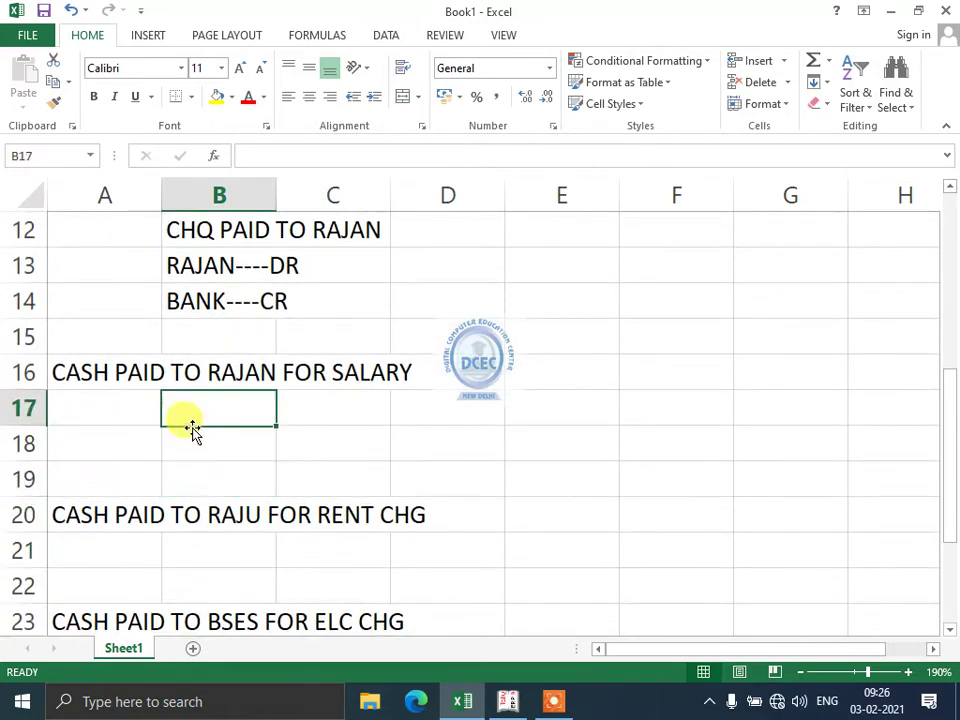
{"action": "key", "text": "Up"}
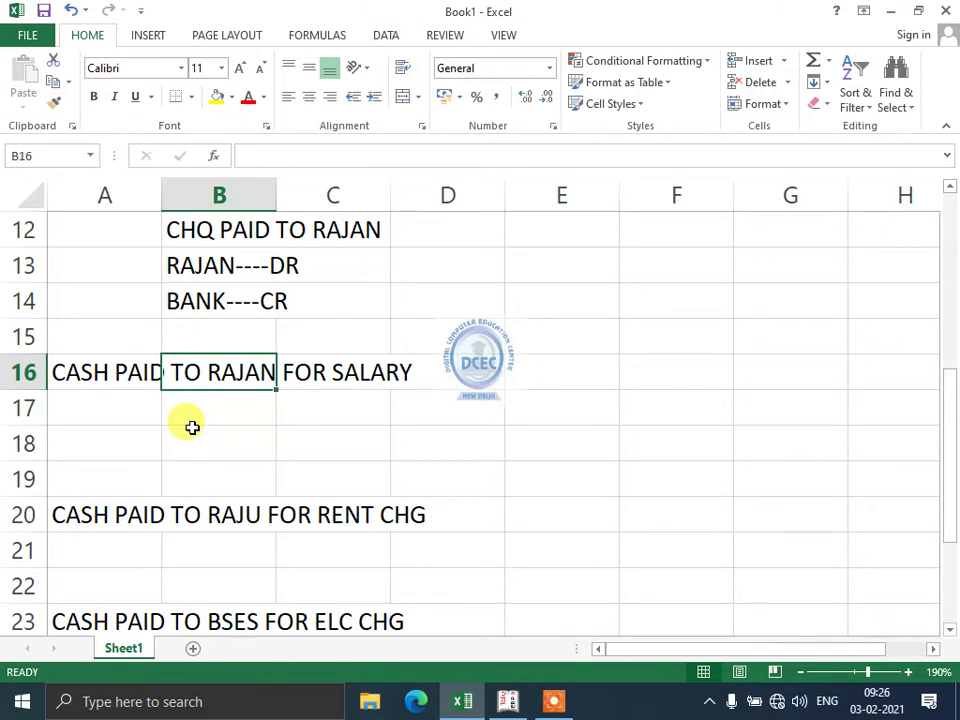
Enter CASH-----CR in cell B18 under the salary payment line and return to the empty cell B17.
{"action": "key", "text": "Down"}
{"action": "key", "text": "Down"}
{"action": "key", "text": "Down"}
{"action": "key", "text": "Up"}
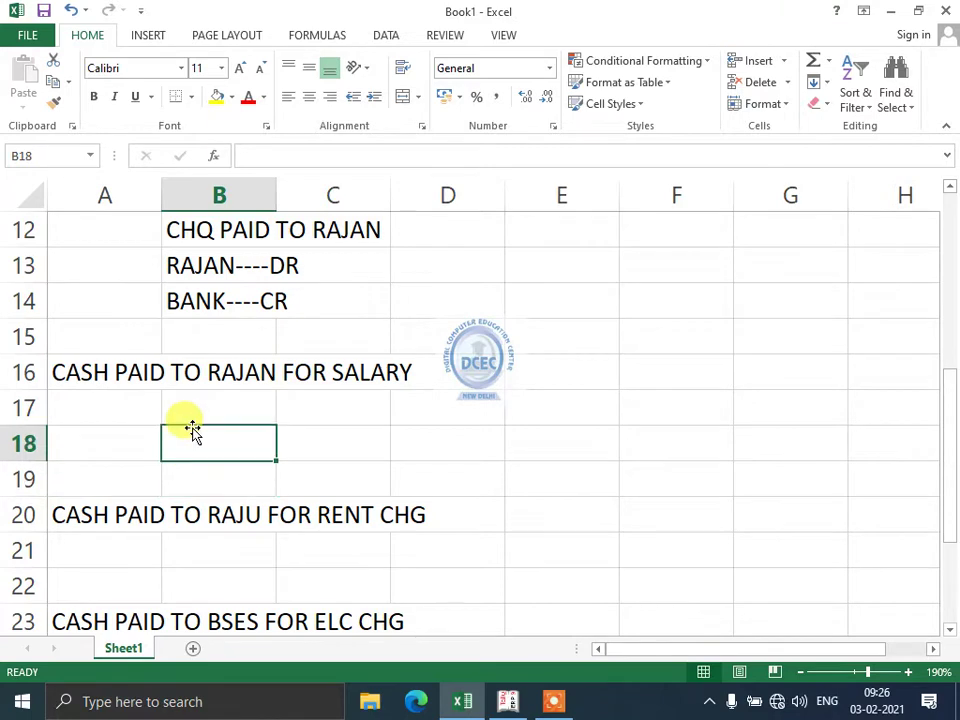
{"action": "type", "text": "CASH-----"}
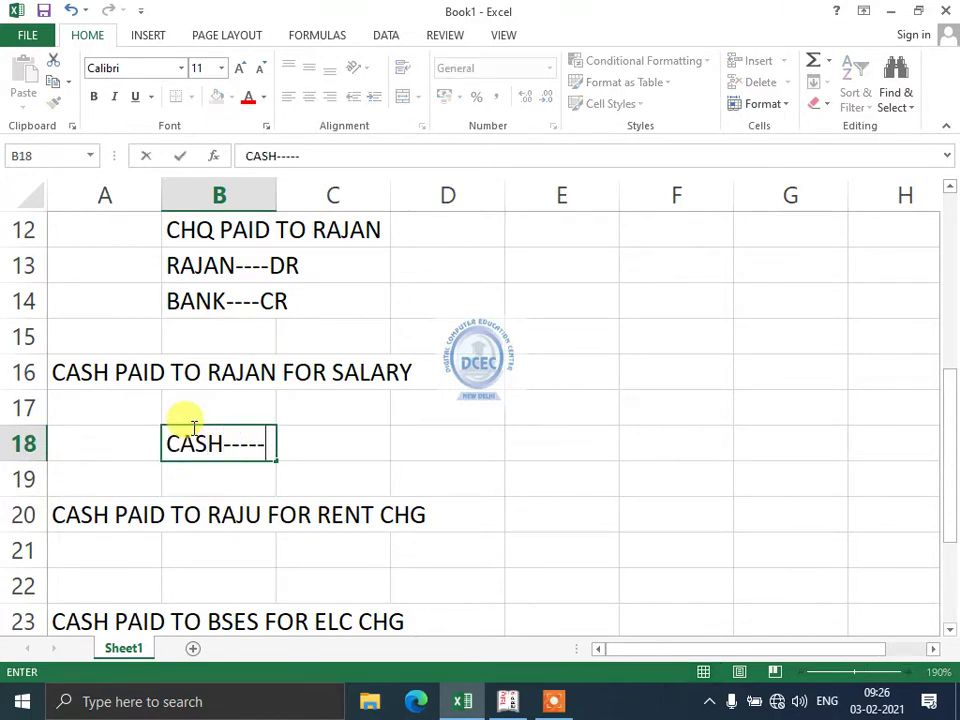
{"action": "type", "text": "CR"}
{"action": "key", "text": "Return"}
{"action": "key", "text": "Up"}
{"action": "key", "text": "Up"}
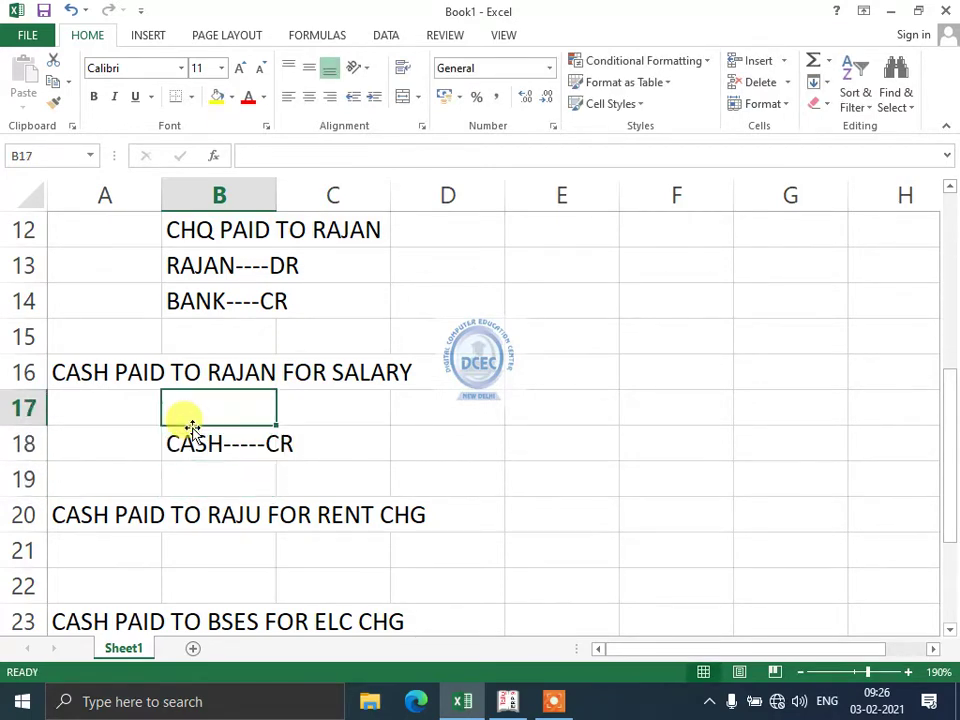
{"action": "type", "text": "RAJAN"}
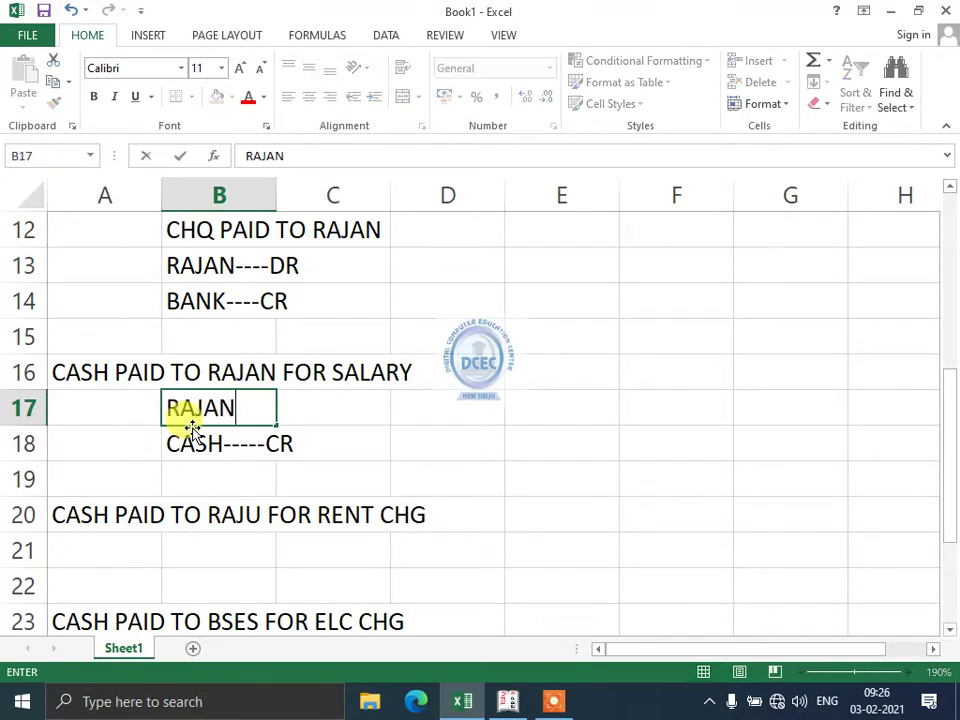
{"action": "key", "text": "BackSpace"}
{"action": "key", "text": "BackSpace"}
{"action": "key", "text": "BackSpace"}
{"action": "key", "text": "BackSpace"}
{"action": "key", "text": "BackSpace"}
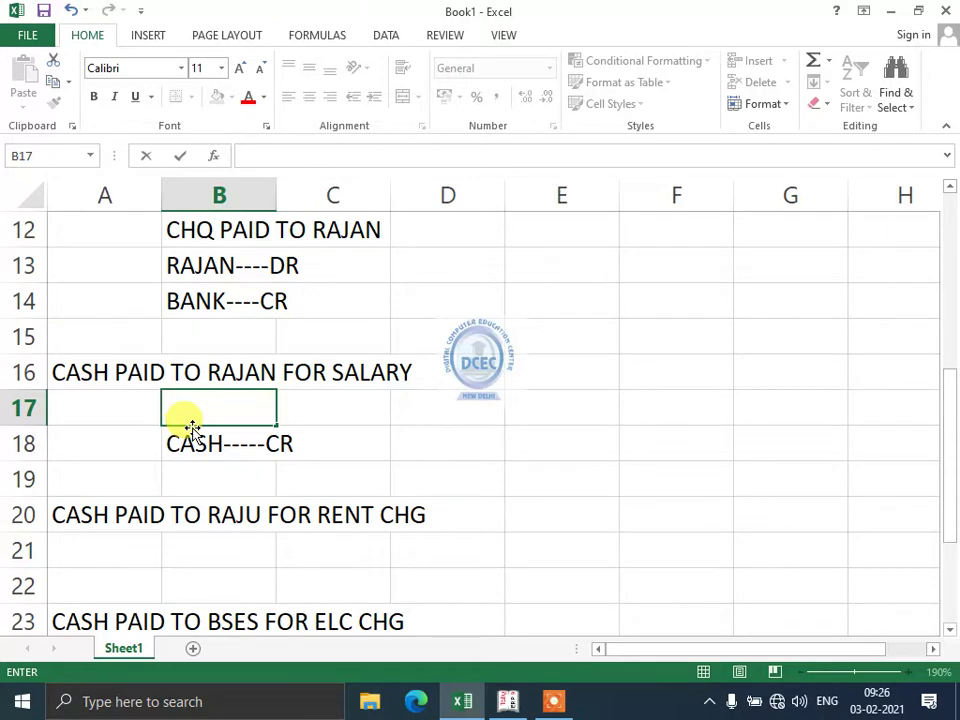
Enter SALARY-----DR in cell B17 under the salary payment line and highlight the cash and cheque payment entries in B8:C14.
{"action": "type", "text": "SALARY----"}
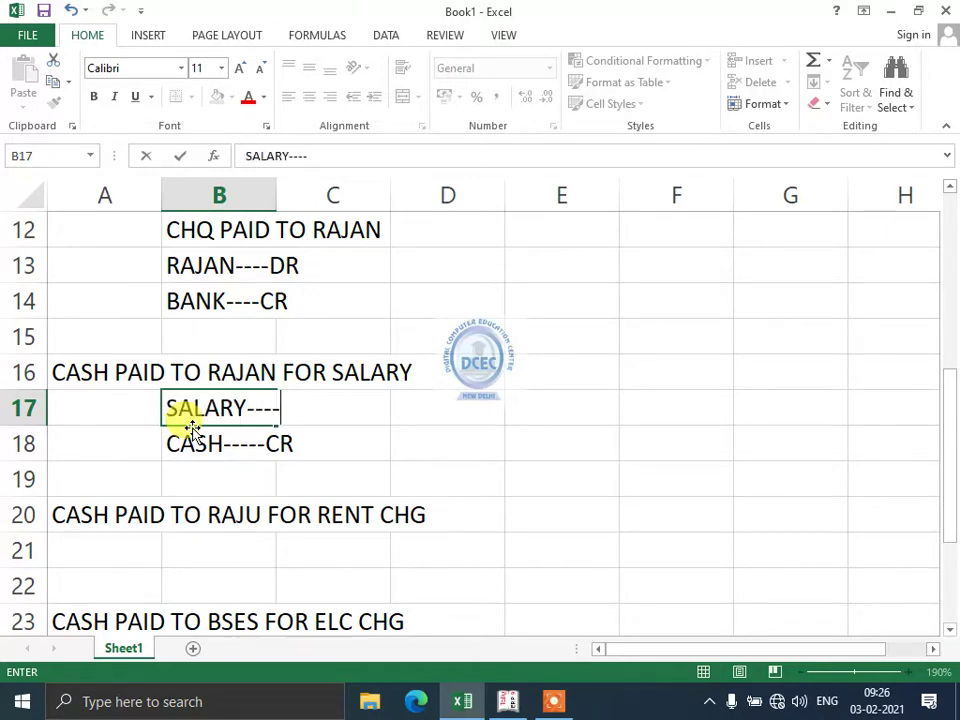
{"action": "type", "text": "-DR"}
{"action": "key", "text": "Return"}
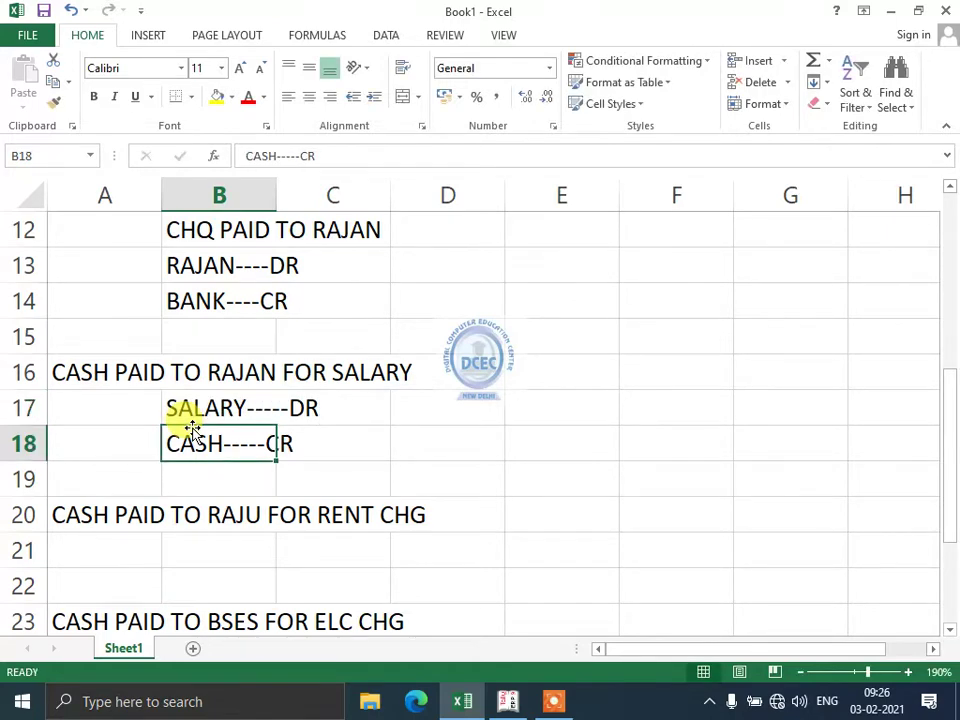
{"action": "scroll", "coordinate": [193, 428], "scroll_direction": "up", "scroll_amount": 2}
{"action": "left_click_drag", "start_coordinate": [178, 303], "coordinate": [294, 508]}
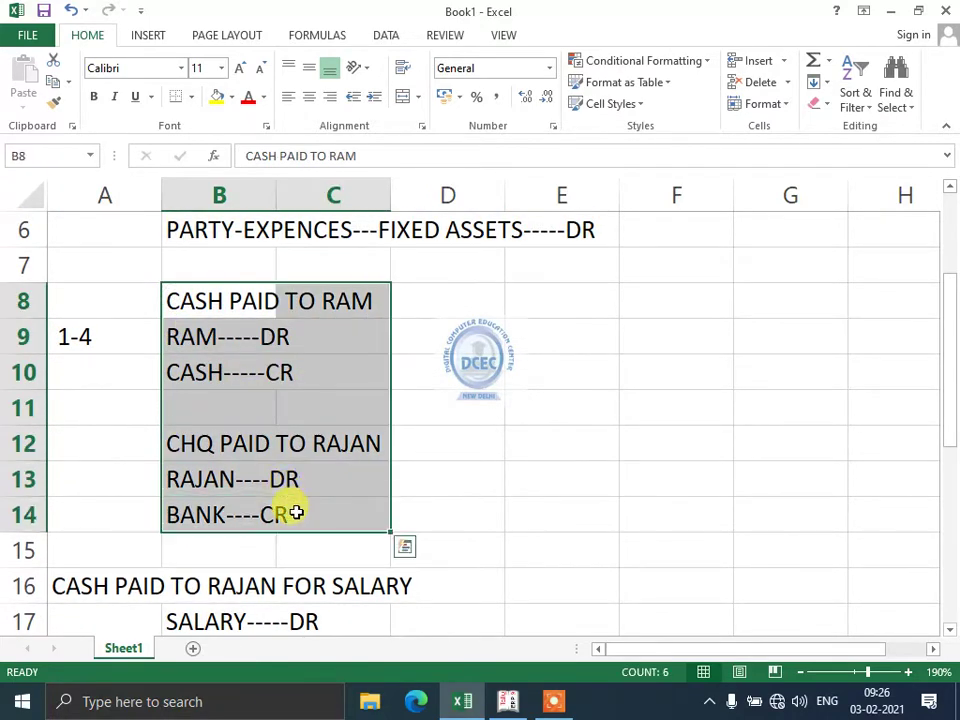
{"action": "scroll", "coordinate": [206, 315], "scroll_direction": "down", "scroll_amount": 1}
{"action": "scroll", "coordinate": [214, 316], "scroll_direction": "down", "scroll_amount": 1}
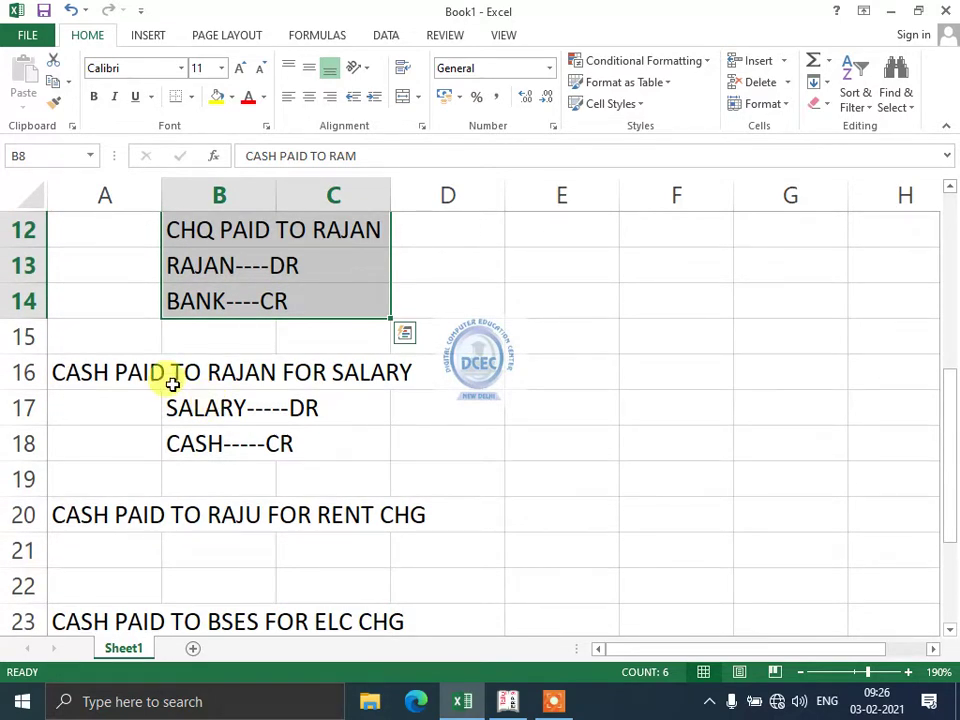
Enter RENT CHG----DR in cell B21 under the rent payment line.
{"action": "scroll", "coordinate": [172, 384], "scroll_direction": "down", "scroll_amount": 1}
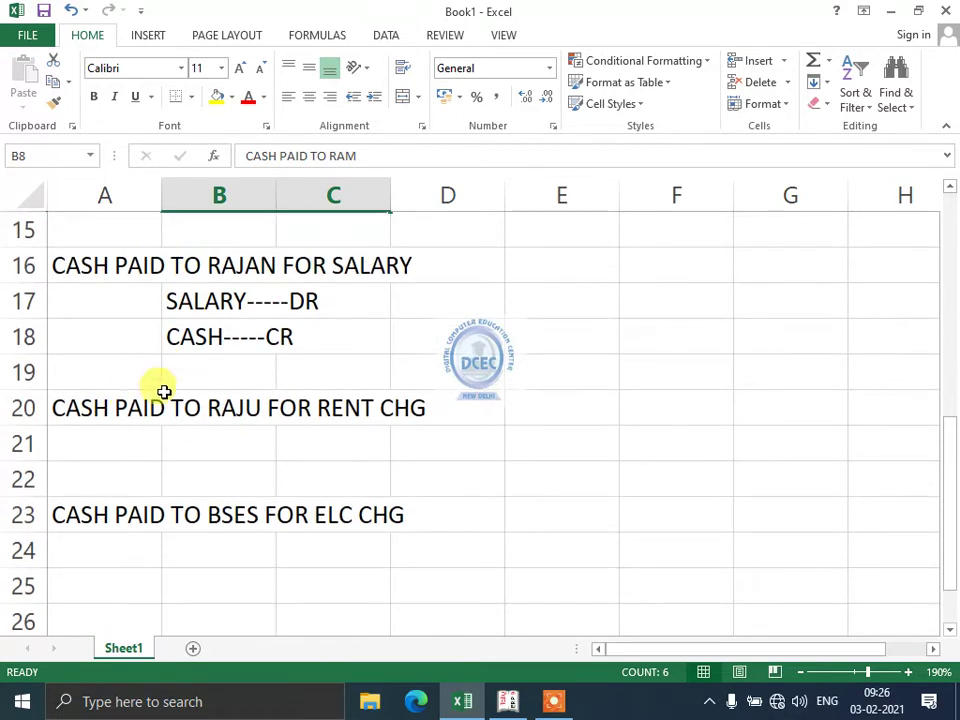
{"action": "left_click", "coordinate": [81, 411]}
{"action": "left_click", "coordinate": [225, 416]}
{"action": "left_click", "coordinate": [190, 454]}
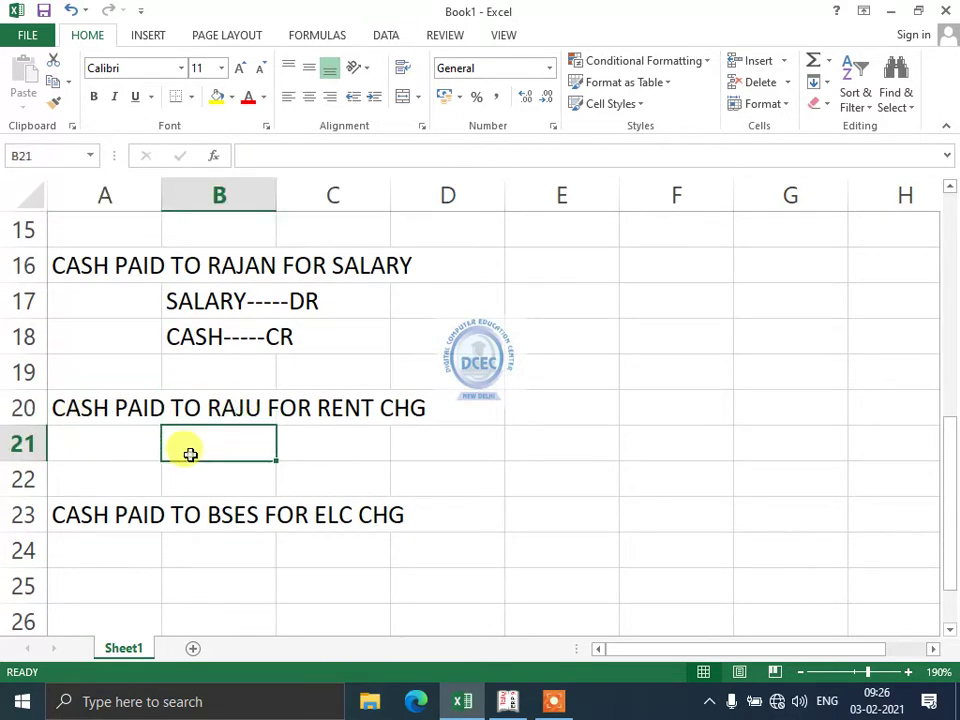
{"action": "type", "text": "RENT"}
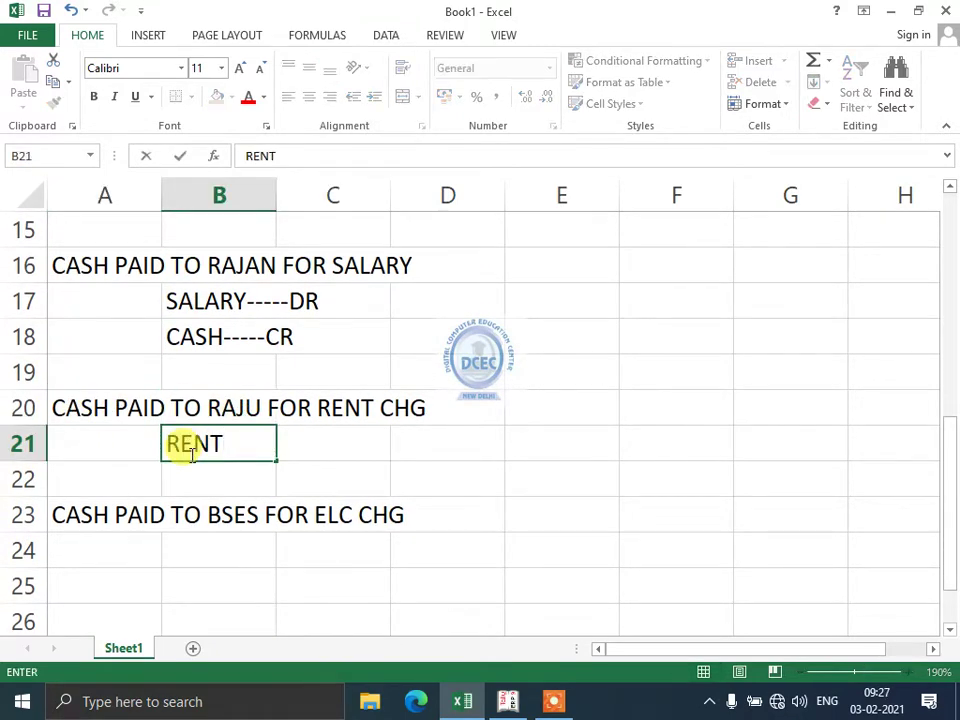
{"action": "type", "text": " CHG"}
{"action": "key", "text": "BackSpace"}
{"action": "key", "text": "BackSpace"}
{"action": "key", "text": "BackSpace"}
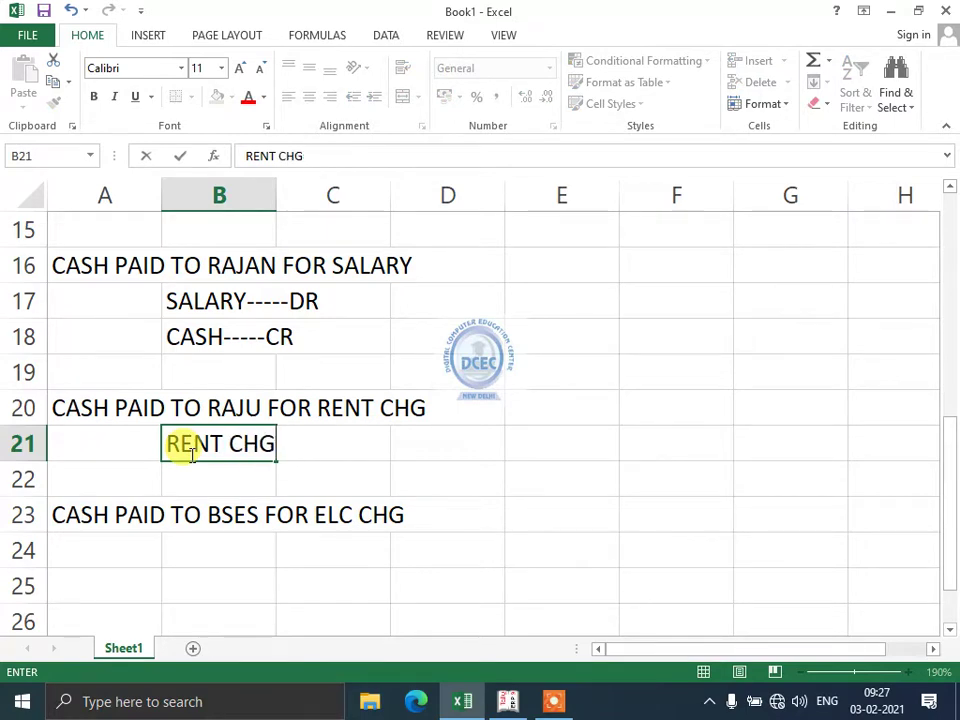
{"action": "type", "text": "----DR"}
{"action": "key", "text": "Return"}
Enter CASH----CR in cell B22 and insert a blank row above the BSES electricity payment line.
{"action": "type", "text": "CAS"}
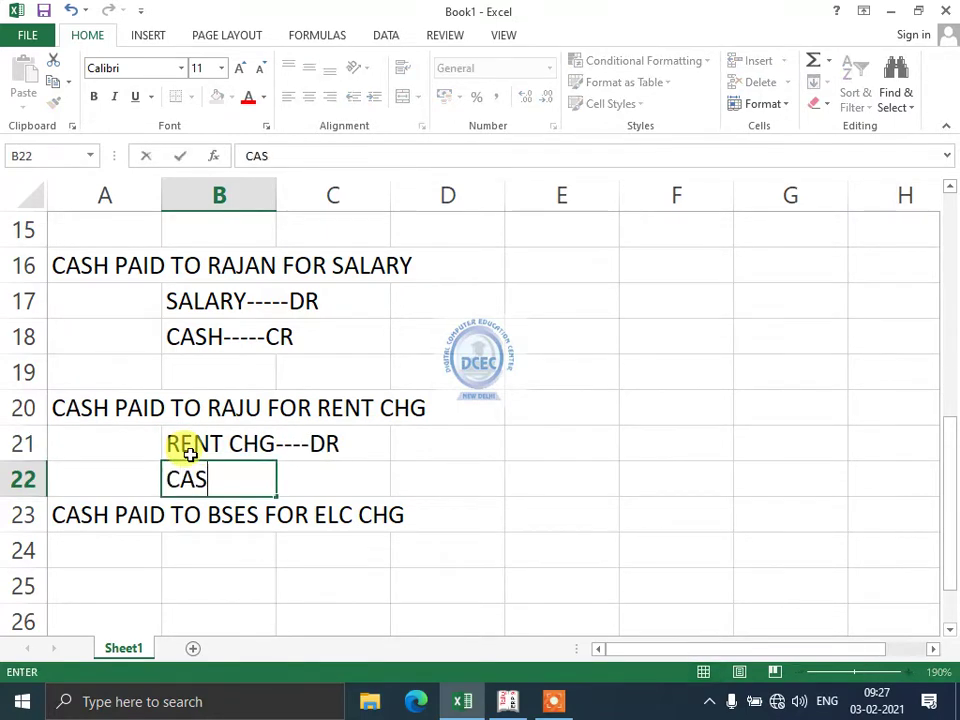
{"action": "type", "text": "H----CR"}
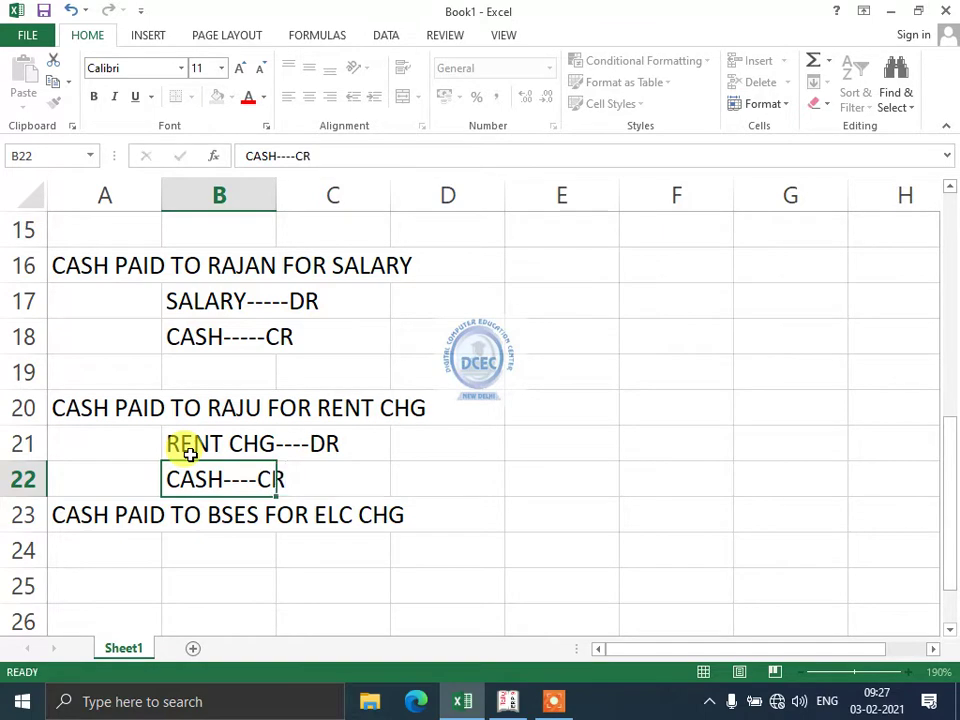
{"action": "key", "text": "Return"}
{"action": "right_click", "coordinate": [22, 514]}
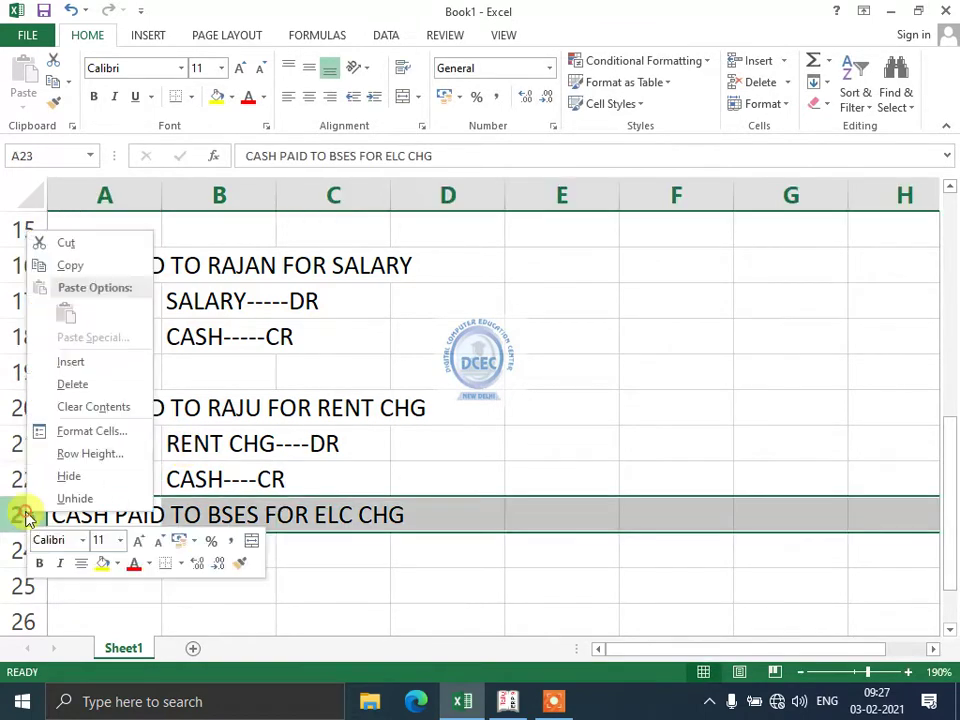
{"action": "left_click", "coordinate": [73, 366]}
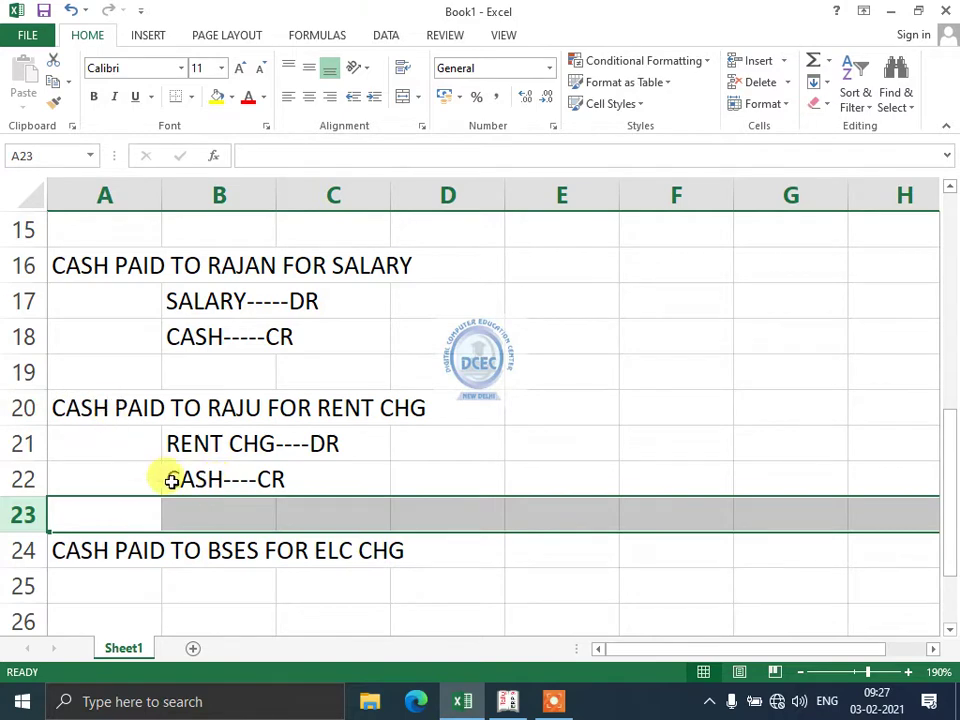
Enter ELEC CHG-----DR in cell B25 under the BSES electricity payment line.
{"action": "scroll", "coordinate": [168, 480], "scroll_direction": "down", "scroll_amount": 2}
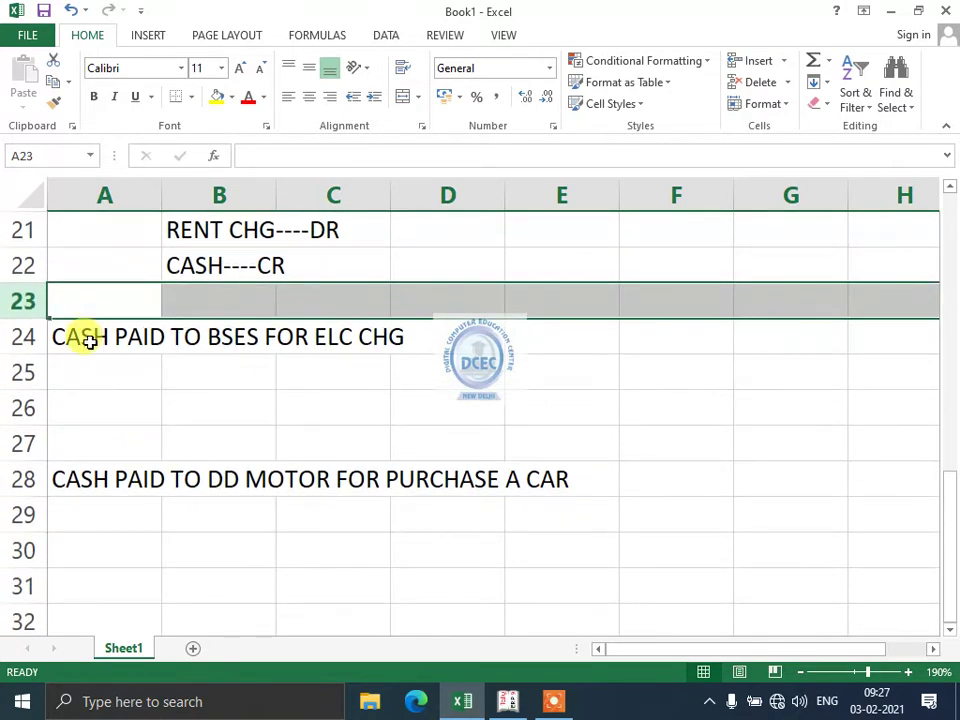
{"action": "left_click", "coordinate": [196, 371]}
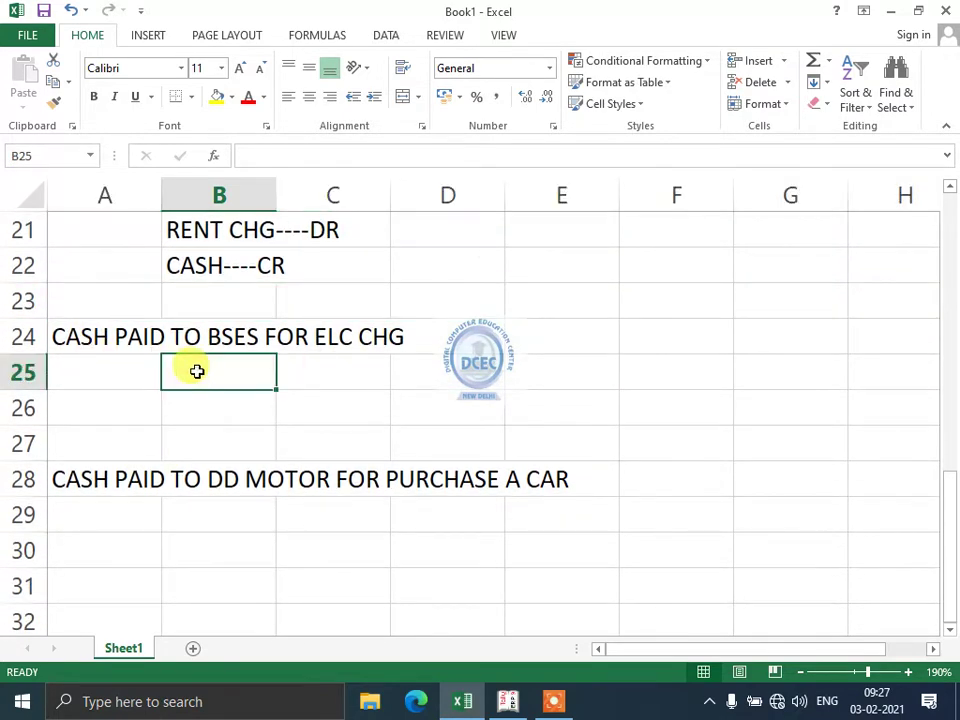
{"action": "type", "text": "ELE"}
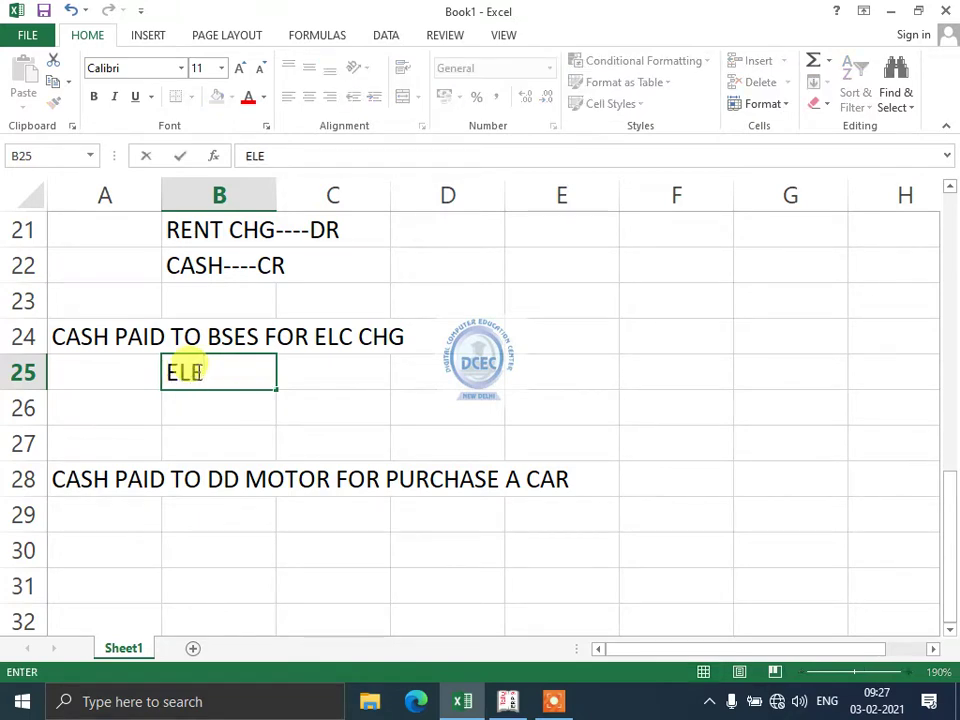
{"action": "type", "text": "CHG"}
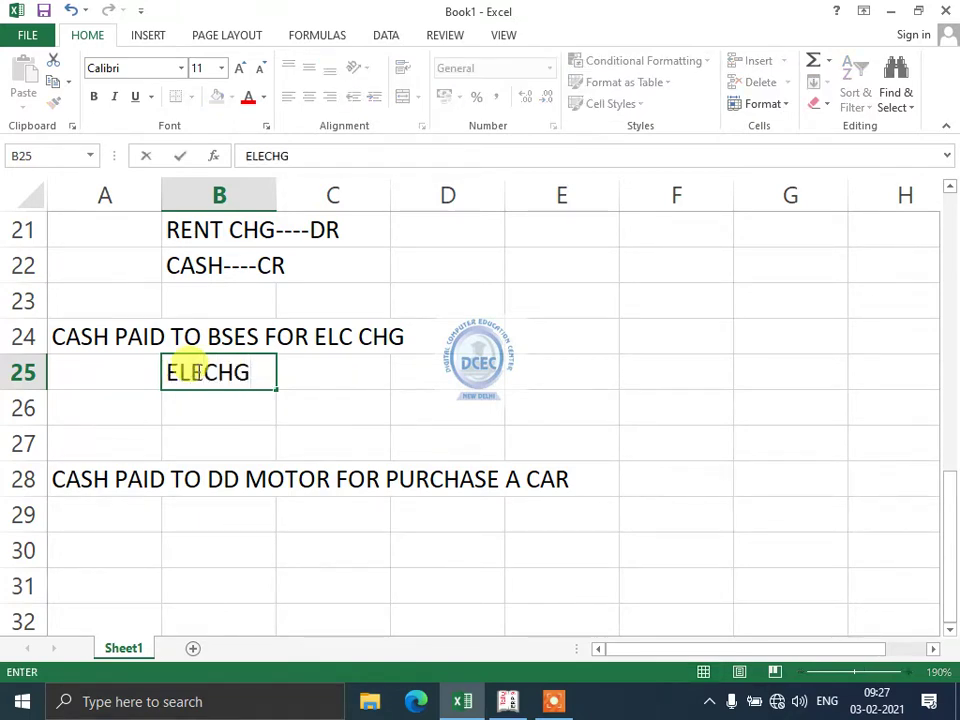
{"action": "key", "text": "BackSpace"}
{"action": "key", "text": "BackSpace"}
{"action": "type", "text": "= CHG"}
{"action": "key", "text": "BackSpace"}
{"action": "key", "text": "BackSpace"}
{"action": "key", "text": "BackSpace"}
{"action": "key", "text": "BackSpace"}
{"action": "key", "text": "BackSpace"}
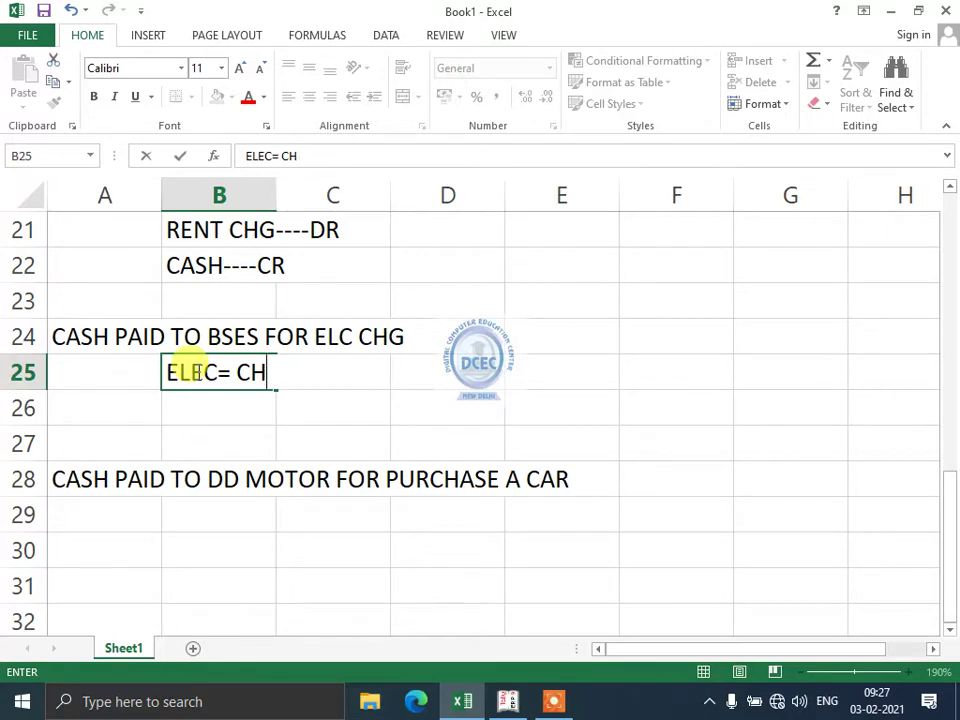
{"action": "type", "text": "CHG---"}
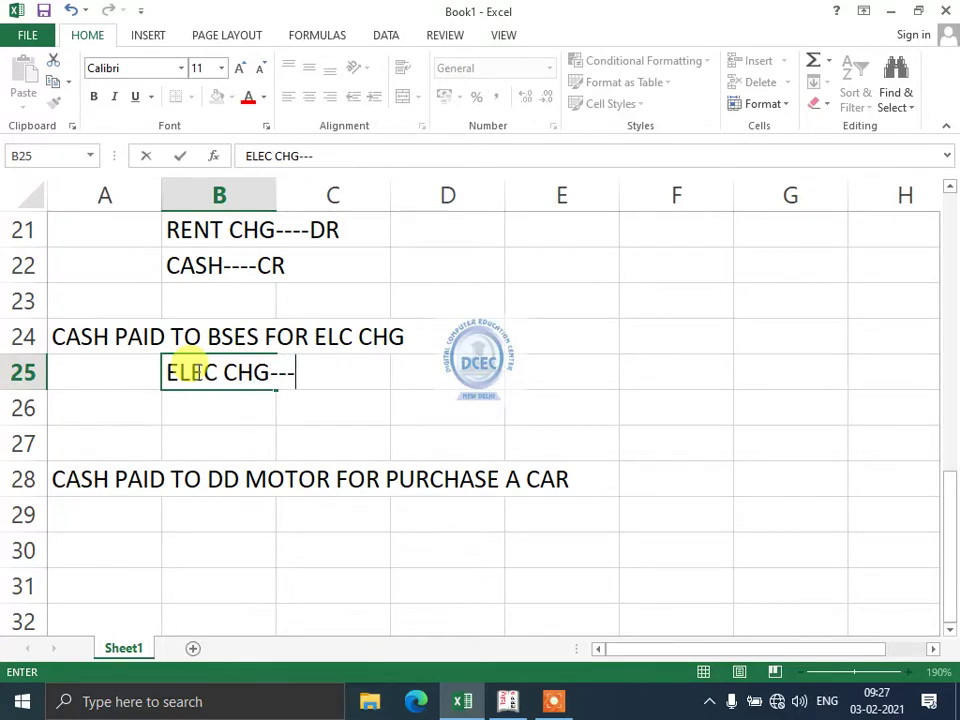
{"action": "type", "text": "--DR"}
{"action": "key", "text": "Return"}
Enter CASH-----CR in cell B26 as the credit line of the electricity payment.
{"action": "type", "text": "CA"}
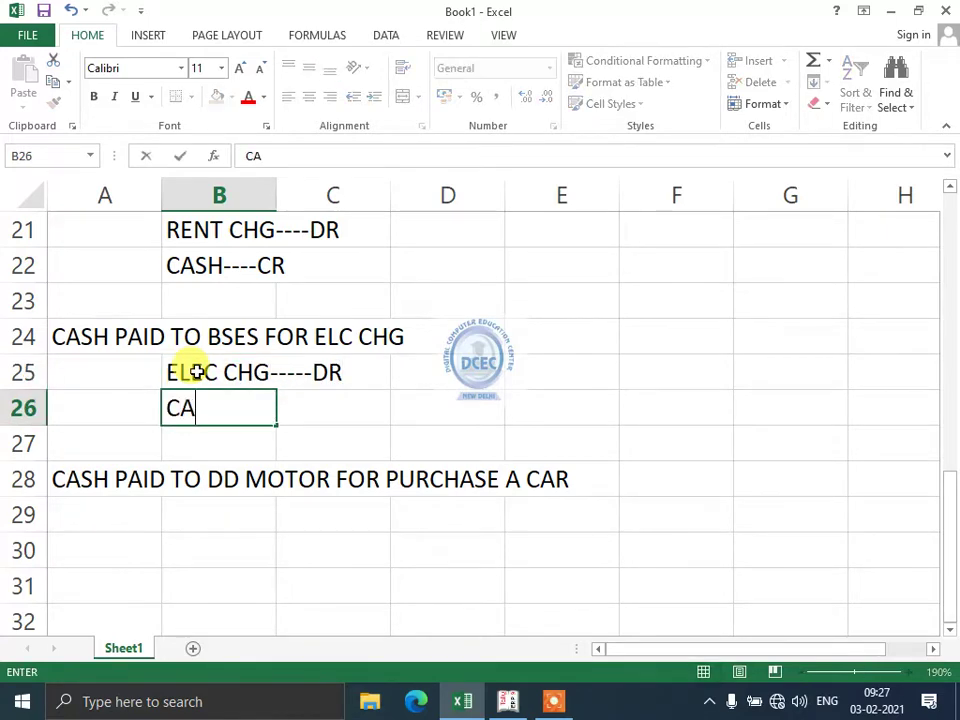
{"action": "type", "text": "SH-----CR"}
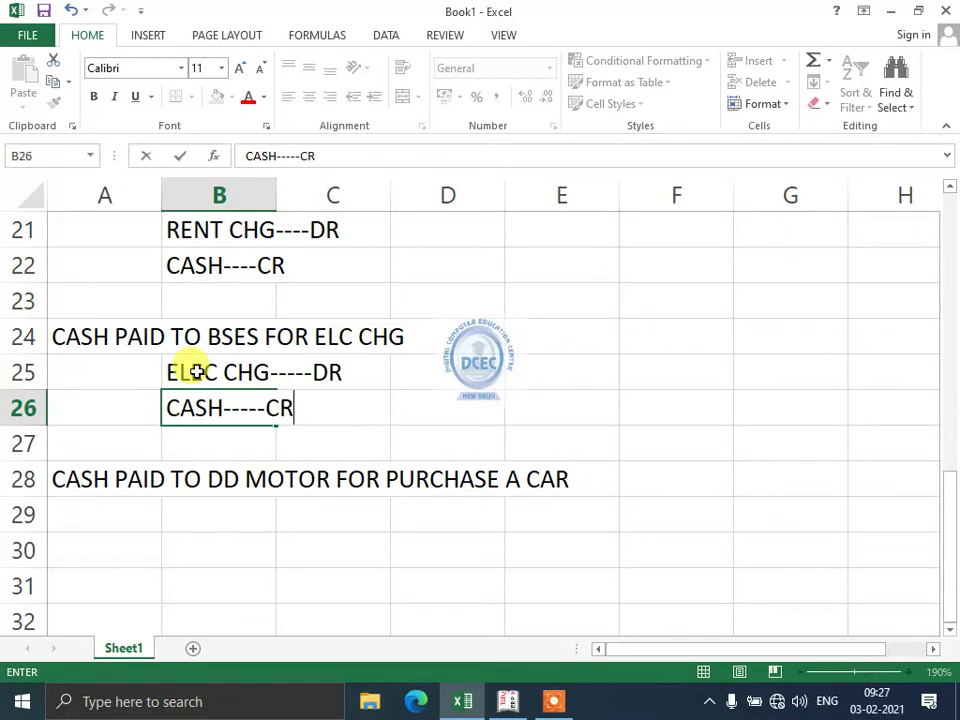
{"action": "key", "text": "Return"}
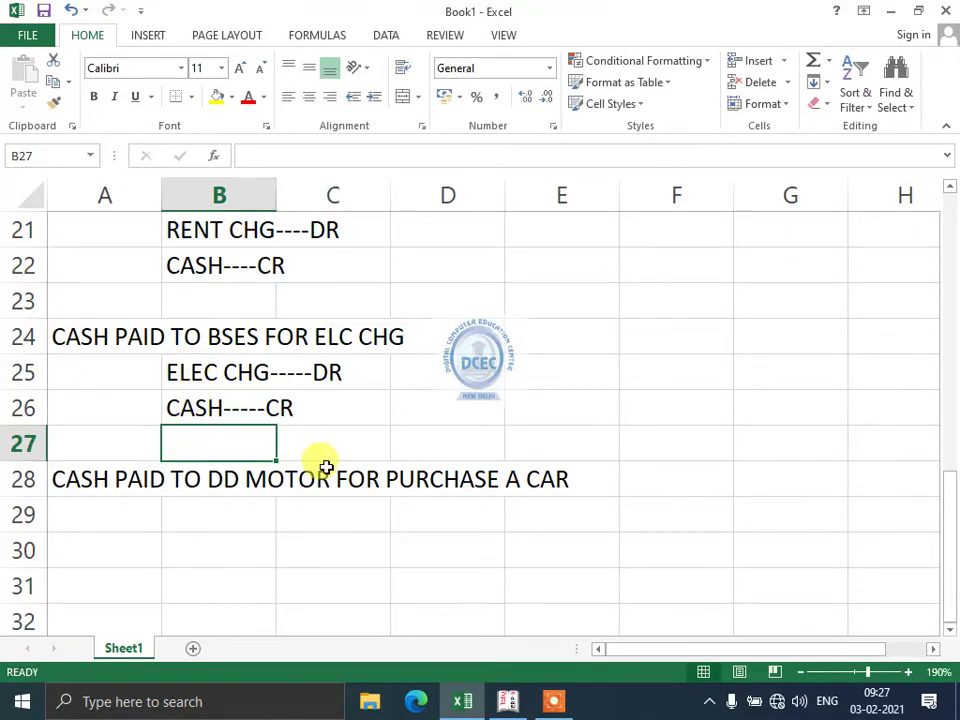
Review the notes from the general debit and credit rule through the party payments to the salary, rent and electricity expense entries.
{"action": "scroll", "coordinate": [289, 446], "scroll_direction": "up", "scroll_amount": 5}
{"action": "scroll", "coordinate": [289, 446], "scroll_direction": "up", "scroll_amount": 2}
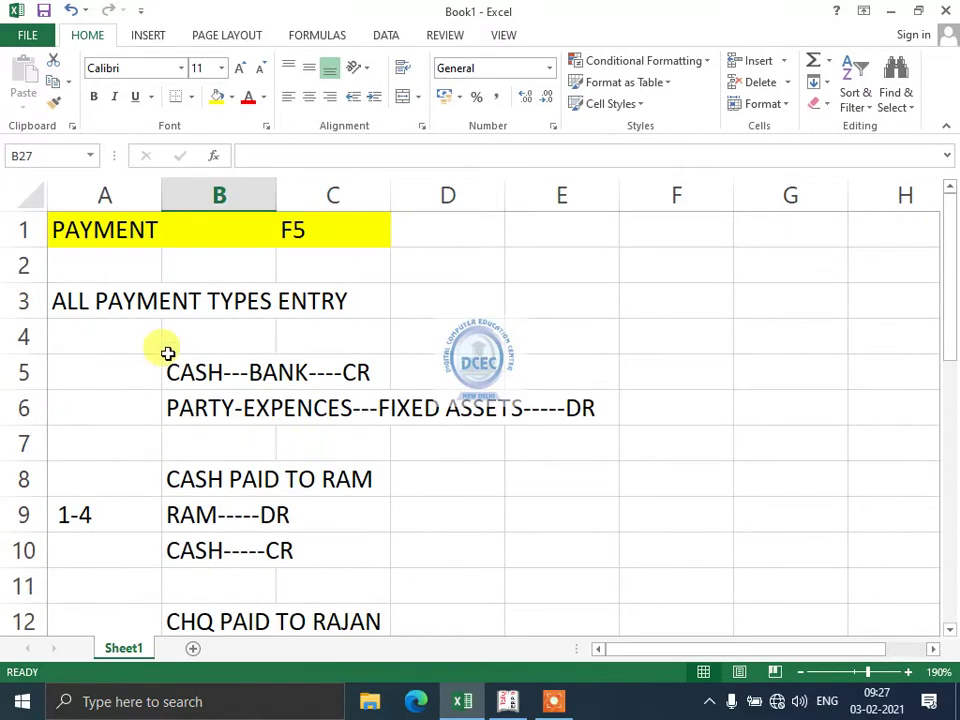
{"action": "left_click", "coordinate": [188, 410]}
{"action": "scroll", "coordinate": [192, 438], "scroll_direction": "down", "scroll_amount": 1}
{"action": "left_click_drag", "start_coordinate": [105, 373], "coordinate": [326, 585]}
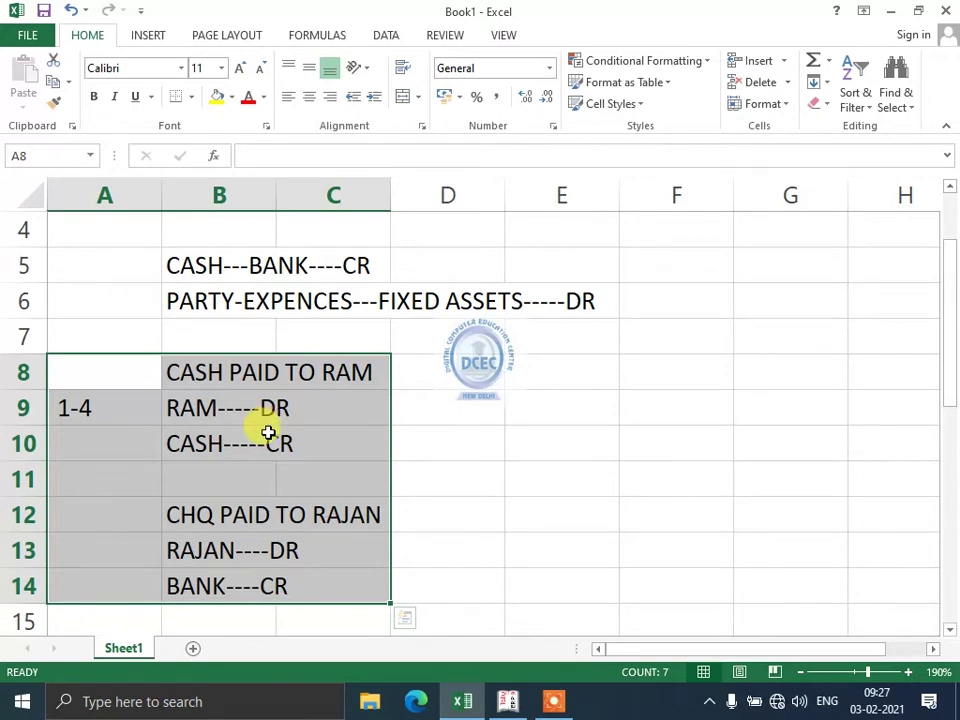
{"action": "scroll", "coordinate": [257, 489], "scroll_direction": "down", "scroll_amount": 2}
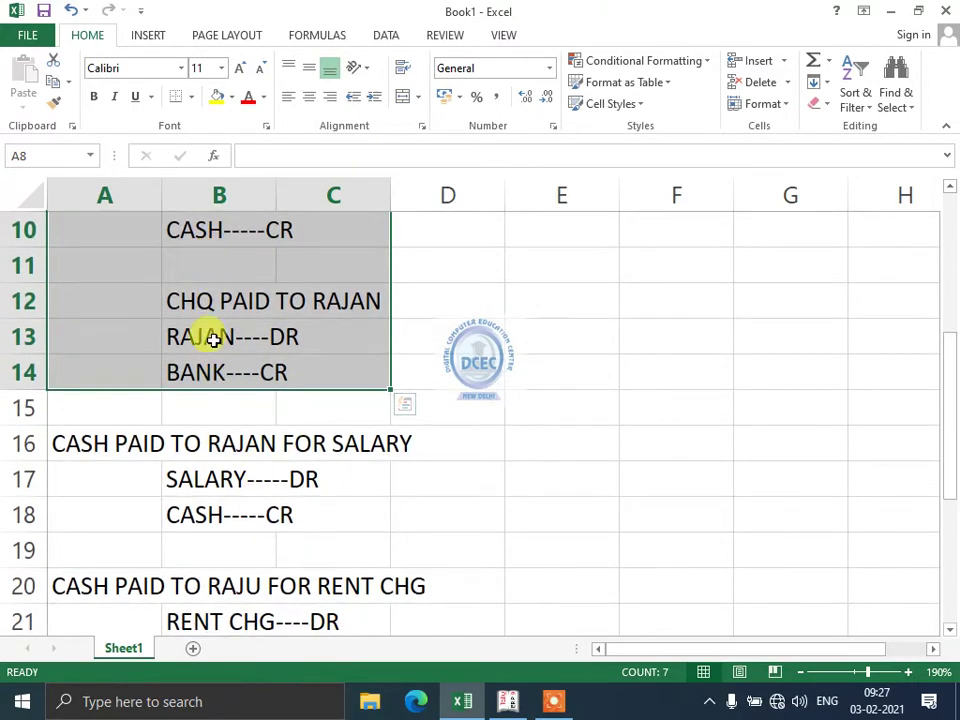
{"action": "scroll", "coordinate": [274, 439], "scroll_direction": "down", "scroll_amount": 1}
{"action": "left_click_drag", "start_coordinate": [94, 336], "coordinate": [328, 611]}
{"action": "scroll", "coordinate": [277, 518], "scroll_direction": "down", "scroll_amount": 1}
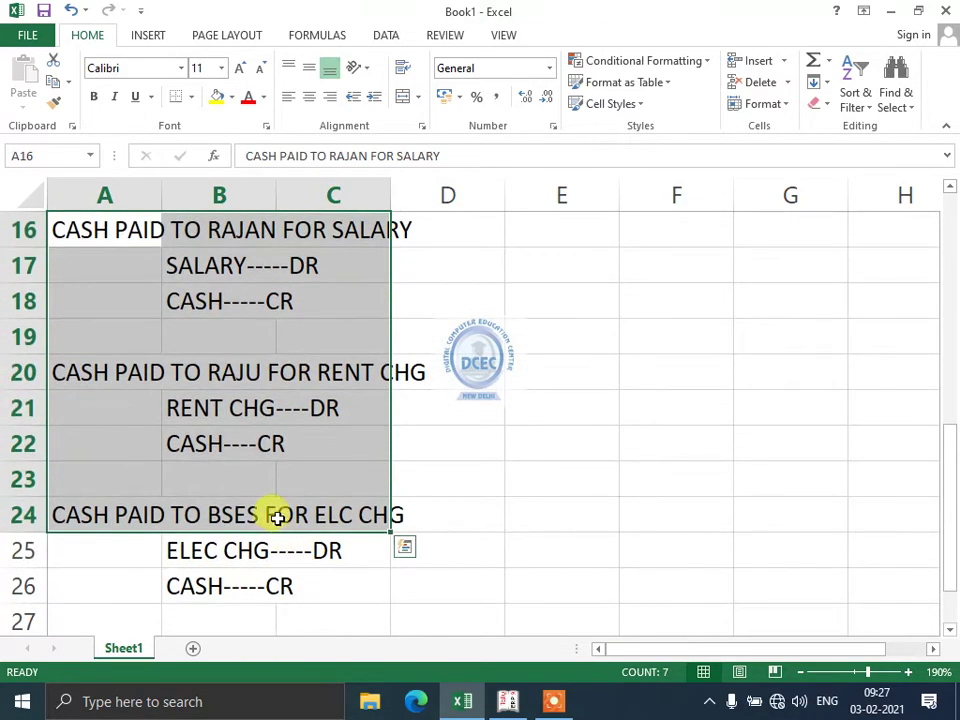
{"action": "scroll", "coordinate": [277, 518], "scroll_direction": "down", "scroll_amount": 1}
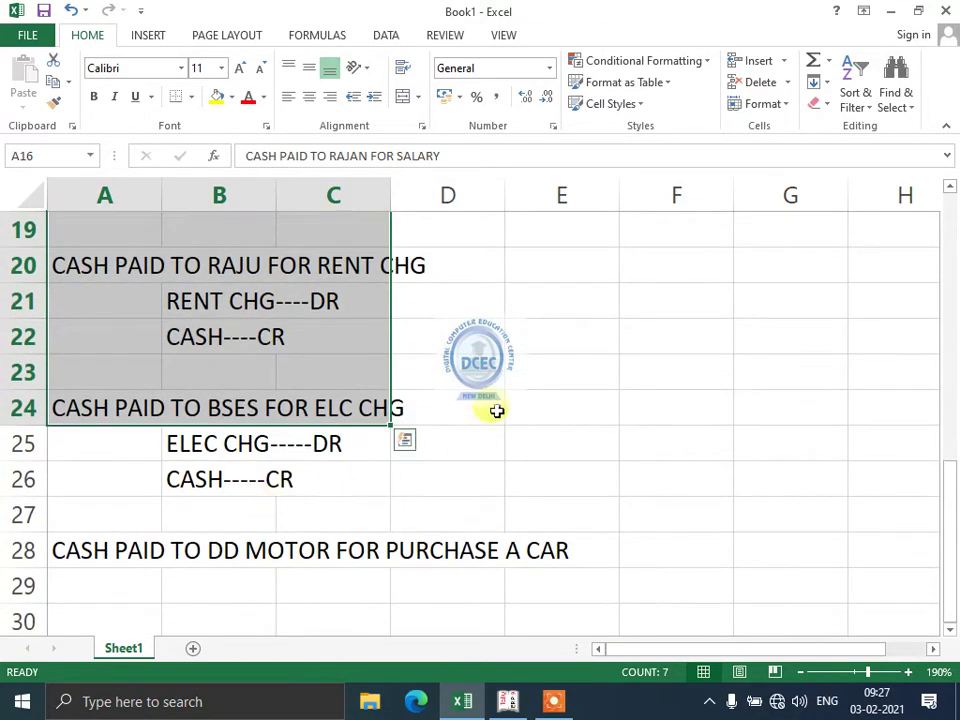
List the expense examples SLARY, RENT, COMM, REPAIR and WATER CHG in cells E21 to E25.
{"action": "left_click", "coordinate": [543, 288]}
{"action": "type", "text": "SLARY"}
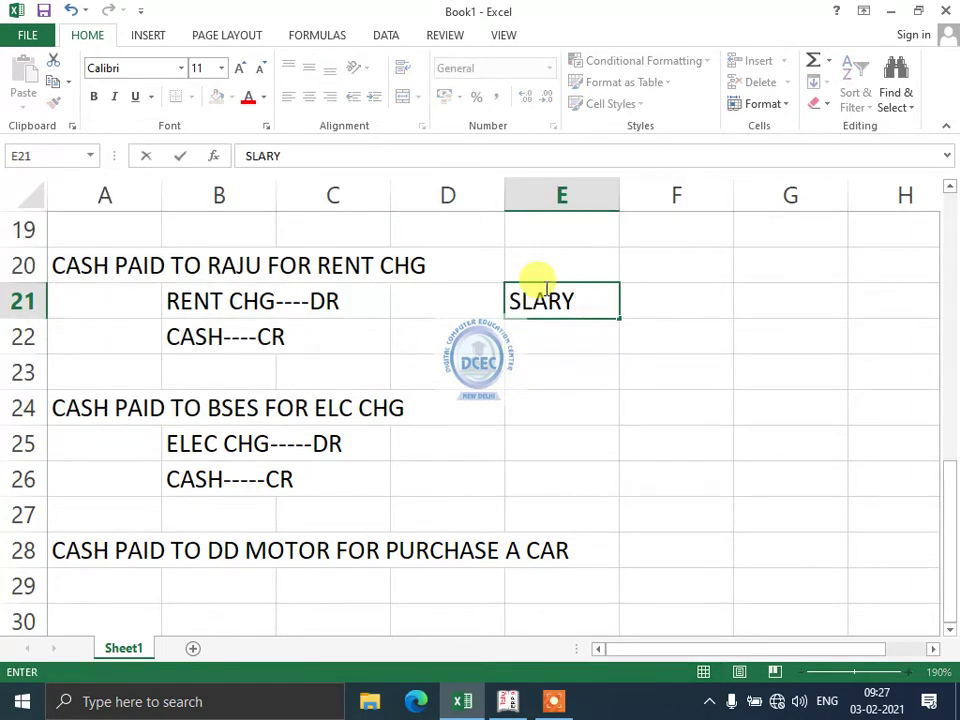
{"action": "key", "text": "Return"}
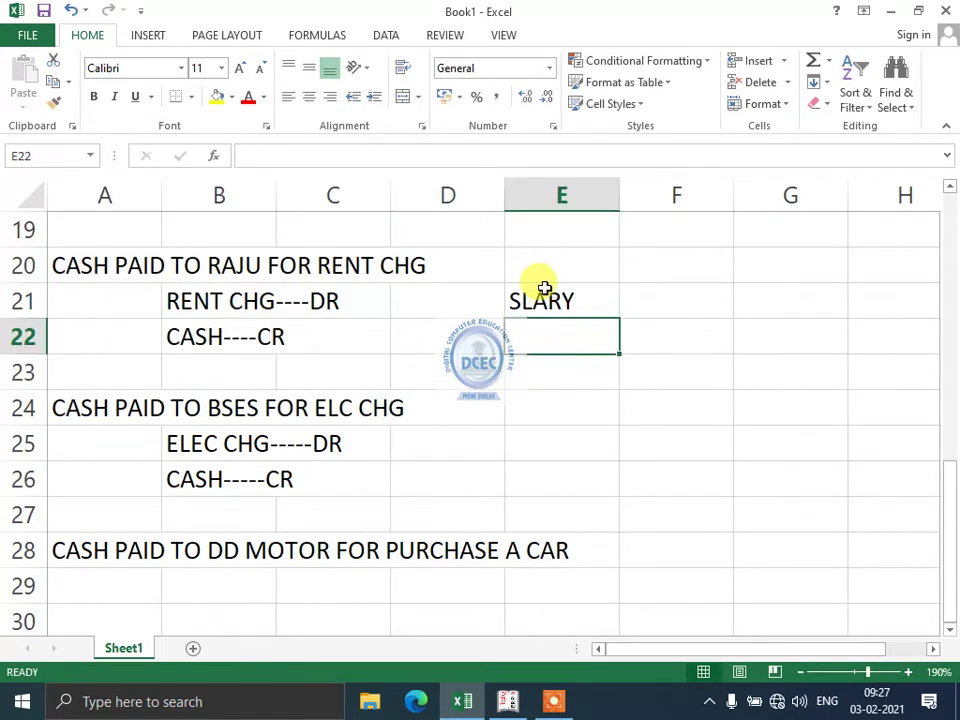
{"action": "type", "text": "RENT"}
{"action": "key", "text": "Return"}
{"action": "type", "text": "COMM"}
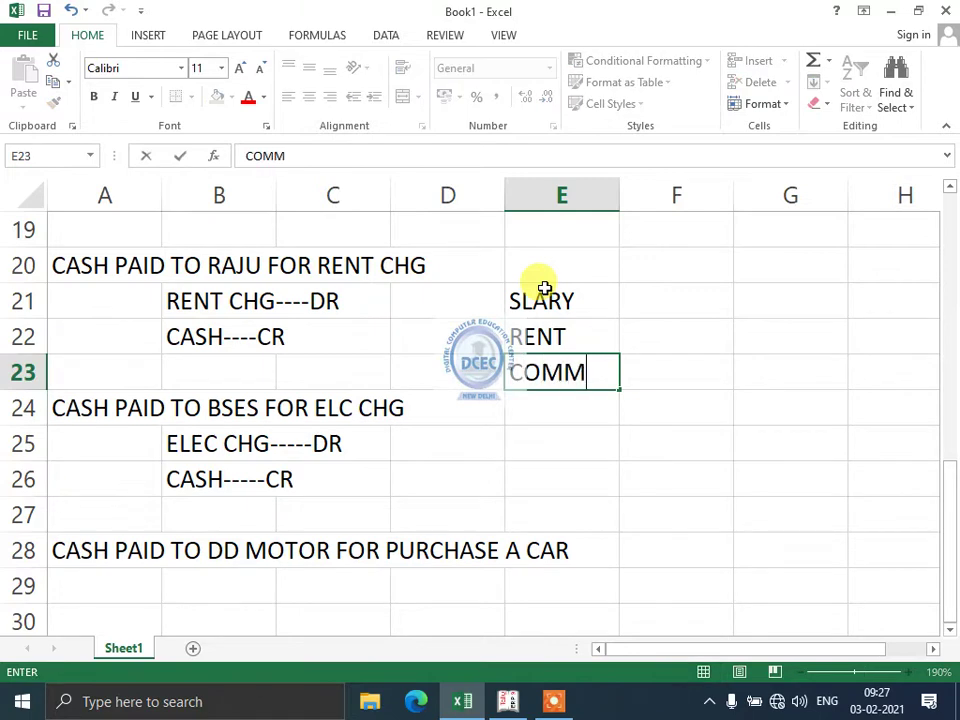
{"action": "key", "text": "Return"}
{"action": "type", "text": "REPAIR"}
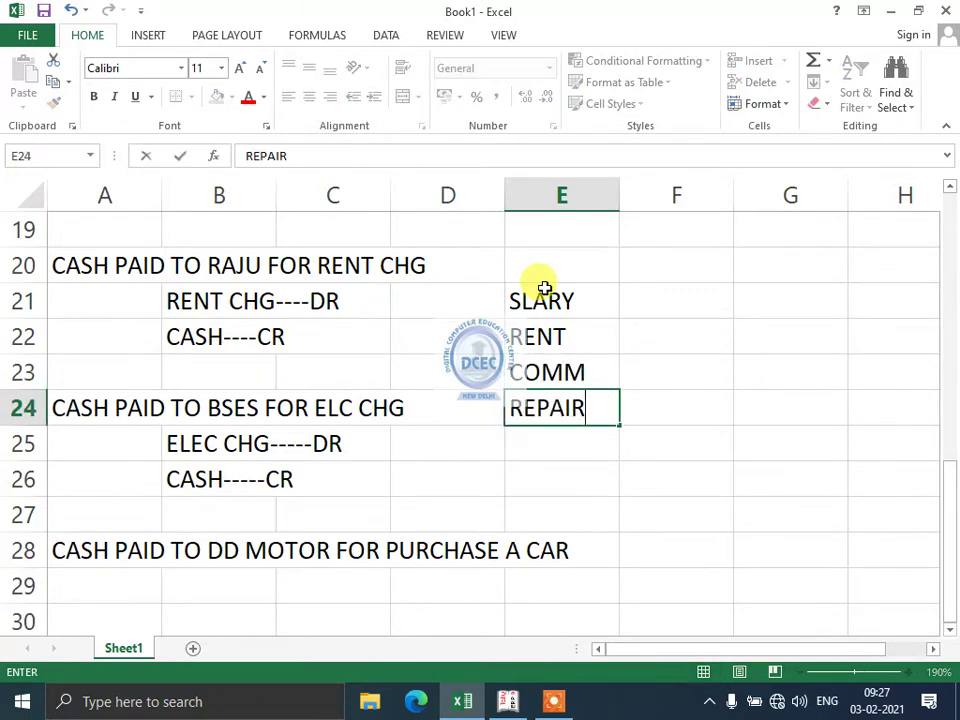
{"action": "key", "text": "Return"}
{"action": "type", "text": "WATER"}
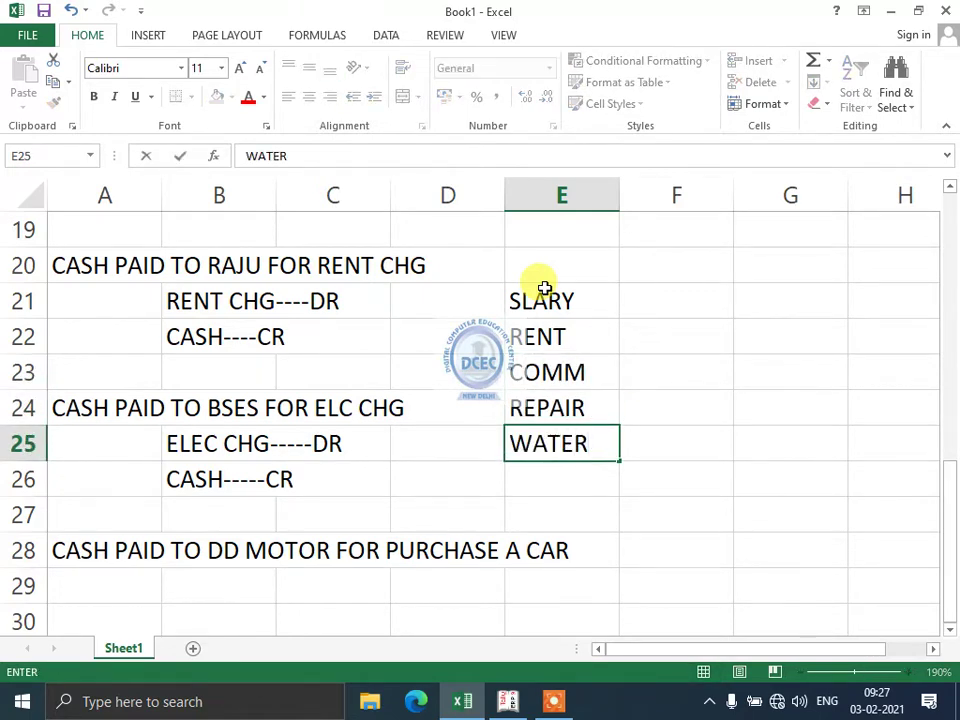
{"action": "type", "text": " CHG"}
{"action": "key", "text": "Return"}
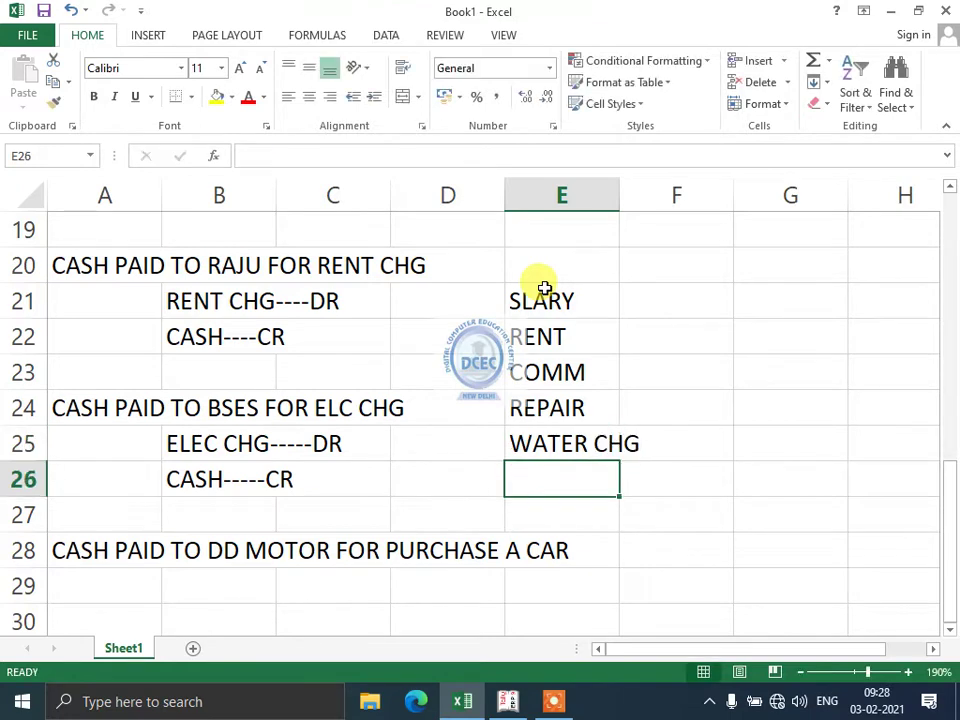
Enter CAR----DR in cell B30 as the debit line under the DD MOTOR car purchase payment.
{"action": "scroll", "coordinate": [561, 347], "scroll_direction": "down", "scroll_amount": 1}
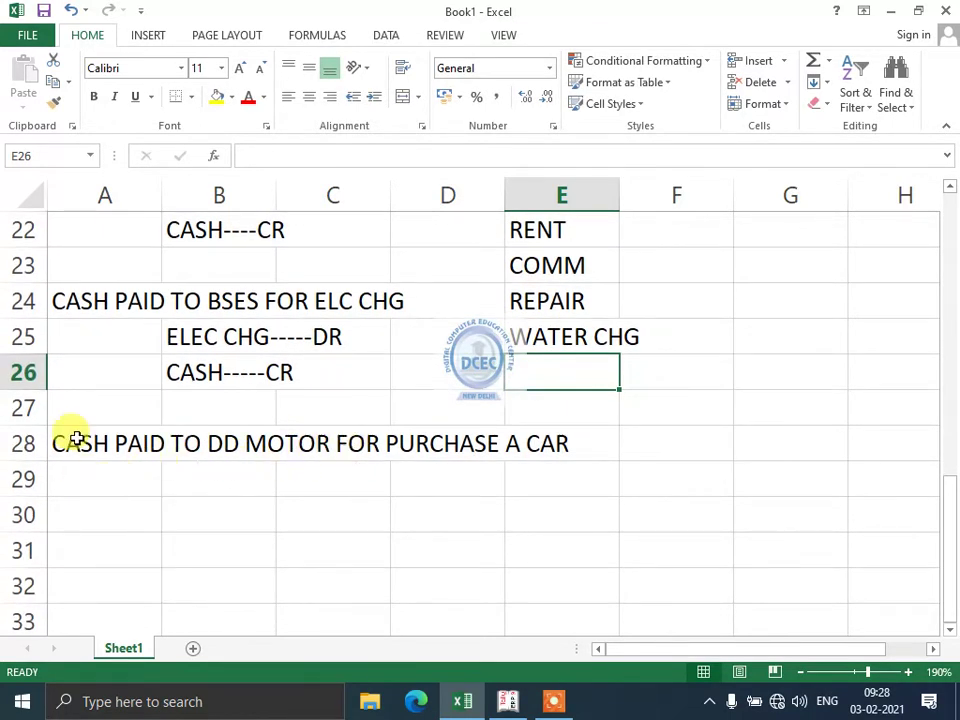
{"action": "left_click_drag", "start_coordinate": [75, 437], "coordinate": [510, 441]}
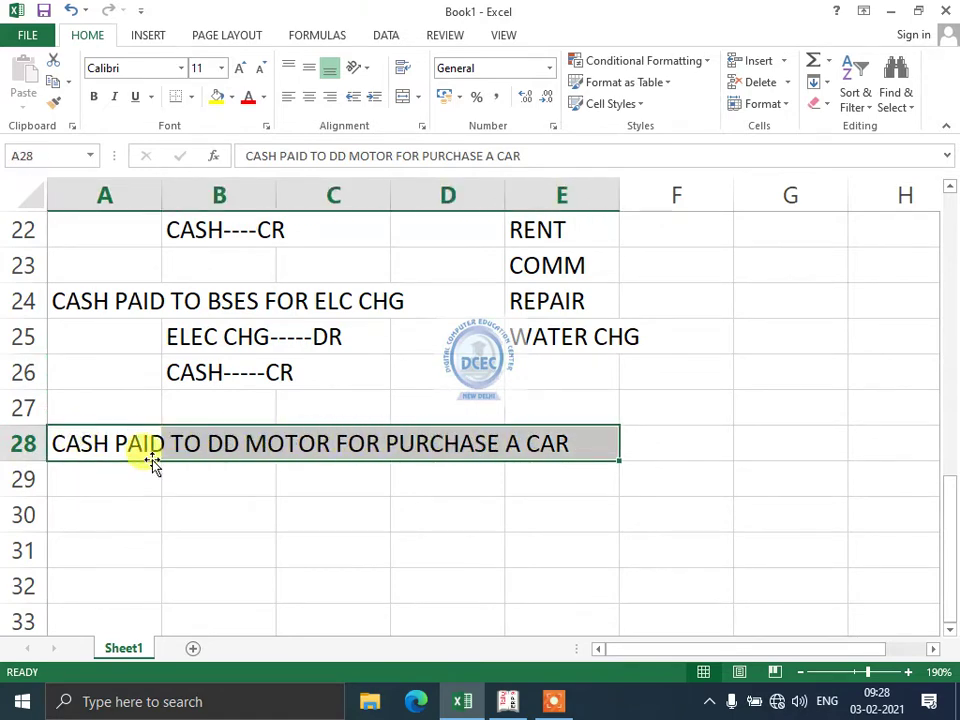
{"action": "left_click", "coordinate": [247, 441]}
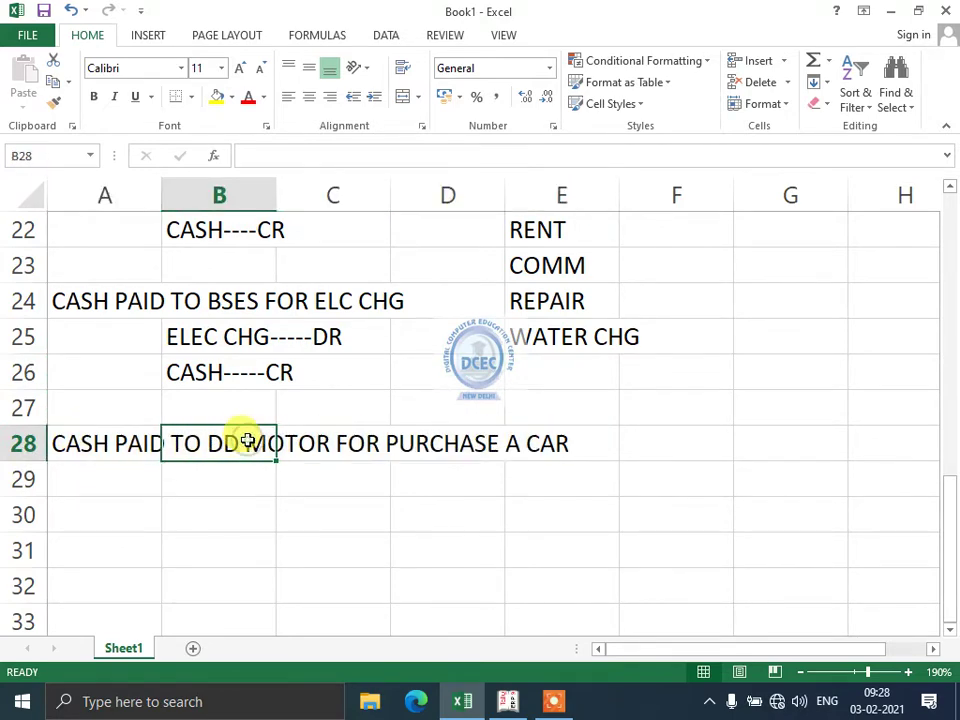
{"action": "left_click", "coordinate": [437, 443]}
{"action": "left_click", "coordinate": [553, 441]}
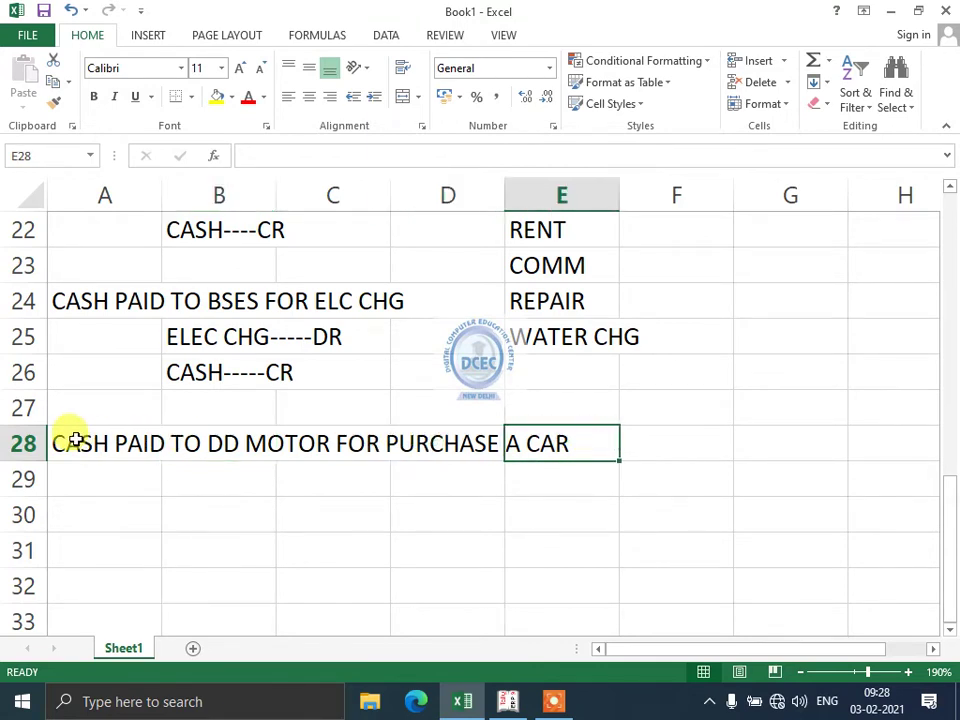
{"action": "left_click", "coordinate": [75, 440]}
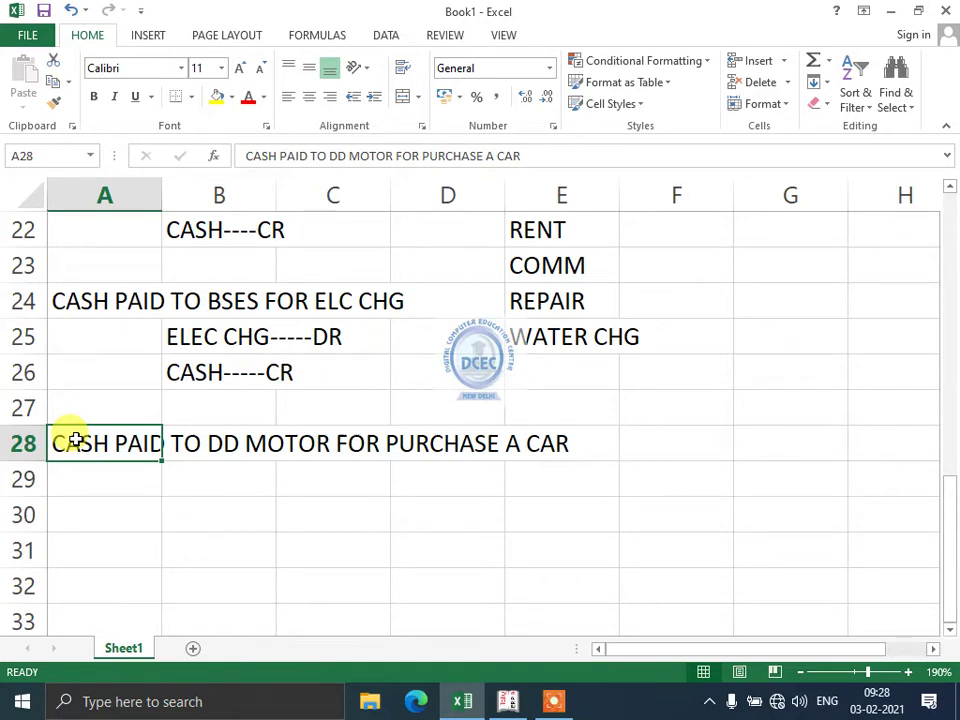
{"action": "key", "text": "Right"}
{"action": "key", "text": "Right"}
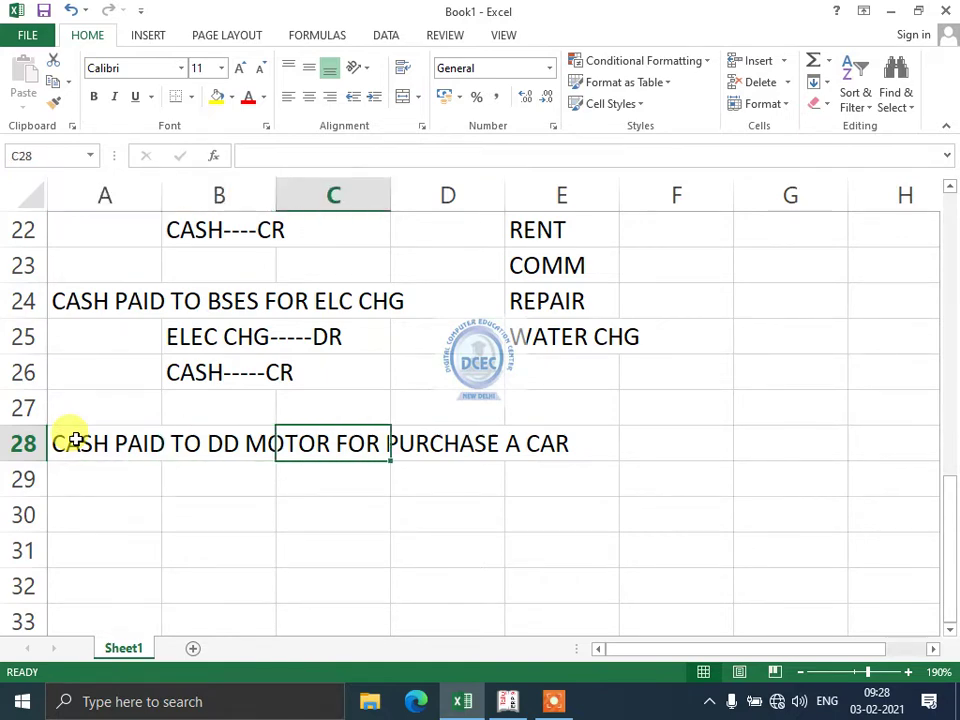
{"action": "key", "text": "Down"}
{"action": "key", "text": "Down"}
{"action": "key", "text": "Left"}
{"action": "type", "text": "CAR"}
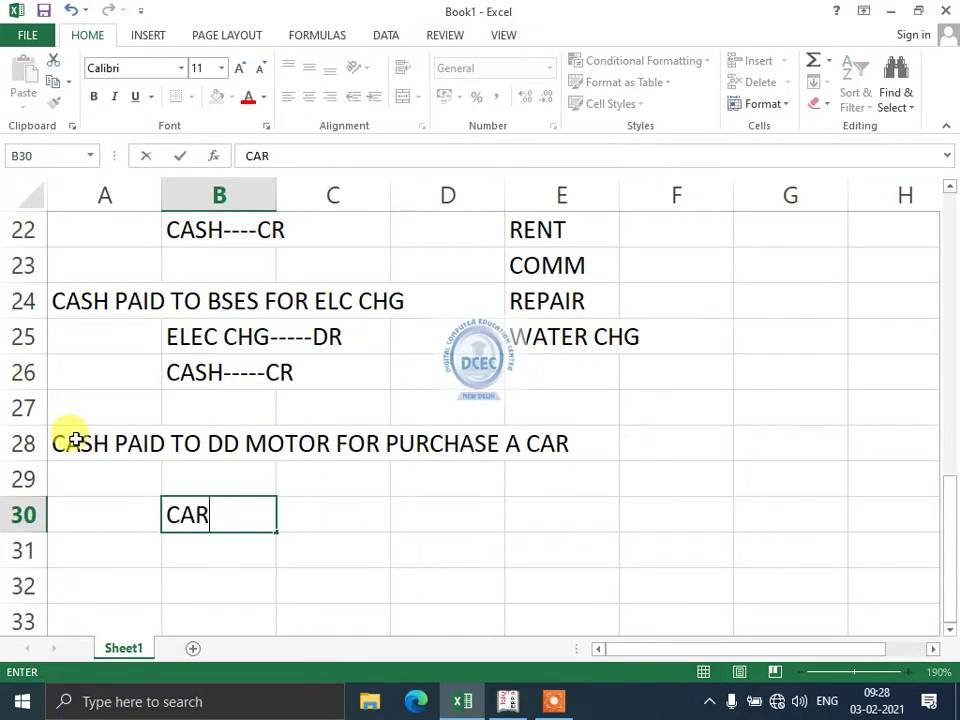
{"action": "type", "text": "----DR"}
{"action": "key", "text": "Tab"}
{"action": "key", "text": "Return"}
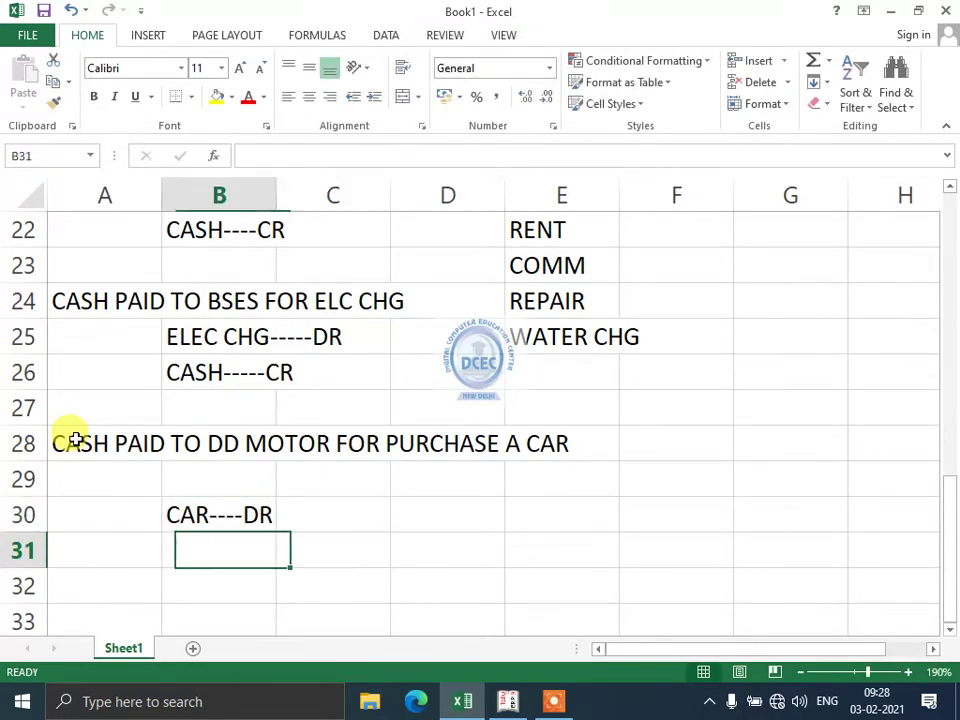
Enter CASH----CR in cell B31 as the credit line of the car purchase payment.
{"action": "type", "text": "Csh"}
{"action": "key", "text": "BackSpace"}
{"action": "key", "text": "BackSpace"}
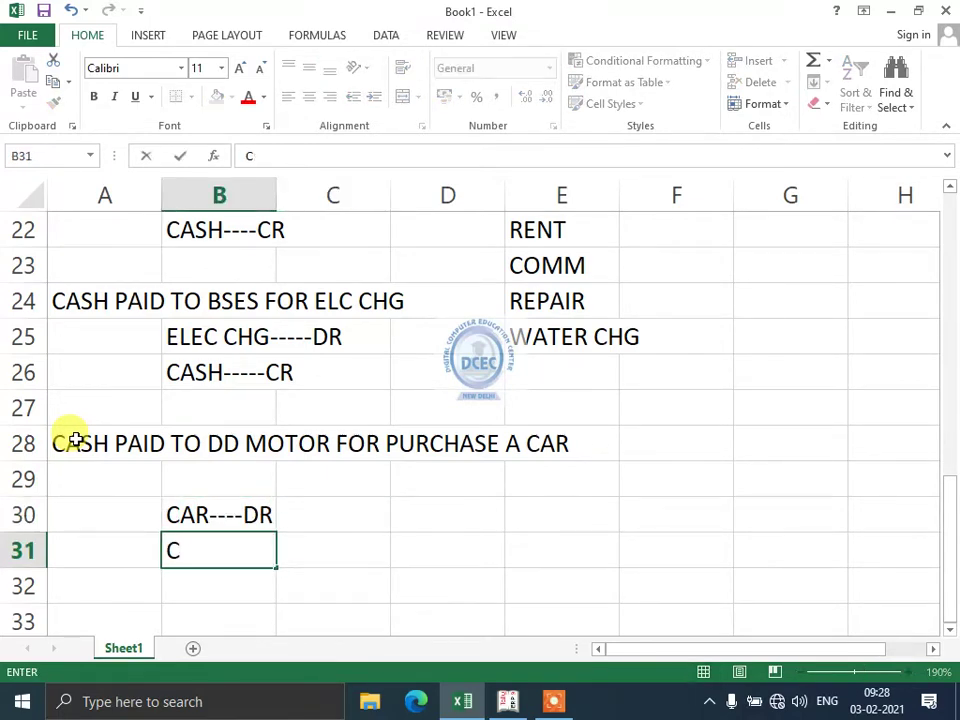
{"action": "type", "text": "ASH----"}
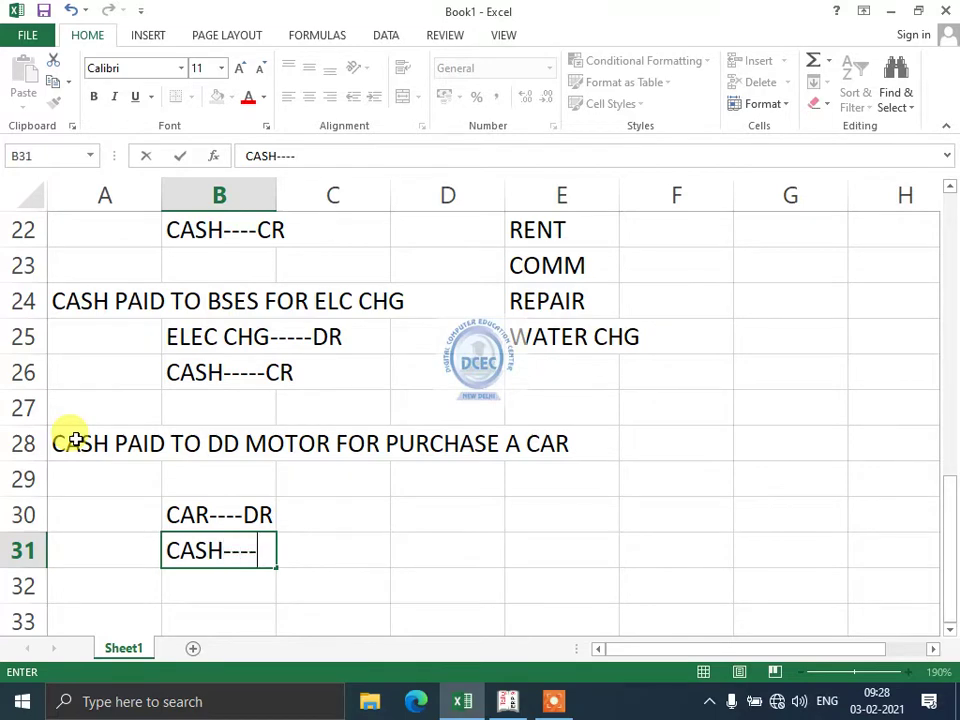
{"action": "type", "text": "CR"}
{"action": "key", "text": "Return"}
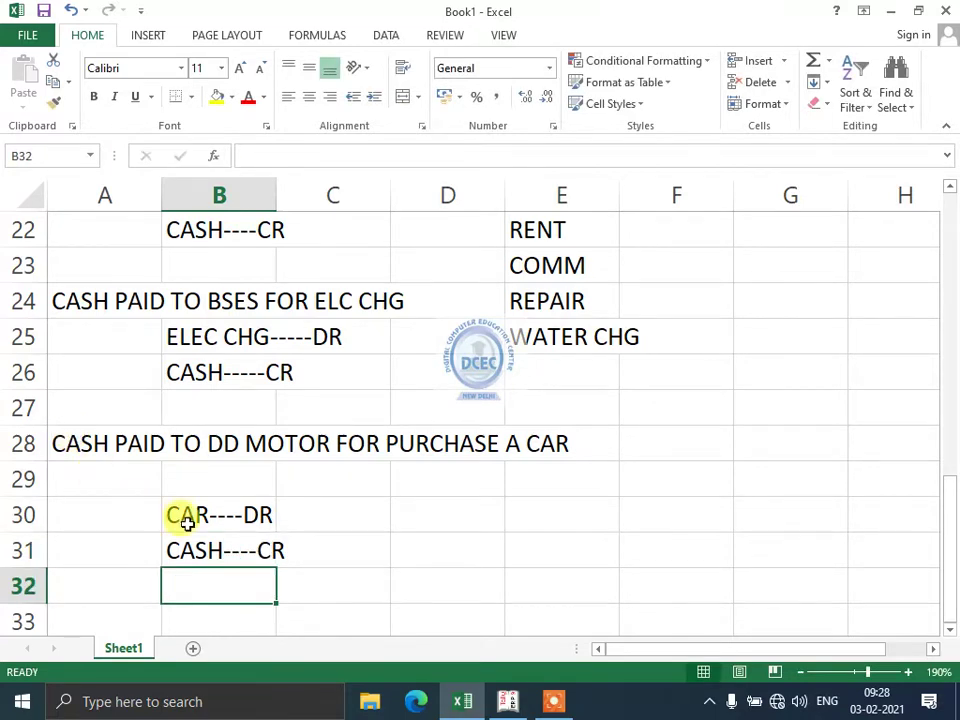
Review the notes from the PAYMENT F5 heading and the general debit and credit rule down through the example entries.
{"action": "left_click_drag", "start_coordinate": [193, 512], "coordinate": [231, 538]}
{"action": "scroll", "coordinate": [231, 538], "scroll_direction": "up", "scroll_amount": 7}
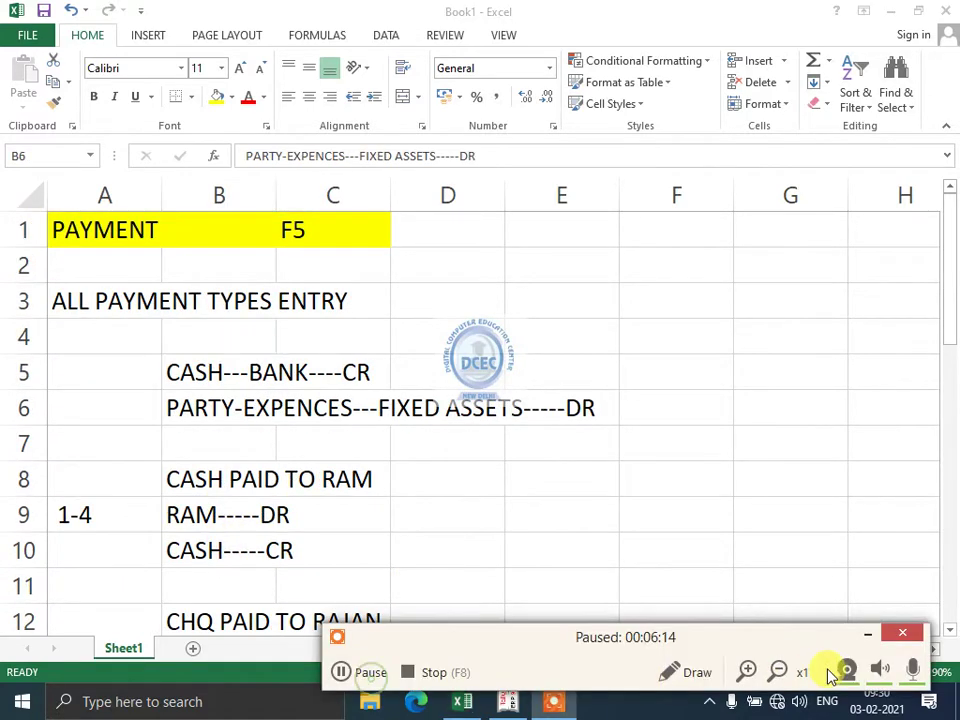
{"action": "left_click", "coordinate": [864, 634]}
{"action": "left_click", "coordinate": [159, 351]}
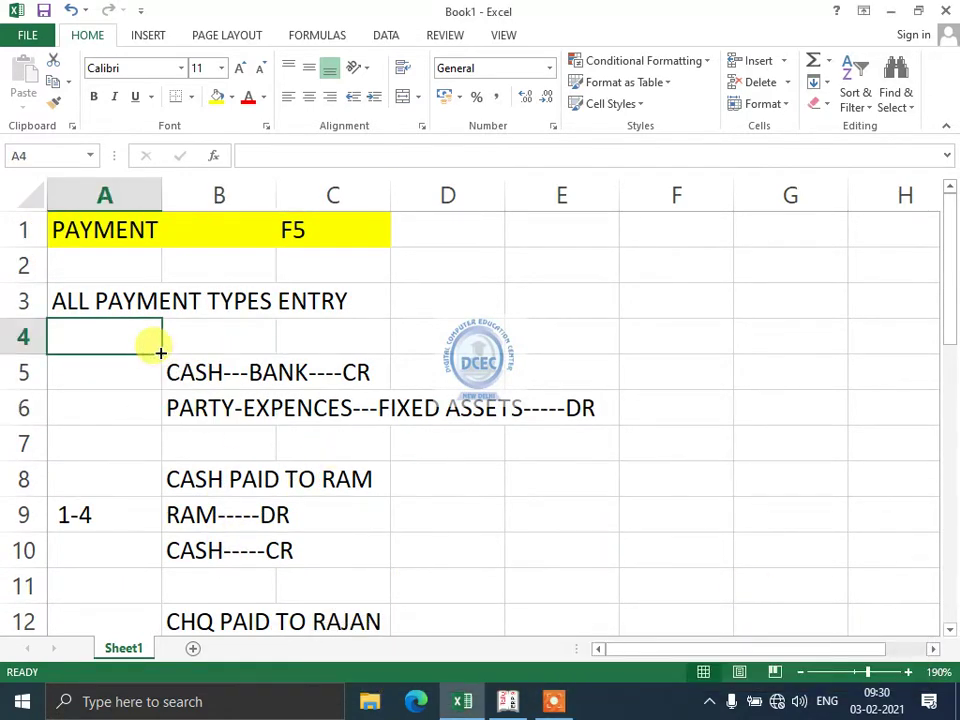
{"action": "left_click_drag", "start_coordinate": [84, 226], "coordinate": [388, 525]}
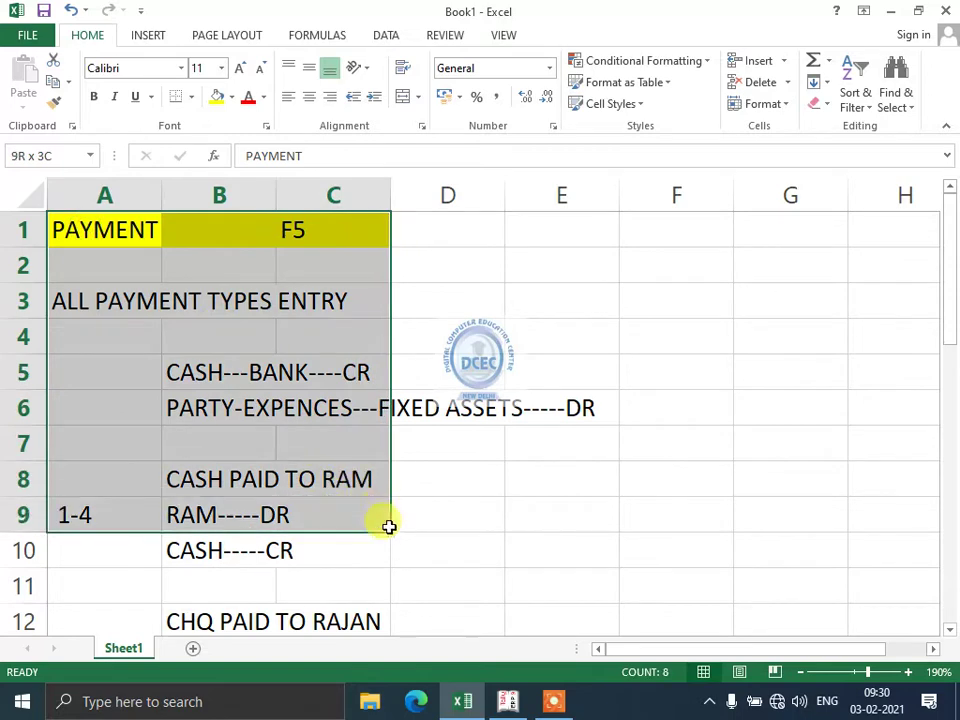
{"action": "left_click", "coordinate": [246, 385]}
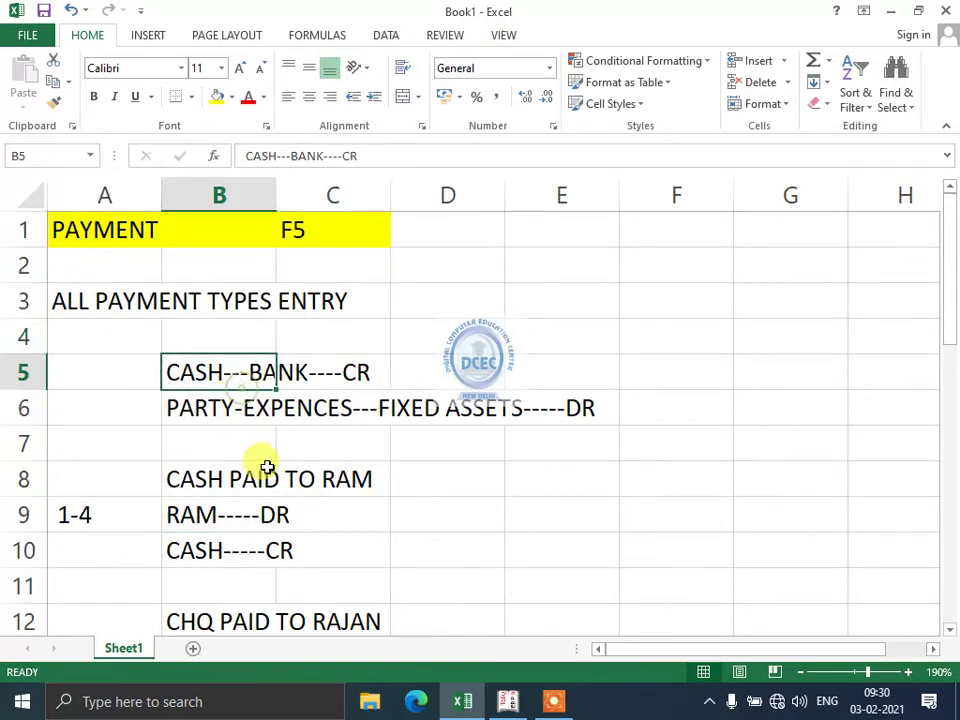
{"action": "left_click", "coordinate": [224, 414]}
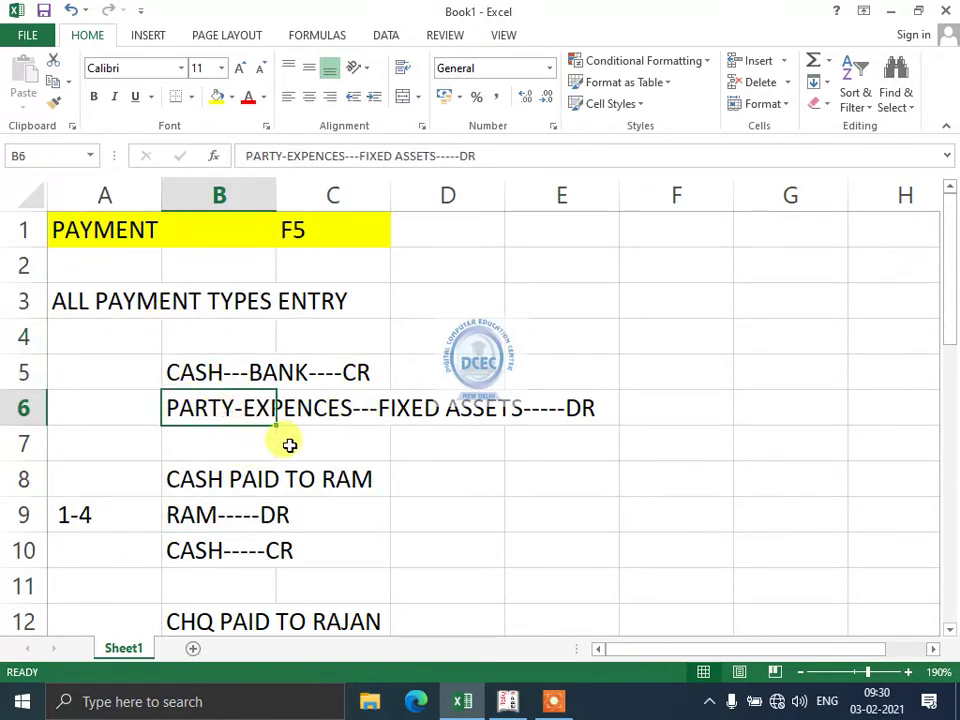
{"action": "scroll", "coordinate": [287, 444], "scroll_direction": "down", "scroll_amount": 2}
{"action": "scroll", "coordinate": [287, 444], "scroll_direction": "down", "scroll_amount": 5}
{"action": "scroll", "coordinate": [379, 583], "scroll_direction": "up", "scroll_amount": 7}
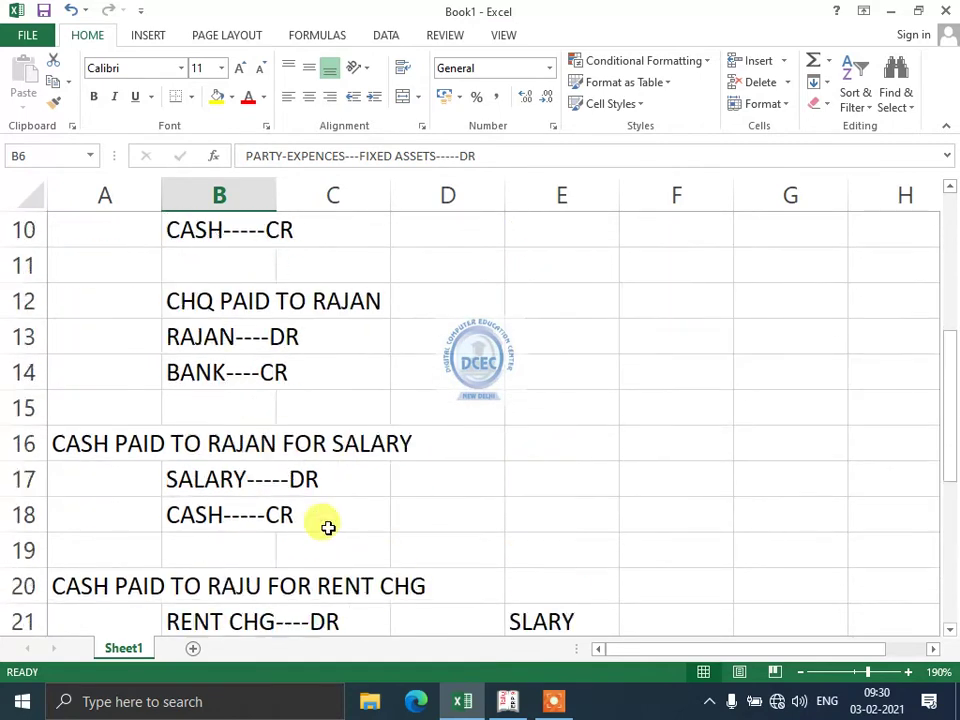
Switch to Tally.ERP 9 and set the payment voucher date to 1-Apr-2020.
{"action": "left_click", "coordinate": [508, 701]}
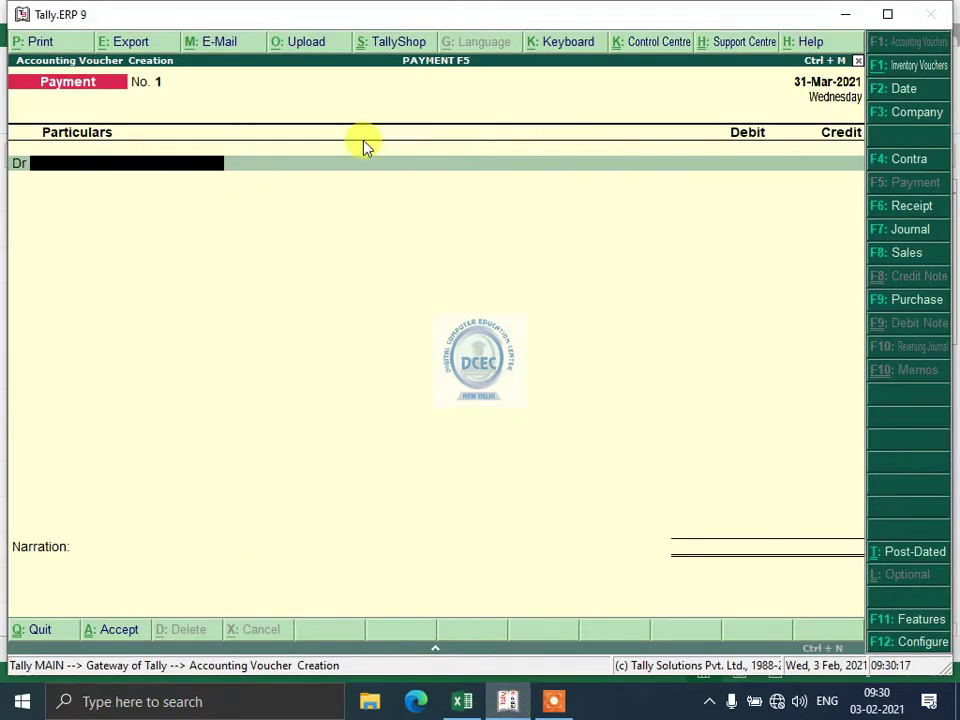
{"action": "key", "text": "F2"}
{"action": "type", "text": "1"}
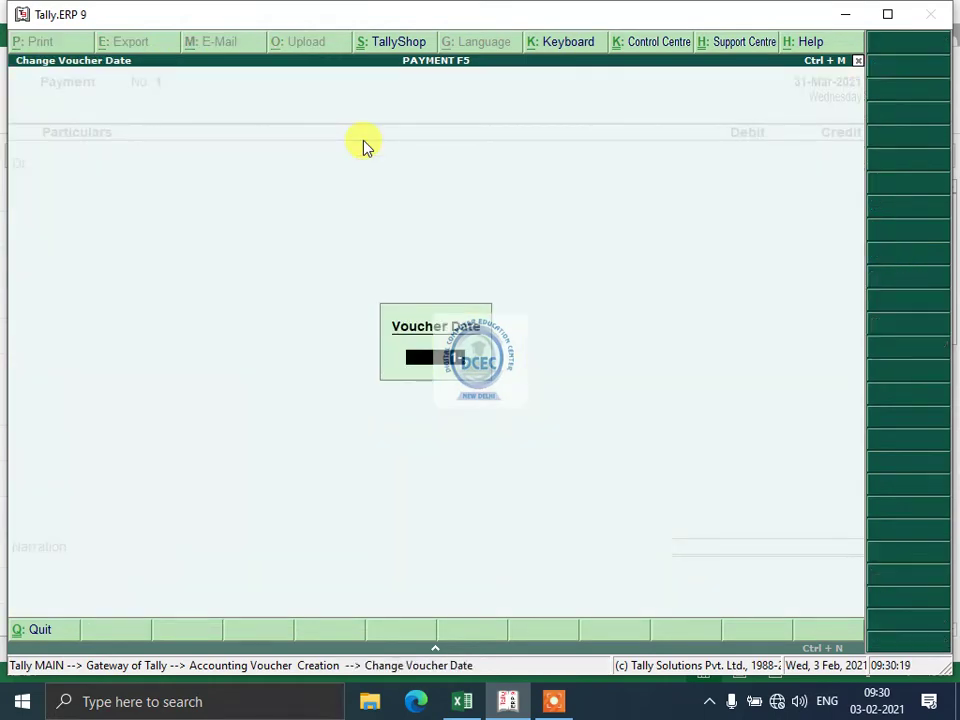
{"action": "key", "text": "Return"}
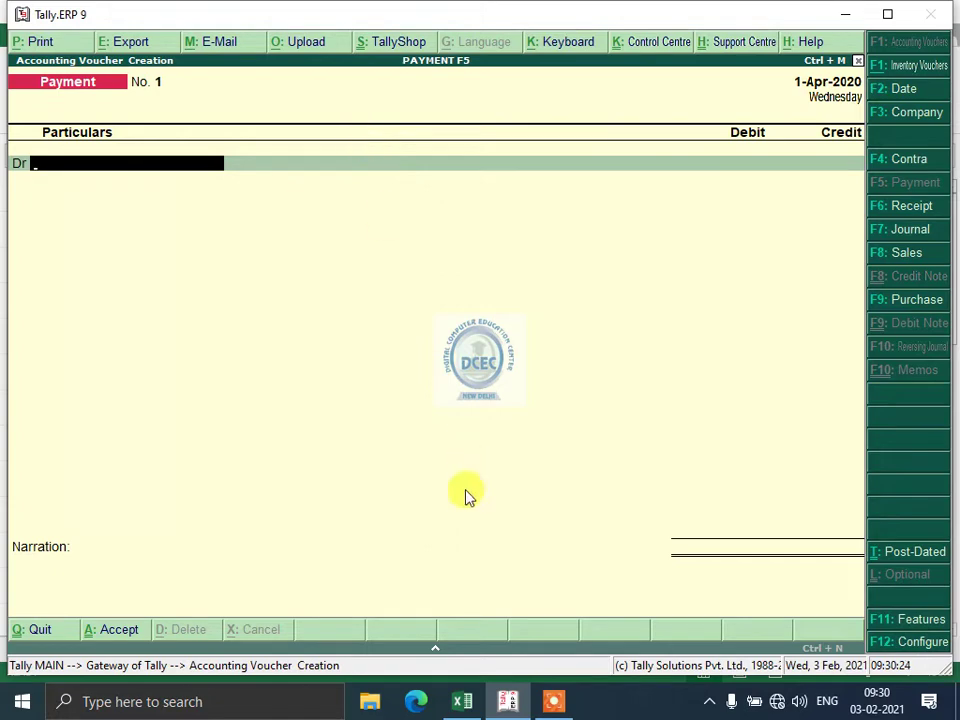
{"action": "left_click", "coordinate": [550, 700]}
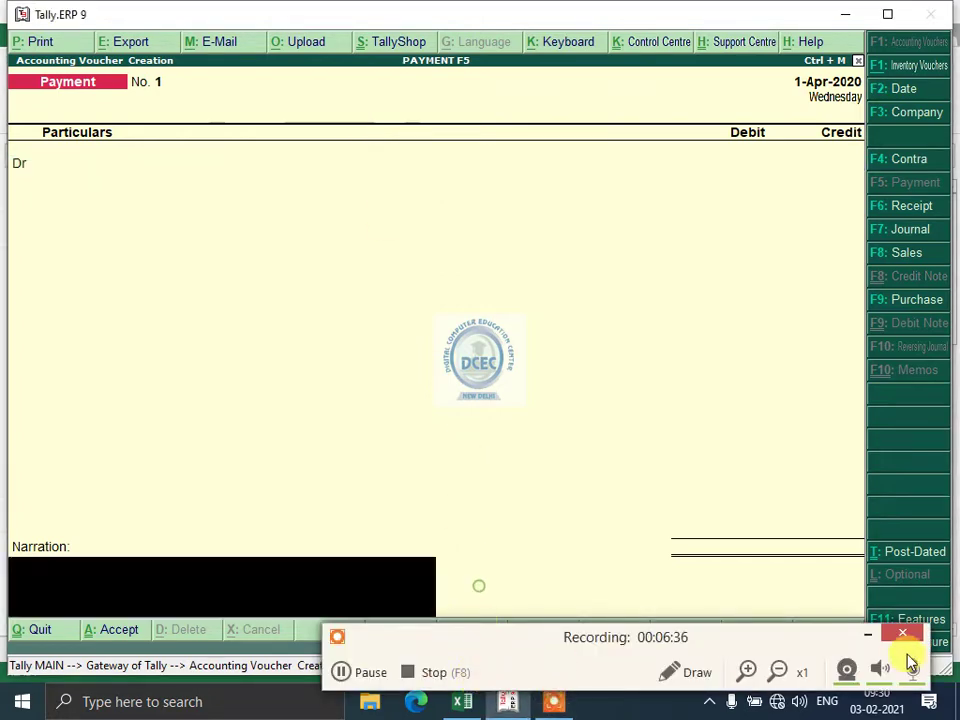
{"action": "left_click", "coordinate": [867, 635]}
Switch to Excel and check the debit and credit lines of the first cash payment to a party in B8 to B10.
{"action": "left_click", "coordinate": [459, 701]}
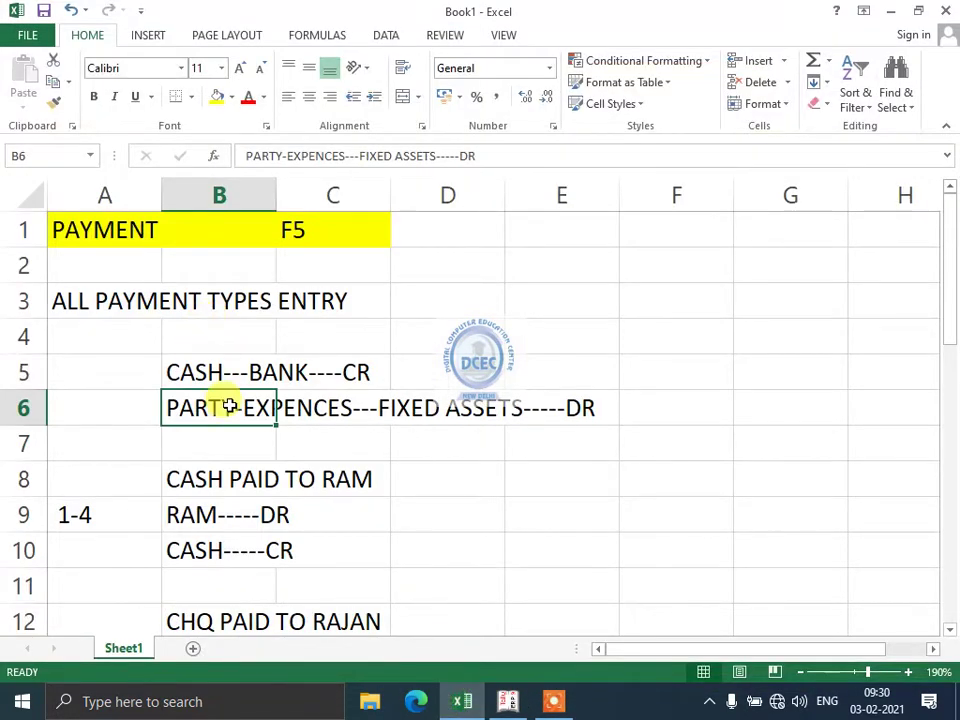
{"action": "left_click", "coordinate": [194, 477]}
{"action": "key", "text": "Right"}
{"action": "left_click", "coordinate": [210, 510]}
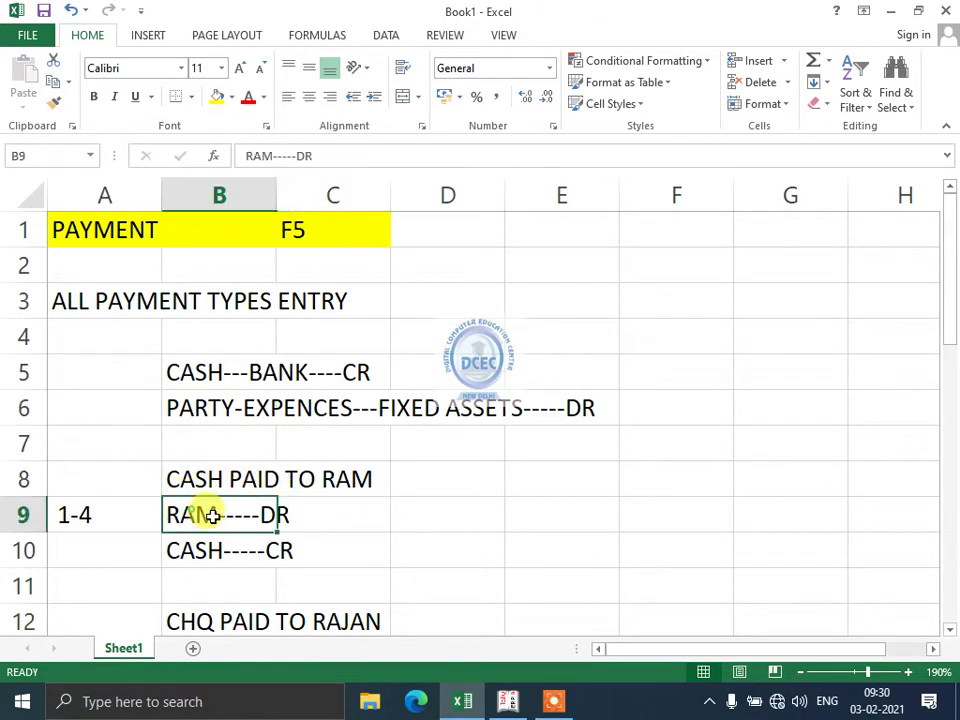
{"action": "left_click", "coordinate": [188, 551]}
{"action": "left_click", "coordinate": [230, 518]}
{"action": "left_click_drag", "start_coordinate": [236, 525], "coordinate": [279, 560]}
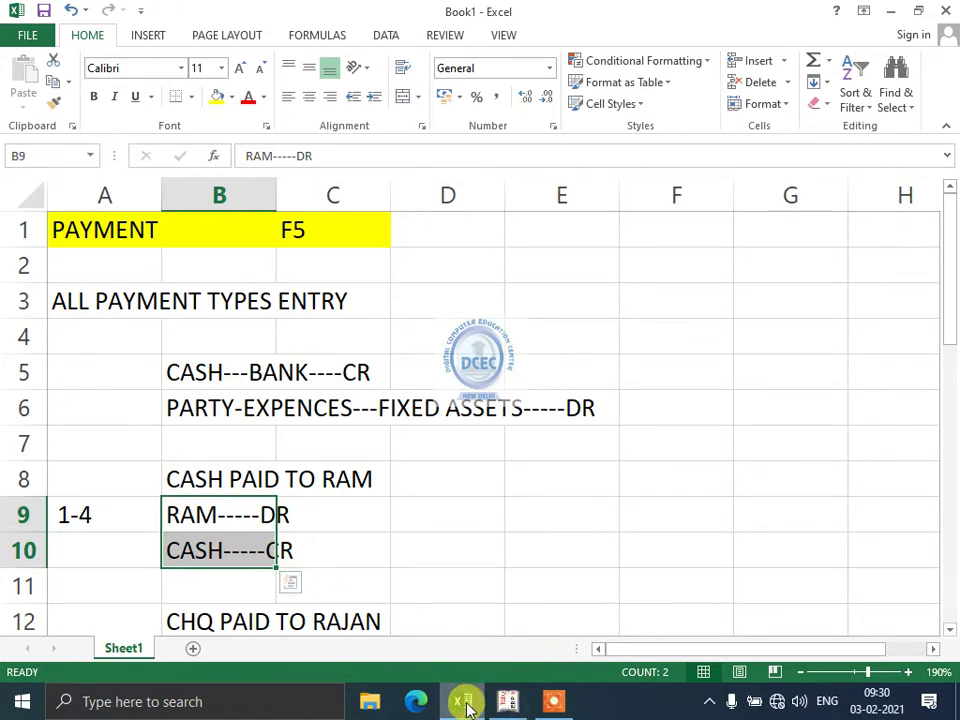
Switch to Tally.ERP 9, start a new ledger from the voucher's debit line and enter the party's name, leaving the alias blank.
{"action": "left_click", "coordinate": [503, 702]}
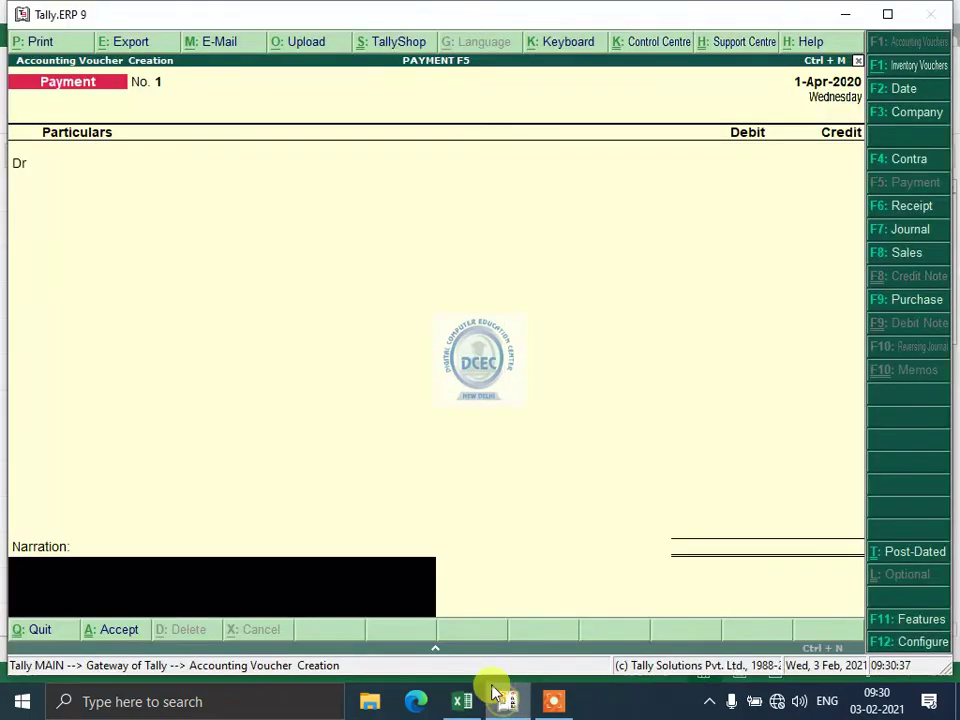
{"action": "left_click", "coordinate": [25, 162]}
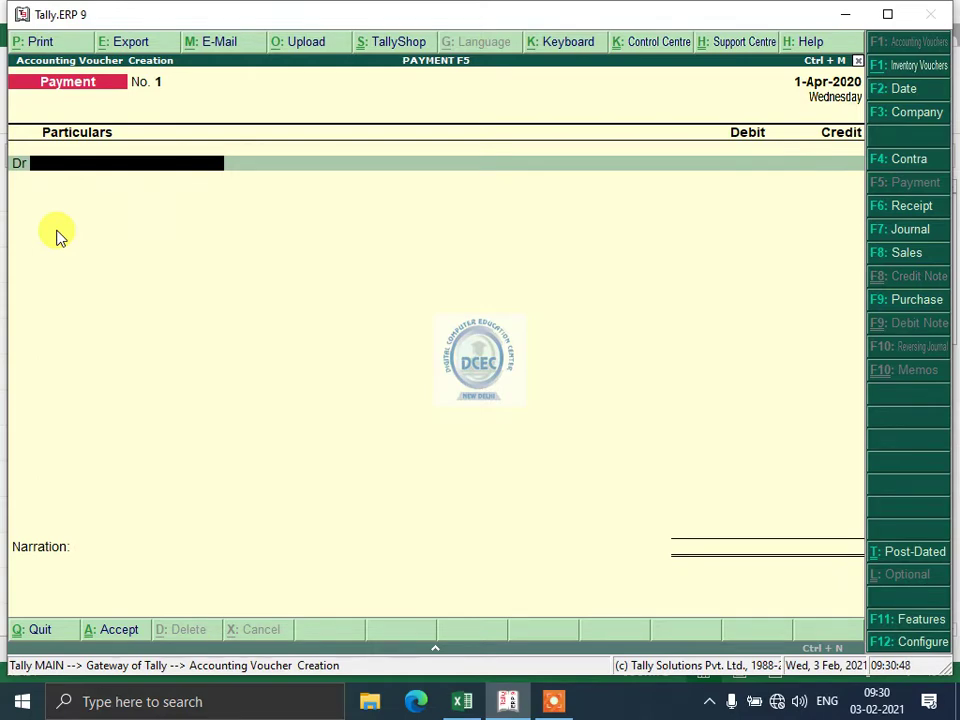
{"action": "key", "text": "alt+c"}
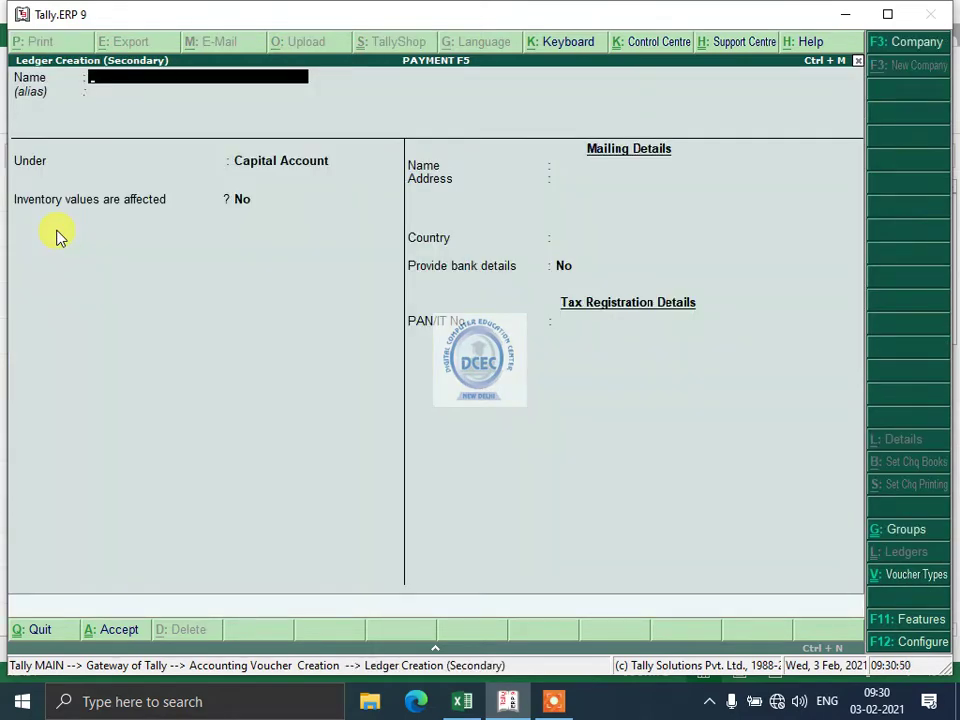
{"action": "type", "text": "RAM"}
{"action": "key", "text": "Return"}
{"action": "key", "text": "Return"}
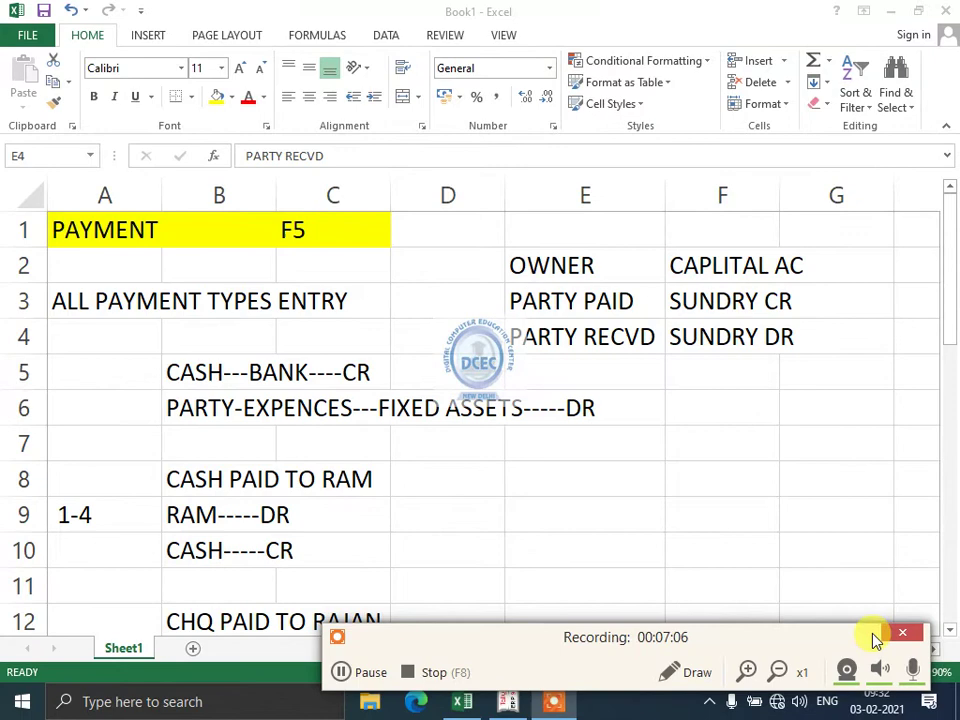
Switch to Excel and check the ledger groups noted for the owner, party paid and party received in E2 to F4.
{"action": "left_click", "coordinate": [872, 634]}
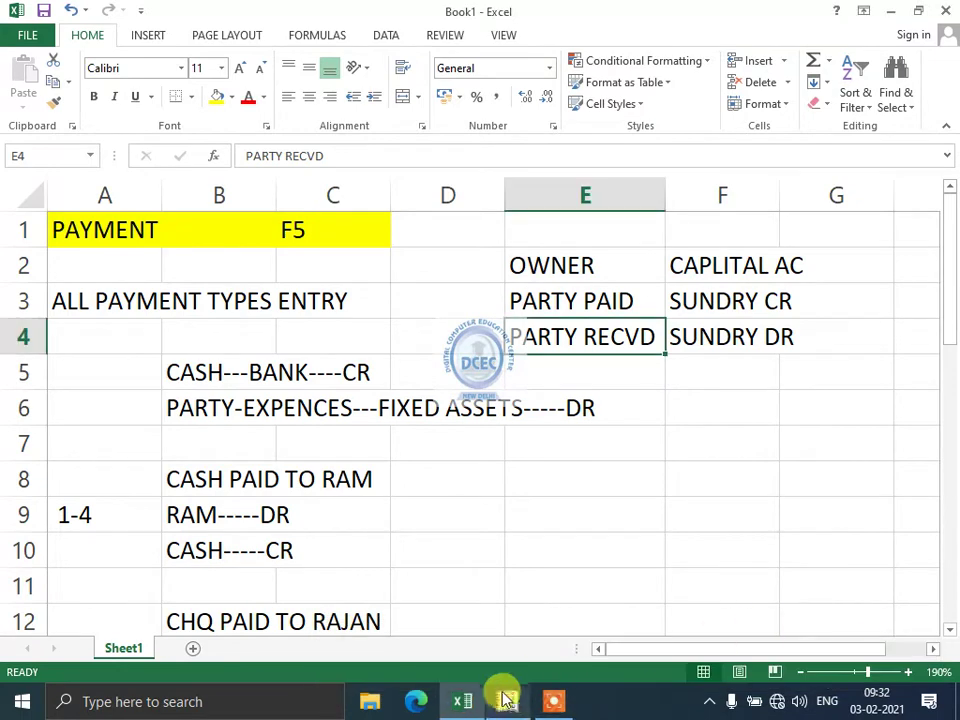
{"action": "left_click", "coordinate": [510, 706]}
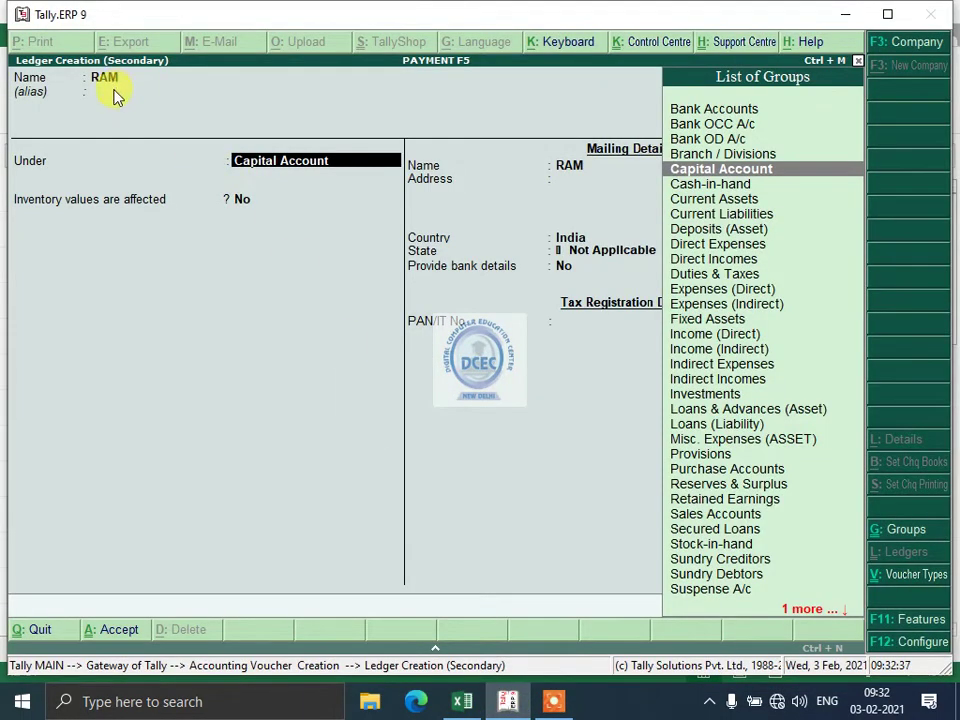
{"action": "left_click", "coordinate": [464, 700]}
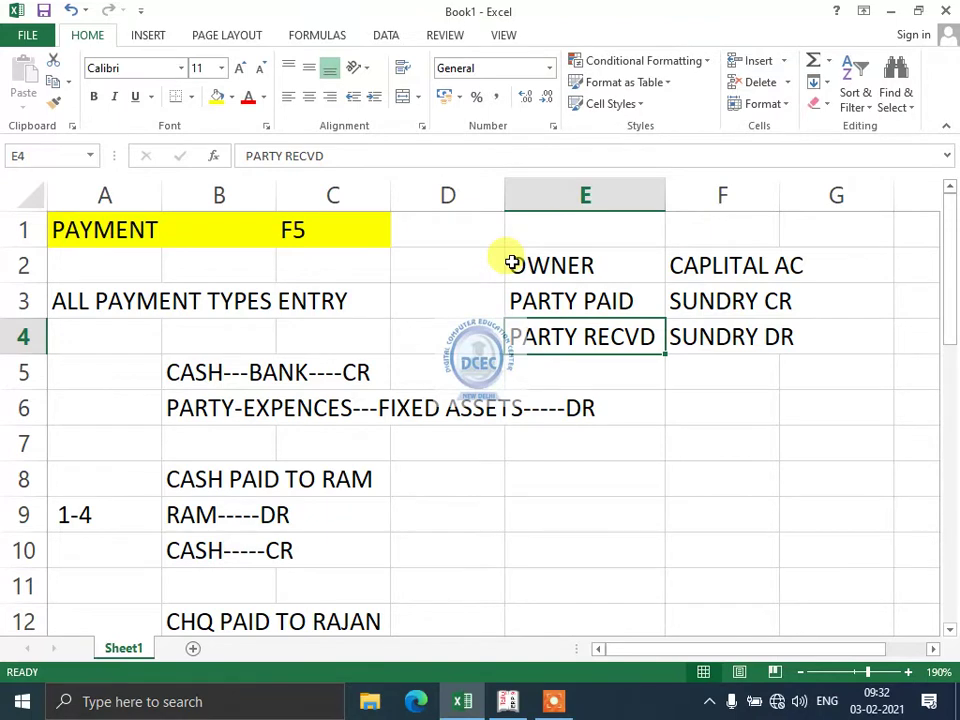
{"action": "left_click_drag", "start_coordinate": [531, 260], "coordinate": [688, 262]}
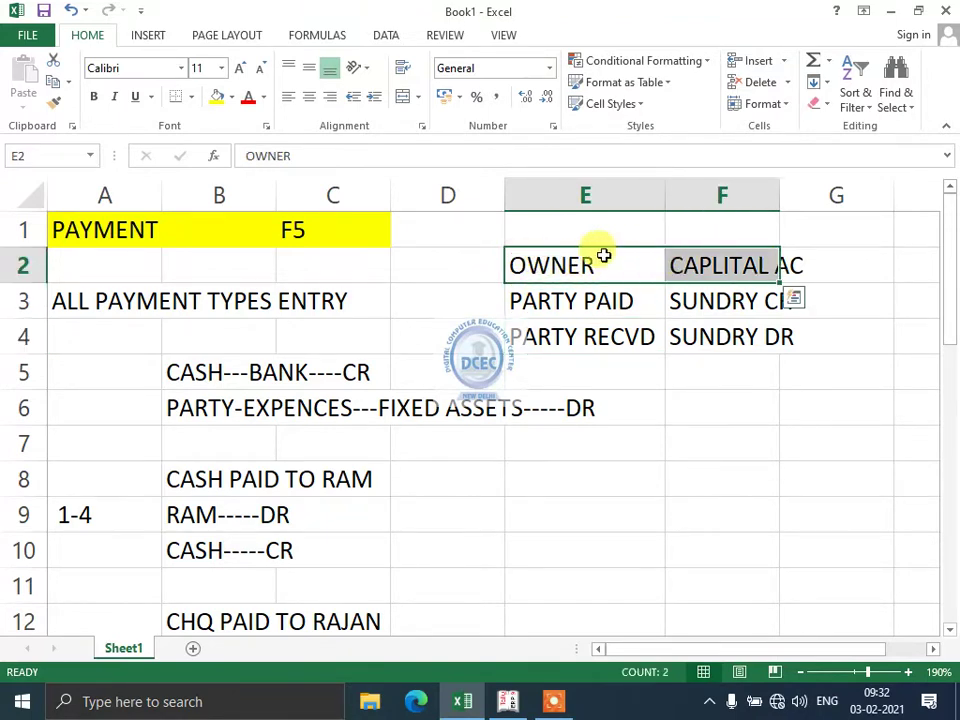
{"action": "left_click", "coordinate": [540, 257]}
{"action": "left_click", "coordinate": [710, 257]}
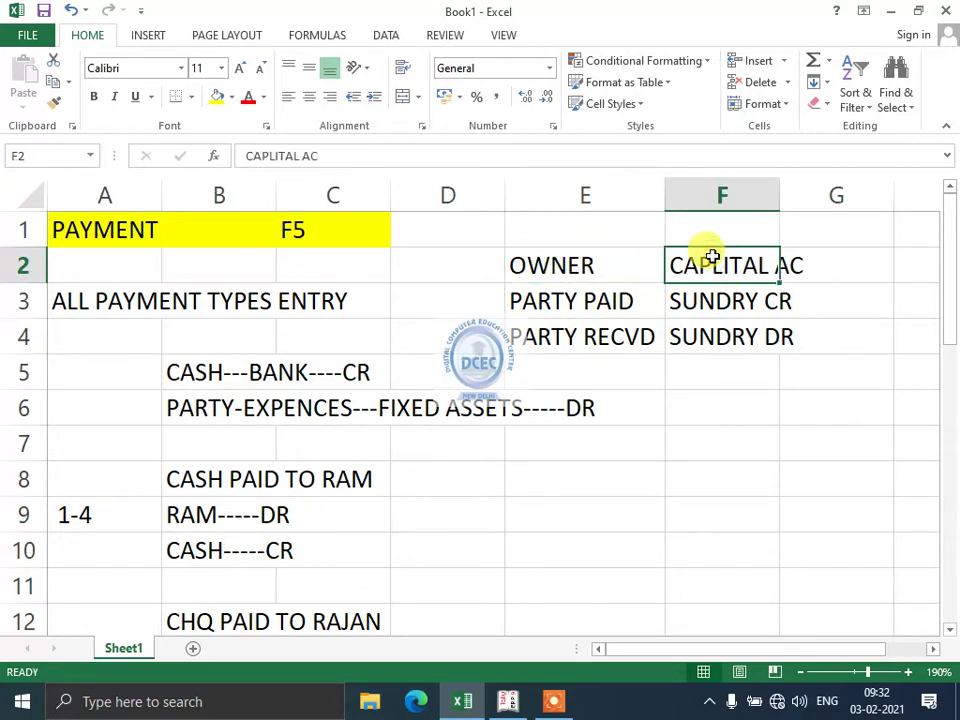
{"action": "left_click", "coordinate": [548, 302]}
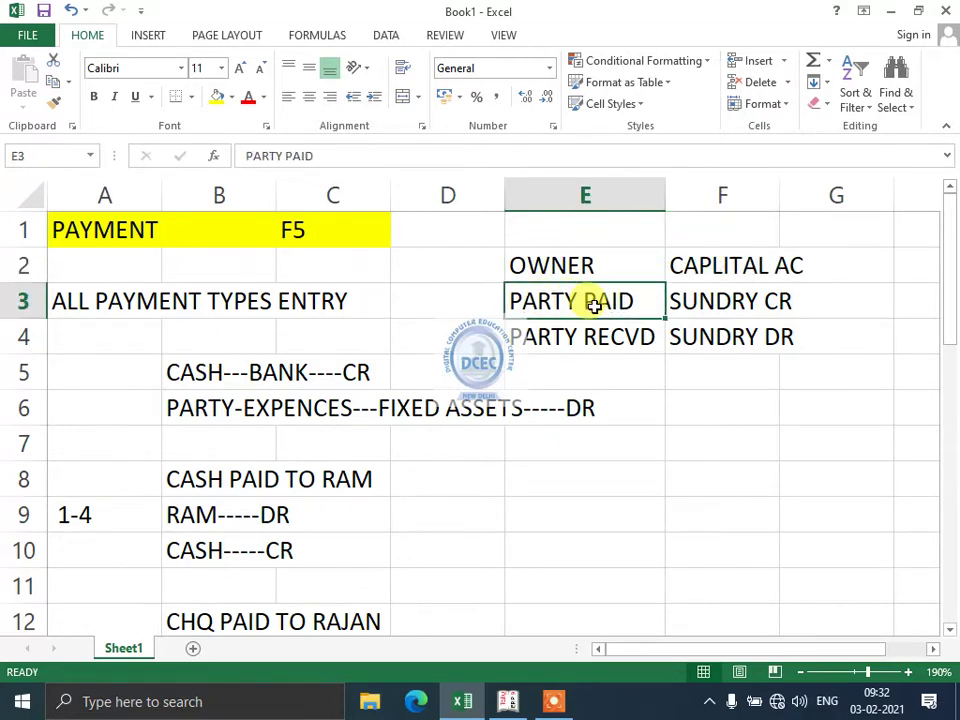
{"action": "left_click", "coordinate": [681, 302]}
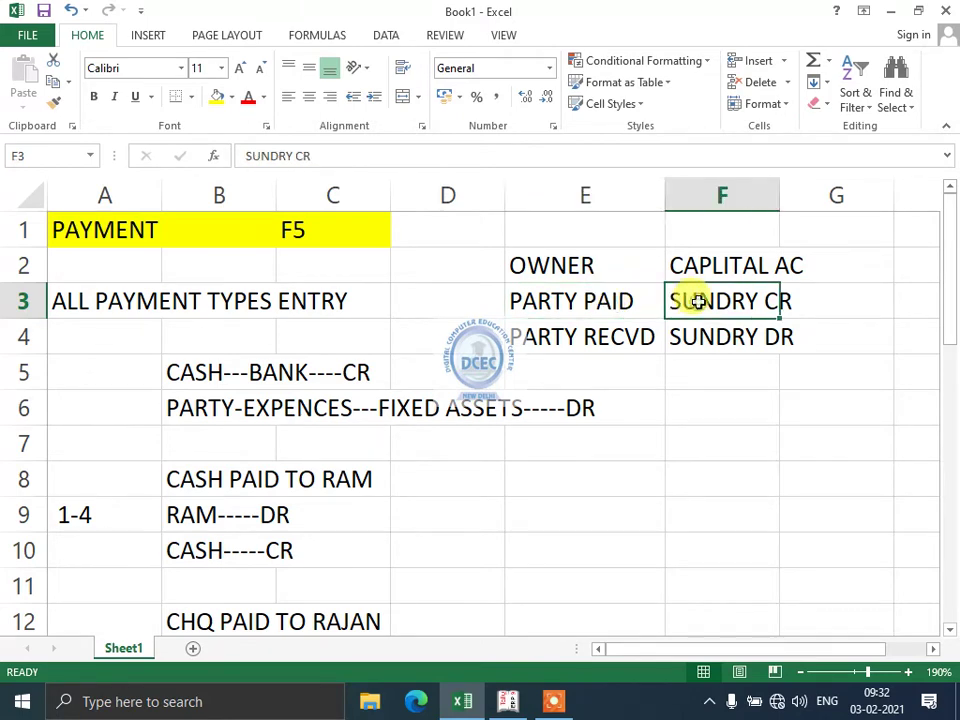
{"action": "left_click", "coordinate": [531, 338]}
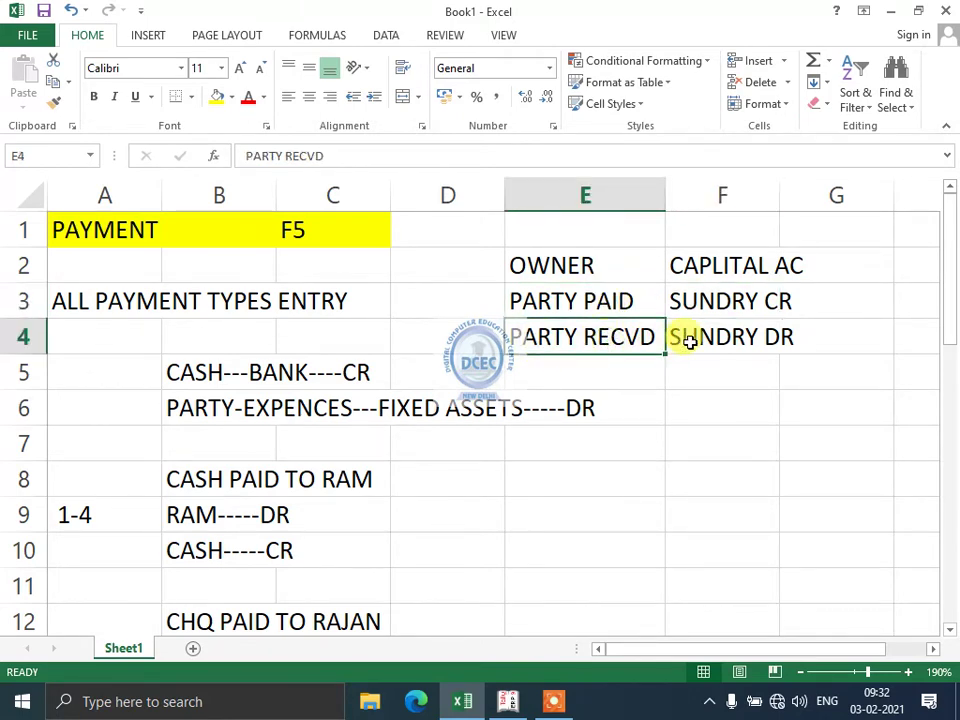
Switch to Tally.ERP 9, put the new party ledger under Sundry Creditors, keep the remaining defaults and save it.
{"action": "left_click", "coordinate": [508, 701]}
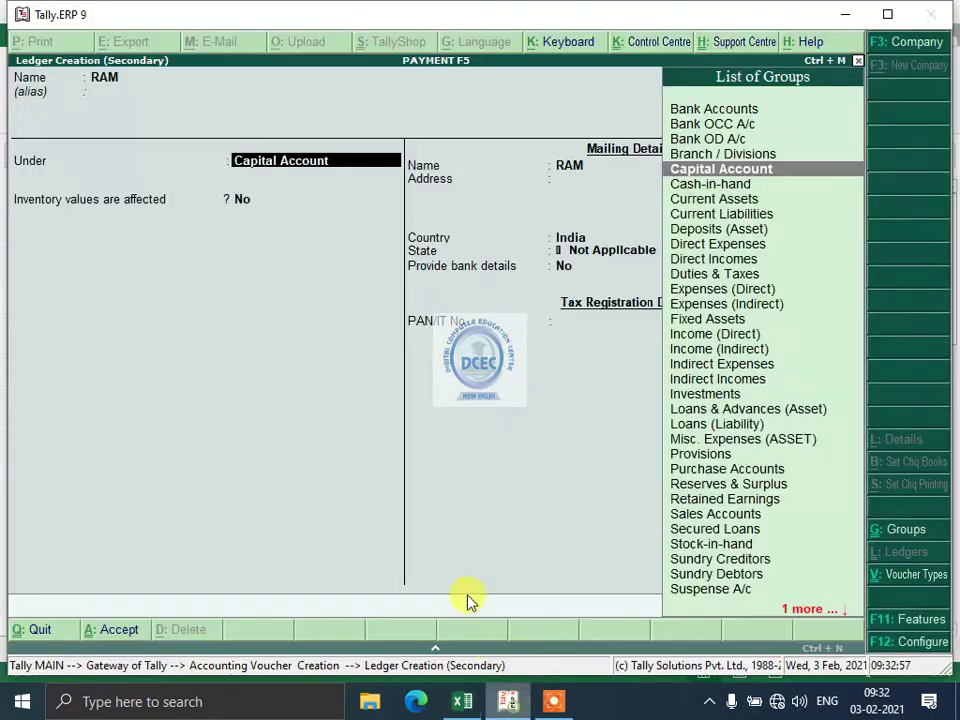
{"action": "type", "text": "S"}
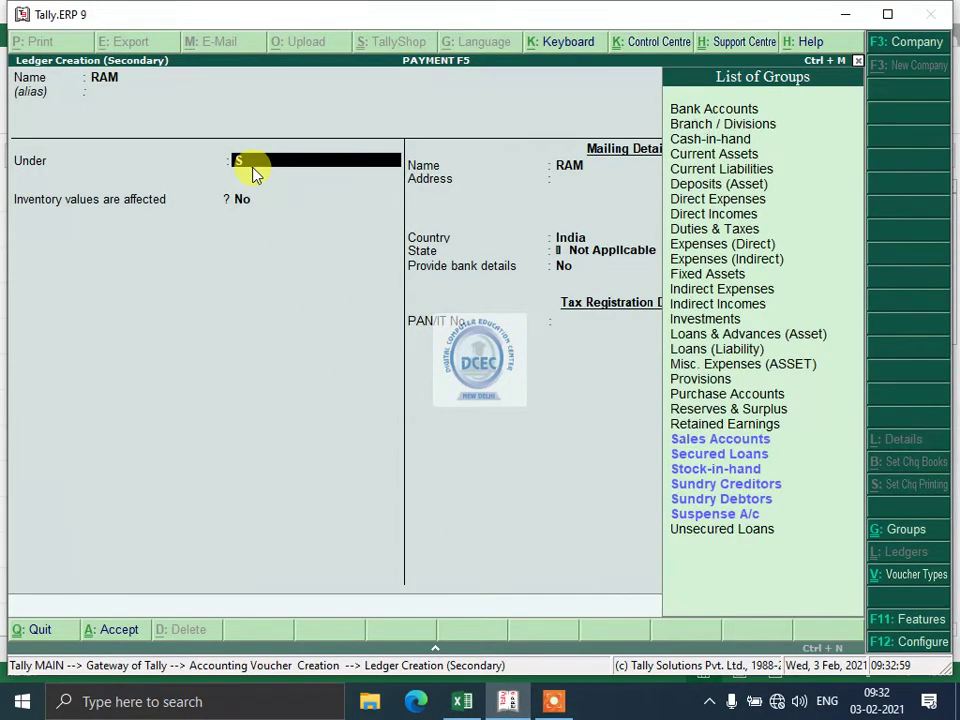
{"action": "type", "text": "u"}
{"action": "key", "text": "Return"}
{"action": "key", "text": "Return"}
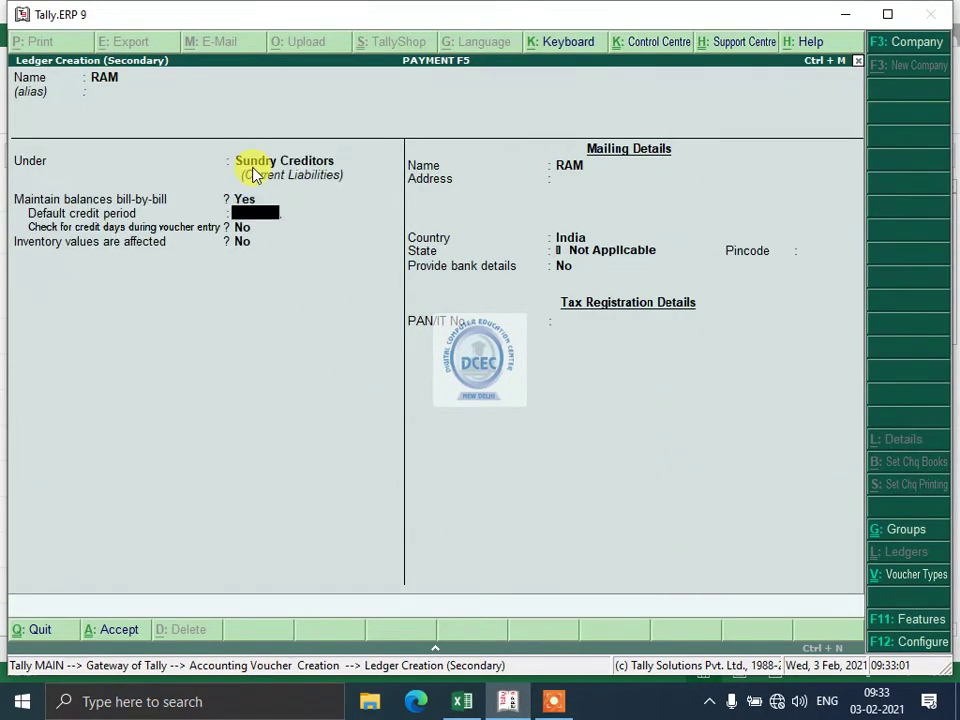
{"action": "key", "text": "Return"}
{"action": "key", "text": "Return"}
{"action": "key", "text": "Return"}
{"action": "key", "text": "Return"}
{"action": "key", "text": "Return"}
{"action": "key", "text": "Return"}
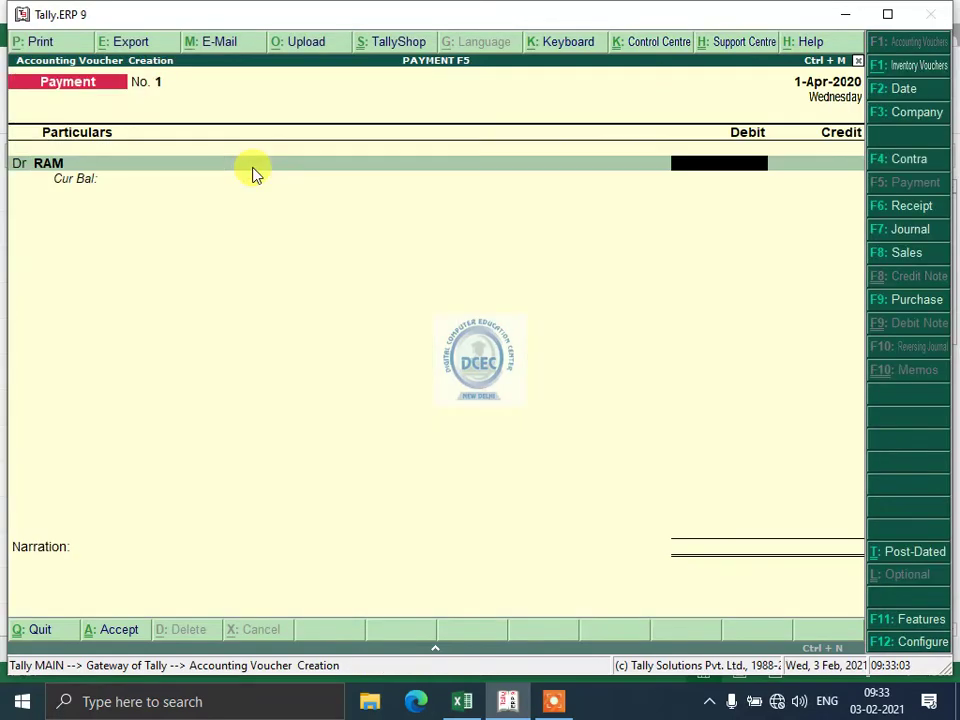
Debit the party 3,000 On Account and credit the same amount to Cash in the payment voucher.
{"action": "type", "text": "3,000"}
{"action": "key", "text": "Return"}
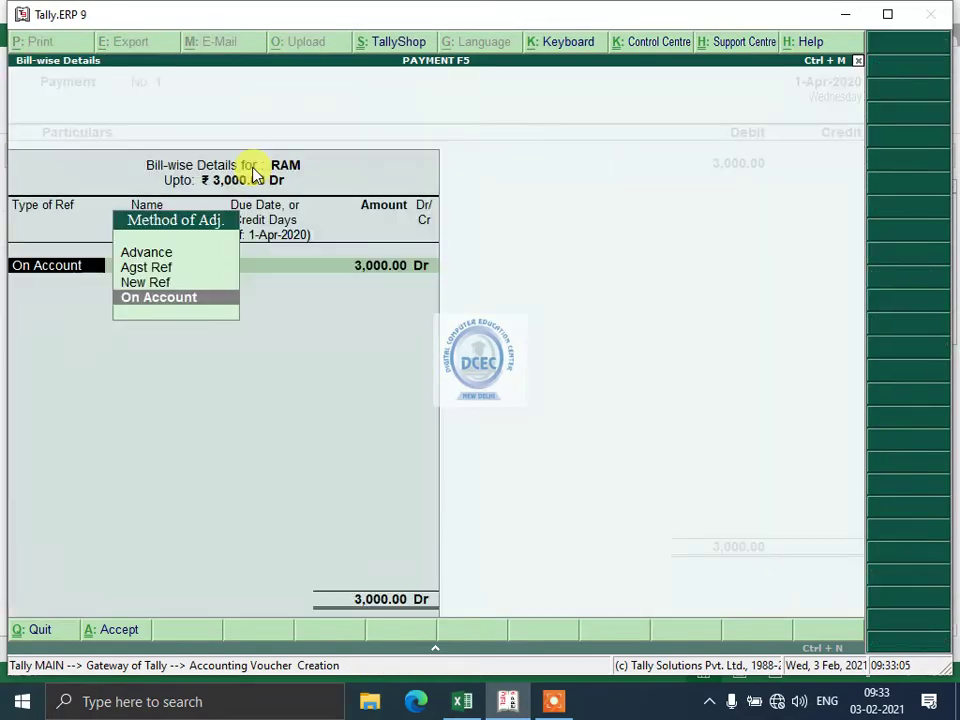
{"action": "key", "text": "Return"}
{"action": "key", "text": "Return"}
{"action": "key", "text": "Return"}
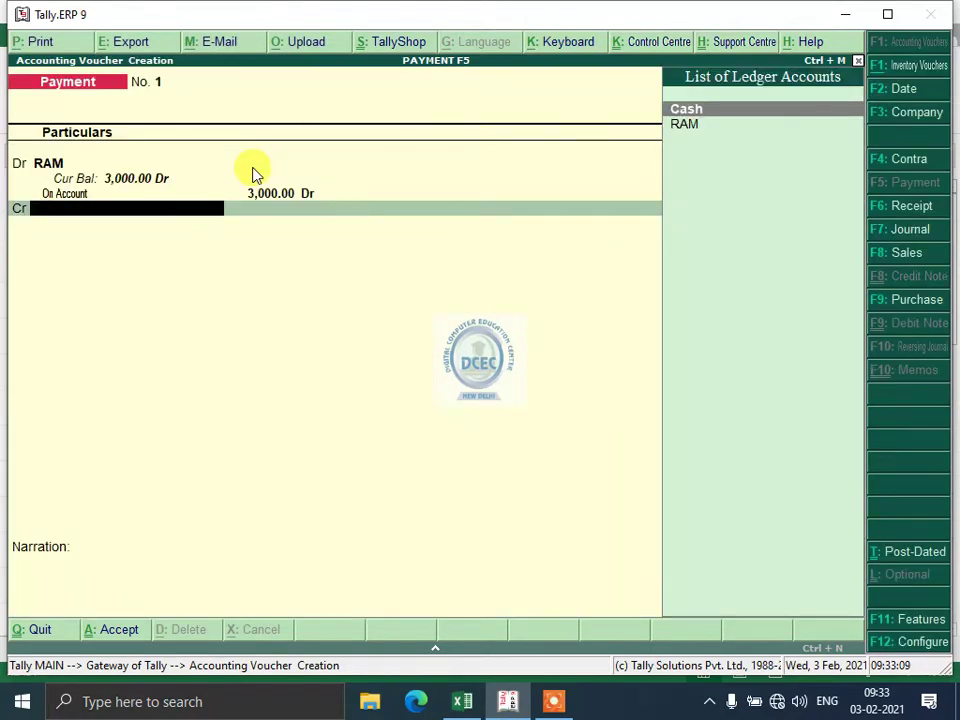
{"action": "key", "text": "Return"}
{"action": "key", "text": "Return"}
{"action": "key", "text": "Return"}
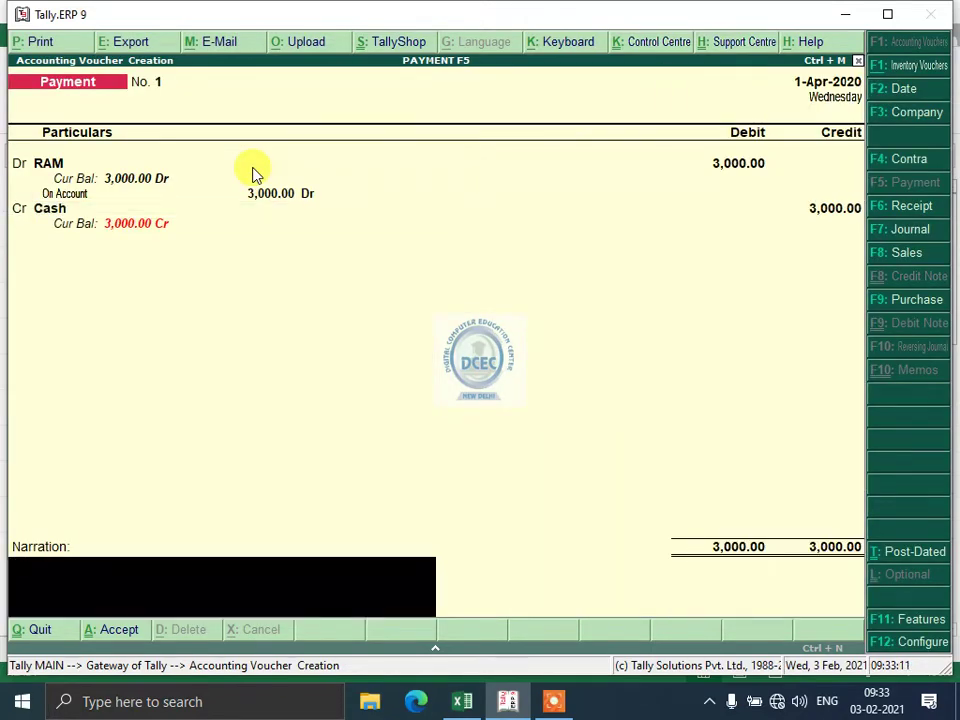
Enter a narration stating that cash was paid to the party, and save the payment voucher.
{"action": "type", "text": "CASH"}
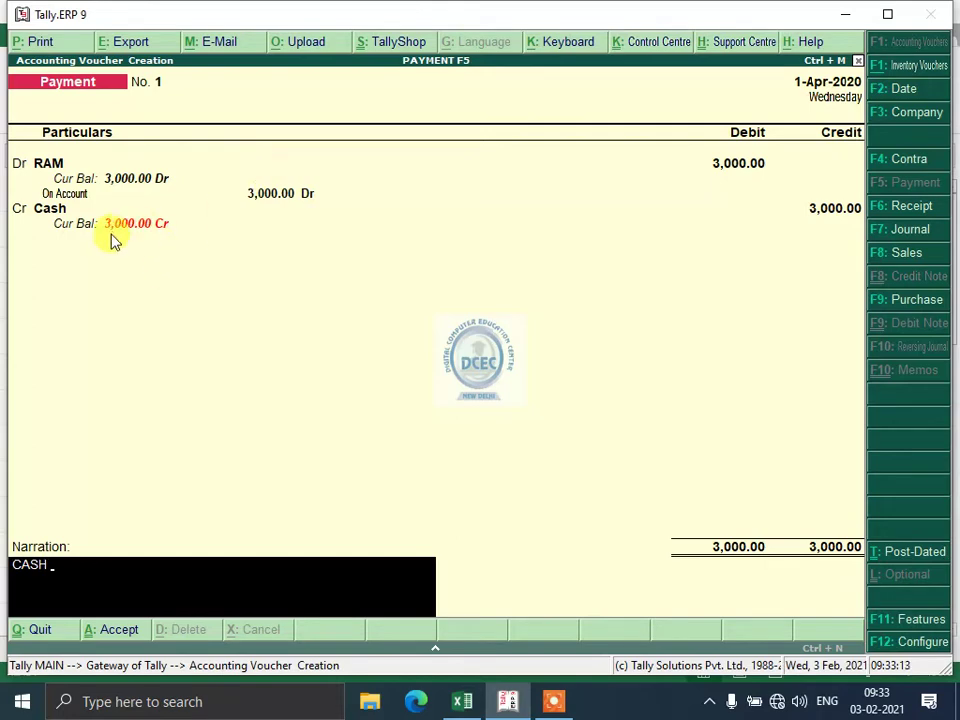
{"action": "type", "text": " APID TO"}
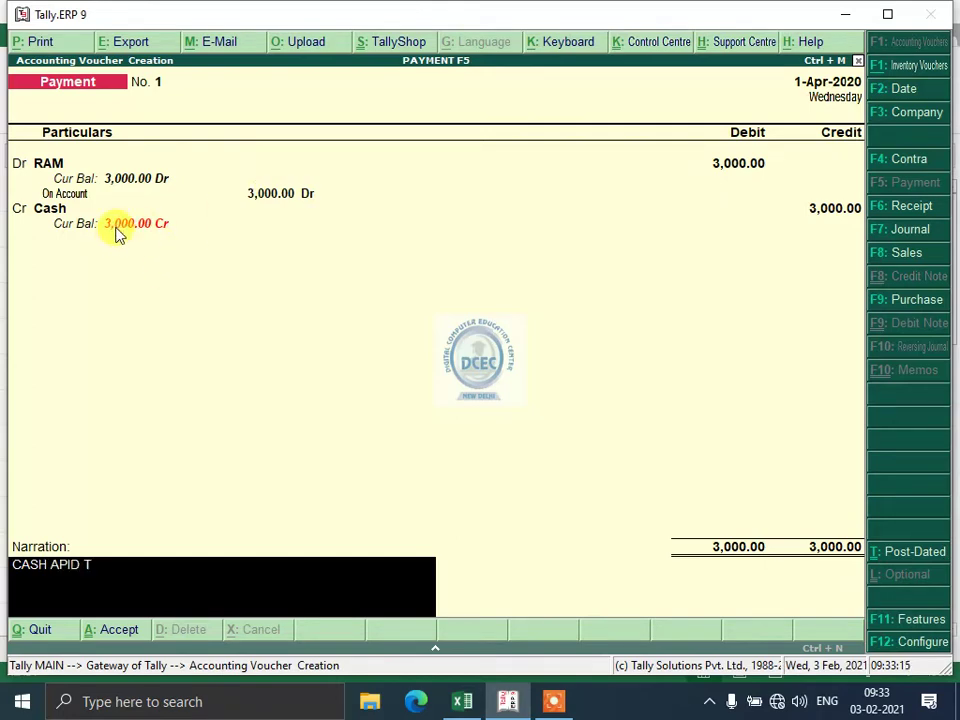
{"action": "key", "text": "BackSpace"}
{"action": "key", "text": "BackSpace"}
{"action": "key", "text": "BackSpace"}
{"action": "key", "text": "BackSpace"}
{"action": "key", "text": "BackSpace"}
{"action": "key", "text": "BackSpace"}
{"action": "key", "text": "BackSpace"}
{"action": "type", "text": "PAID TO RAM"}
{"action": "key", "text": "Return"}
{"action": "key", "text": "Return"}
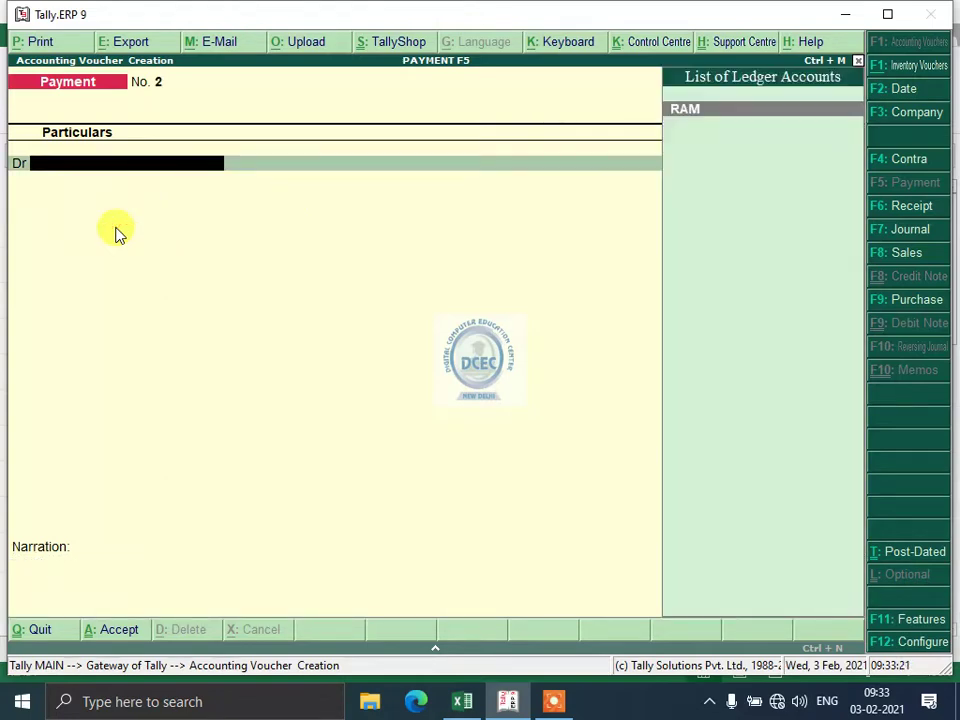
Switch to Excel and check the debit and credit lines of the cheque payment in B12 to B14.
{"action": "left_click", "coordinate": [462, 701]}
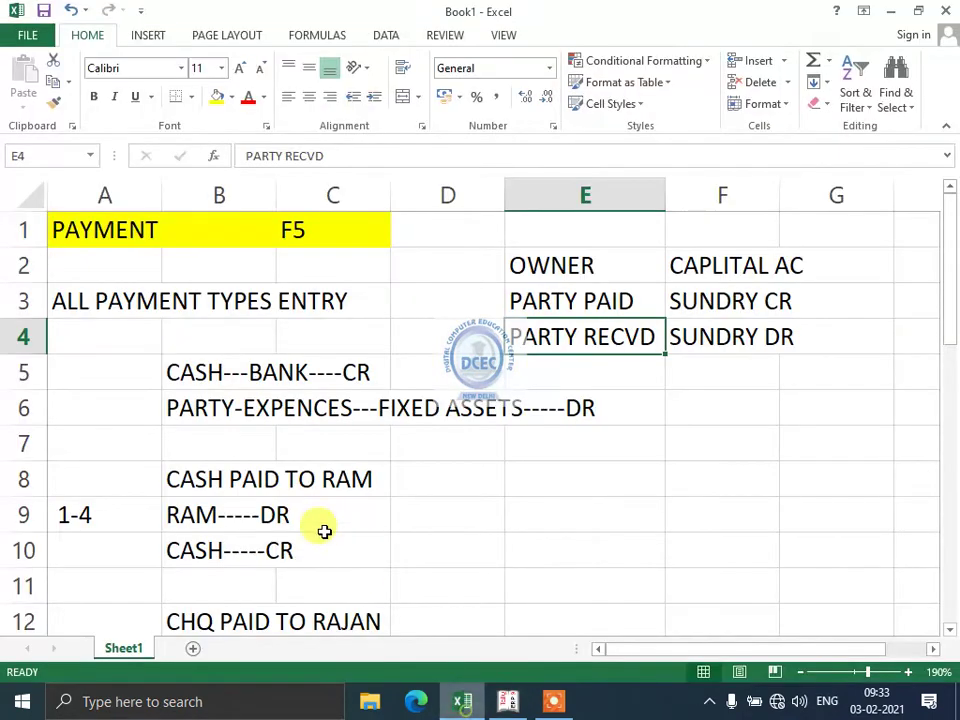
{"action": "scroll", "coordinate": [283, 500], "scroll_direction": "down", "scroll_amount": 2}
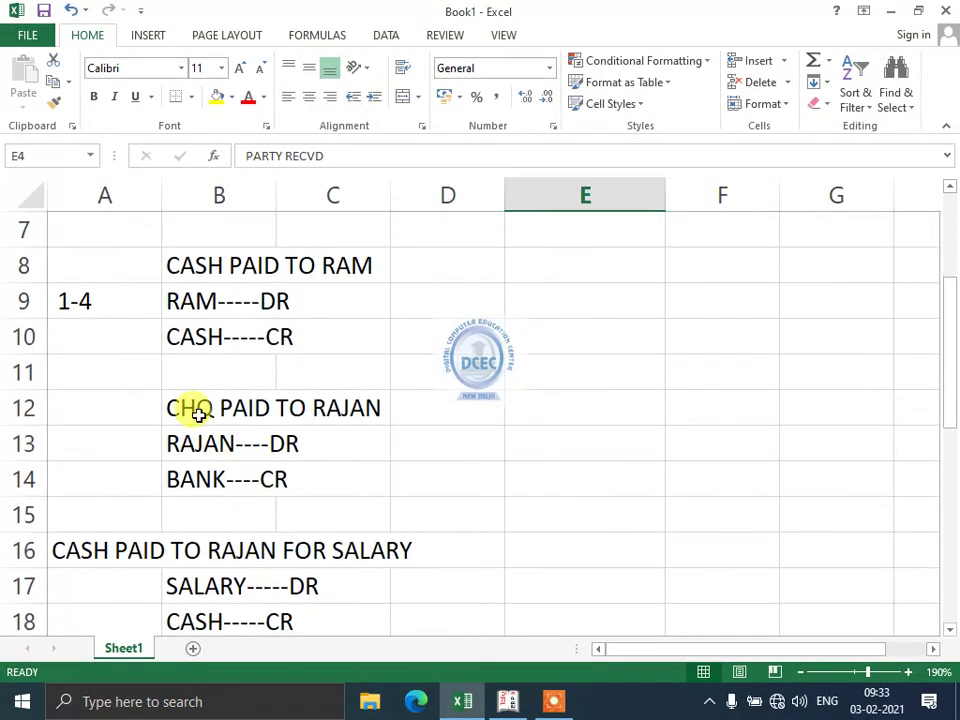
{"action": "left_click", "coordinate": [190, 406]}
{"action": "left_click", "coordinate": [354, 428]}
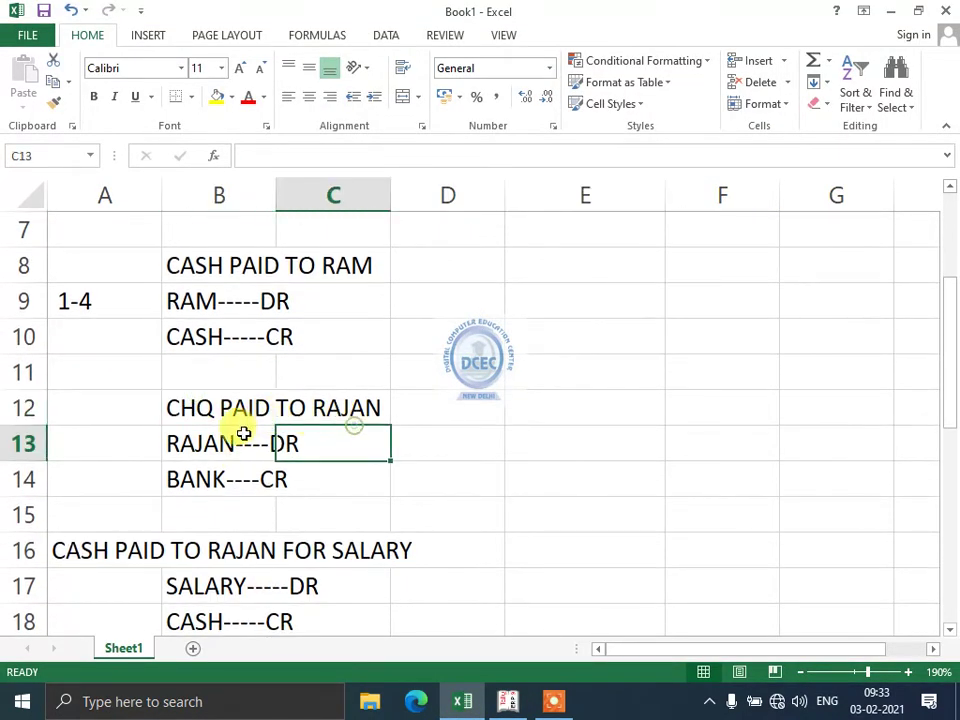
Switch to Tally.ERP 9, start a new ledger from the second voucher's debit line and enter the cheque party's name.
{"action": "left_click", "coordinate": [508, 701]}
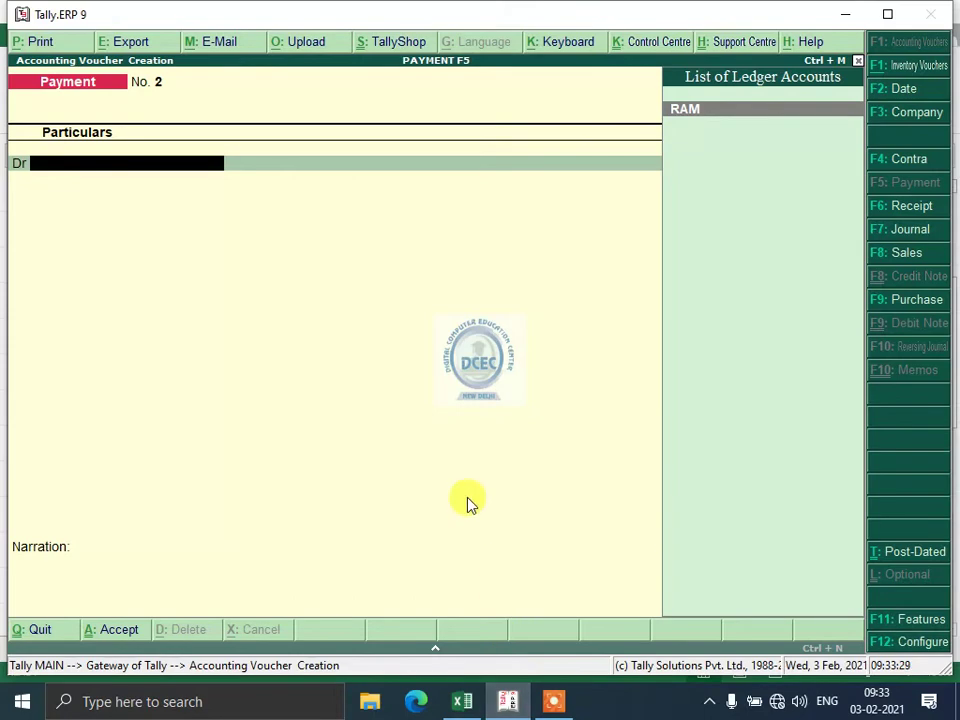
{"action": "key", "text": "alt+c"}
{"action": "type", "text": "RAJAN"}
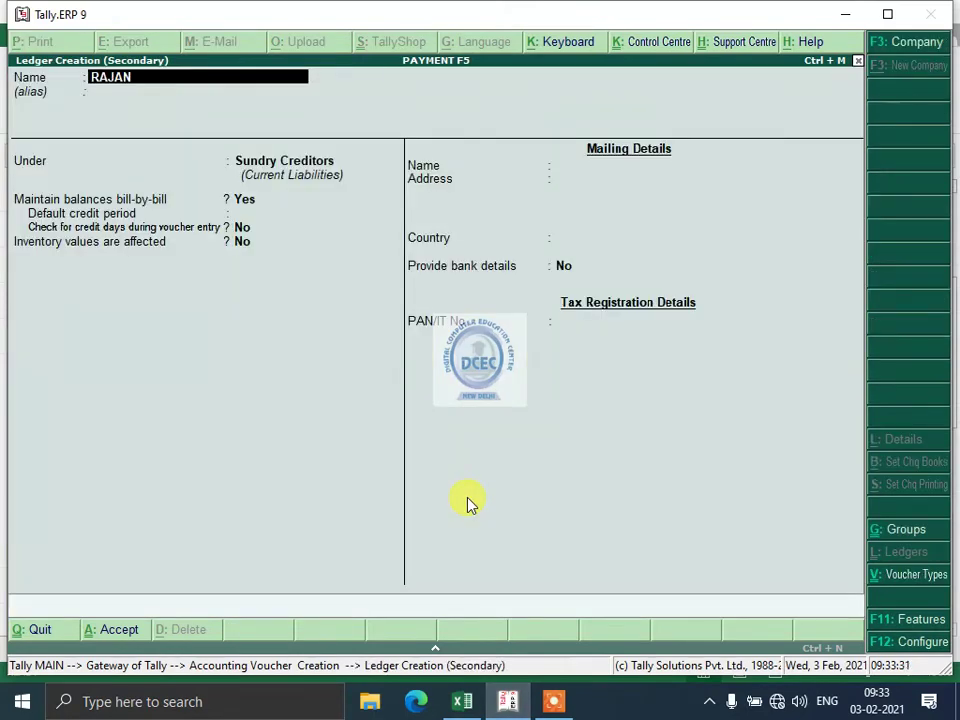
{"action": "key", "text": "Return"}
{"action": "key", "text": "BackSpace"}
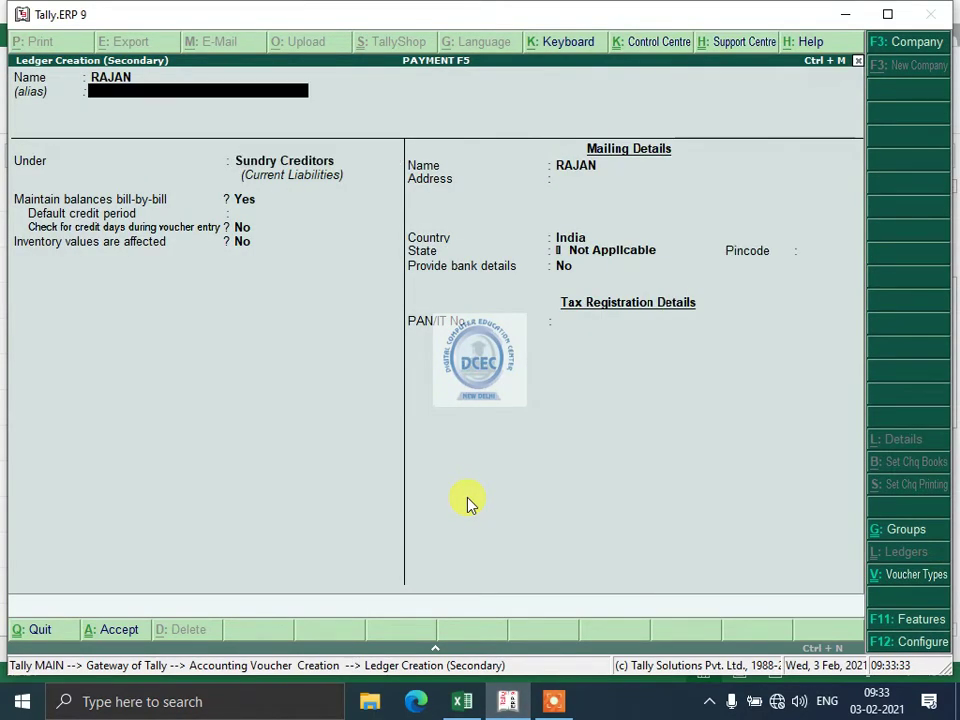
{"action": "key", "text": "Return"}
{"action": "key", "text": "Return"}
{"action": "key", "text": "Return"}
{"action": "key", "text": "Return"}
{"action": "key", "text": "Return"}
{"action": "key", "text": "Return"}
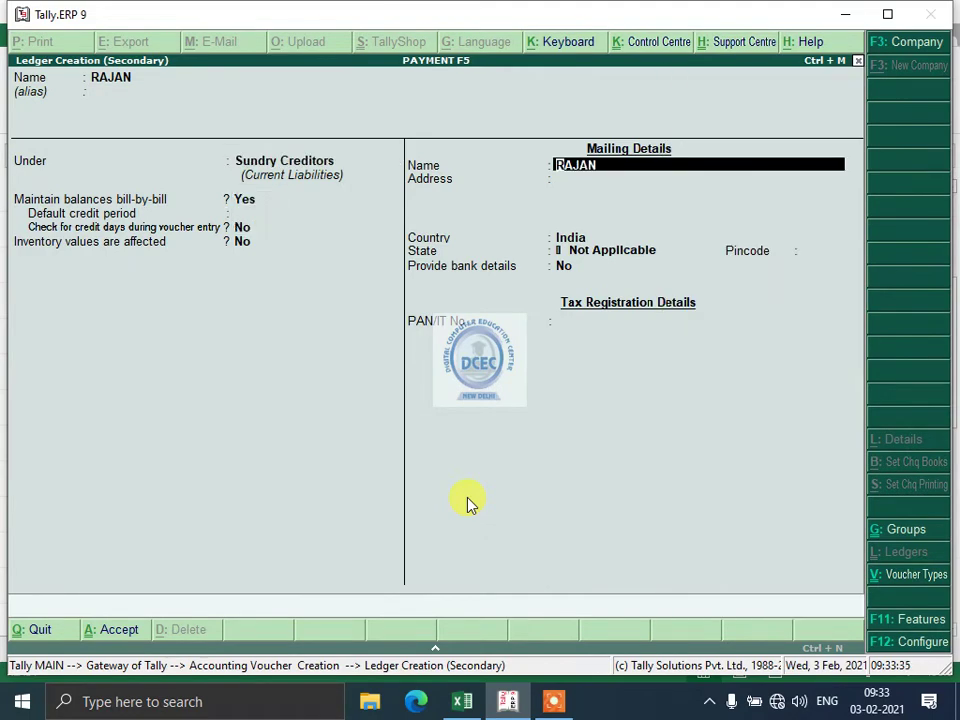
{"action": "key", "text": "BackSpace"}
{"action": "key", "text": "BackSpace"}
{"action": "key", "text": "BackSpace"}
{"action": "key", "text": "BackSpace"}
{"action": "key", "text": "BackSpace"}
{"action": "key", "text": "BackSpace"}
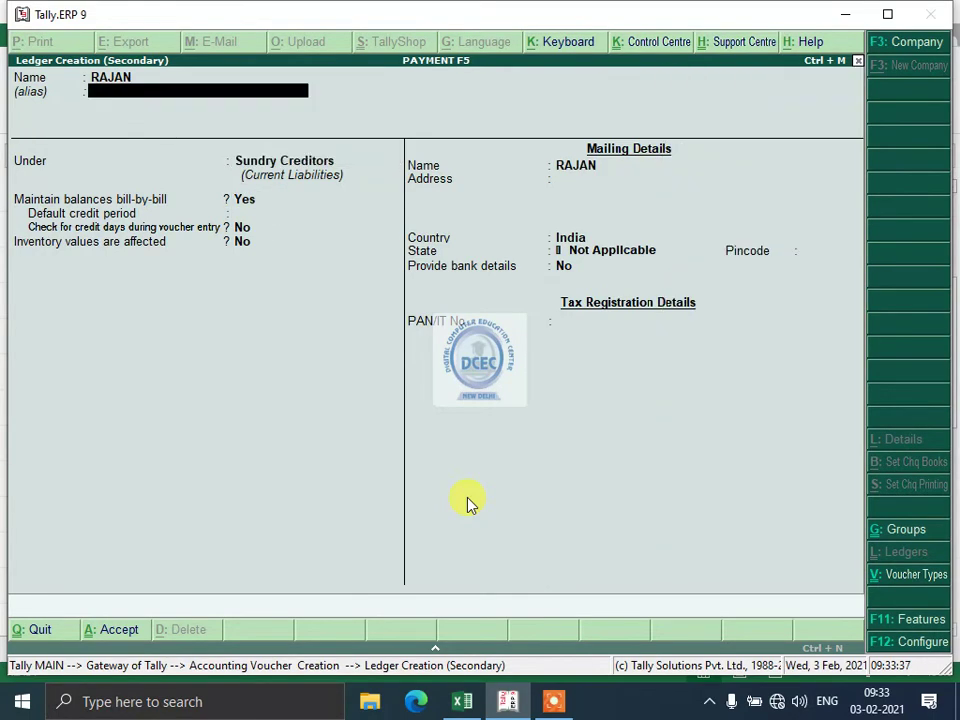
Keep the cheque party's ledger under Sundry Creditors with a blank alias and default details, and save it.
{"action": "key", "text": "Return"}
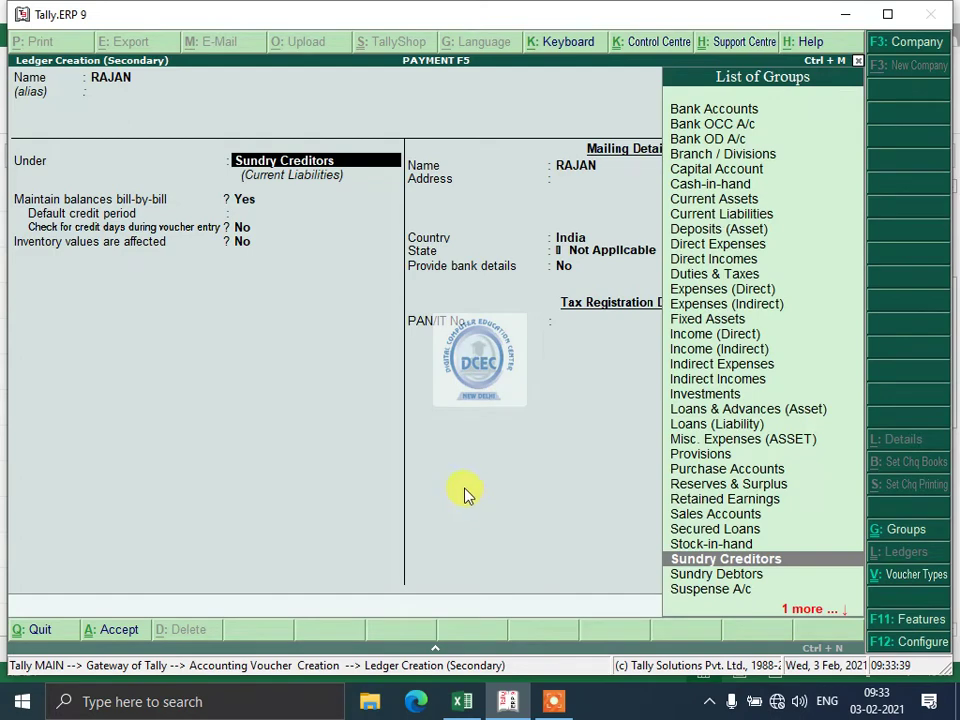
{"action": "key", "text": "Down"}
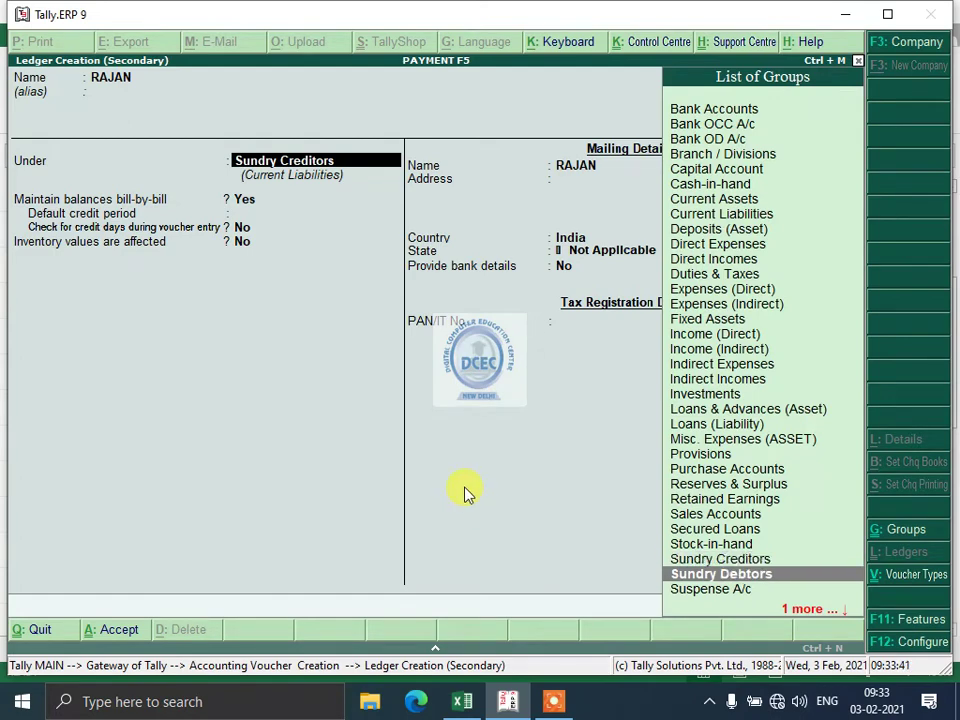
{"action": "key", "text": "Return"}
{"action": "key", "text": "Return"}
{"action": "key", "text": "Return"}
{"action": "key", "text": "Return"}
{"action": "key", "text": "Return"}
{"action": "key", "text": "Return"}
{"action": "key", "text": "Return"}
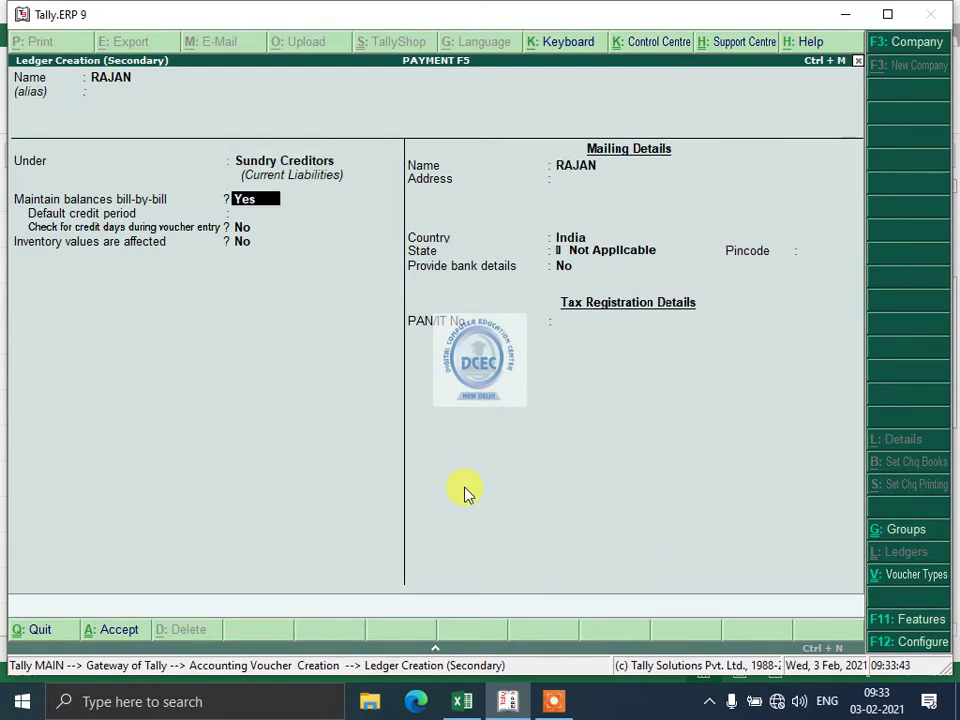
{"action": "key", "text": "Return"}
{"action": "key", "text": "Return"}
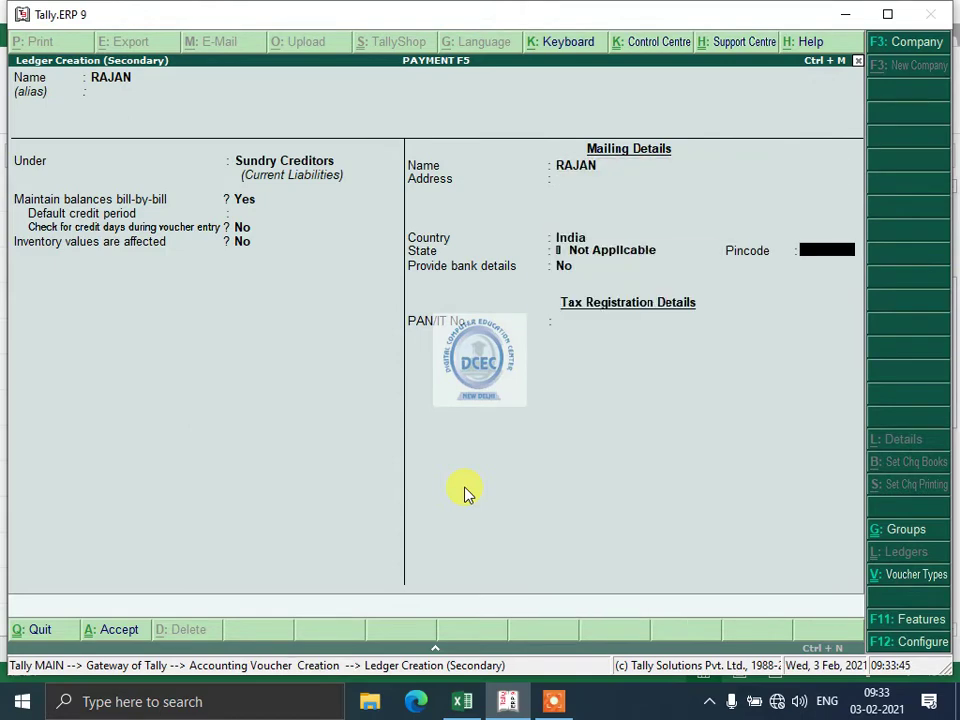
{"action": "key", "text": "Return"}
{"action": "key", "text": "Return"}
{"action": "key", "text": "Return"}
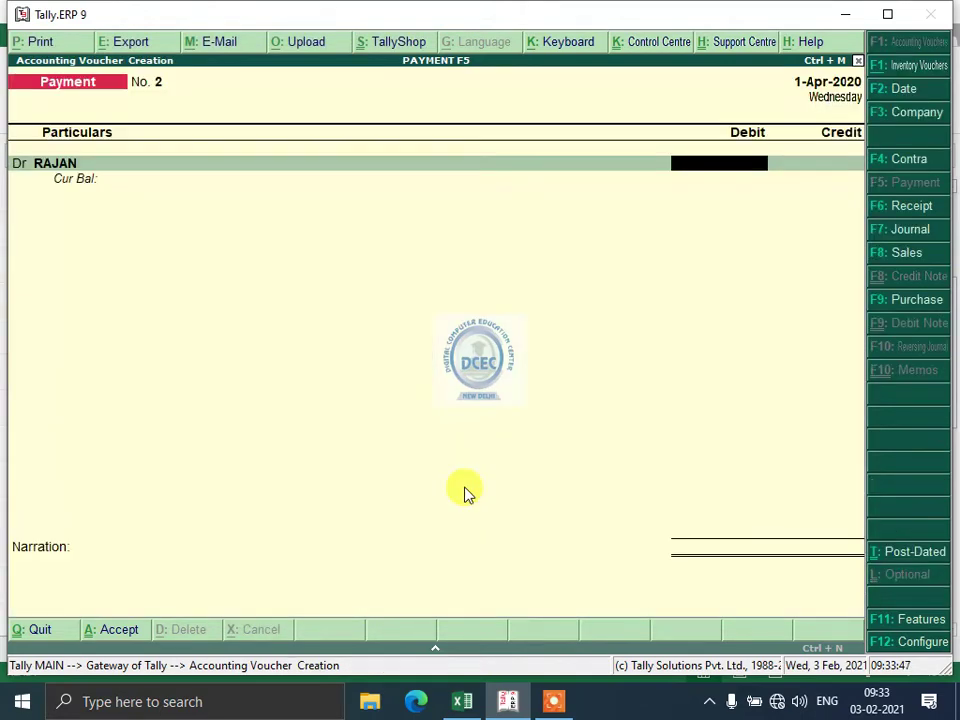
Debit the cheque party 2,121 On Account in the second payment voucher and proceed to the credit line.
{"action": "type", "text": "2121"}
{"action": "key", "text": "Return"}
{"action": "key", "text": "Return"}
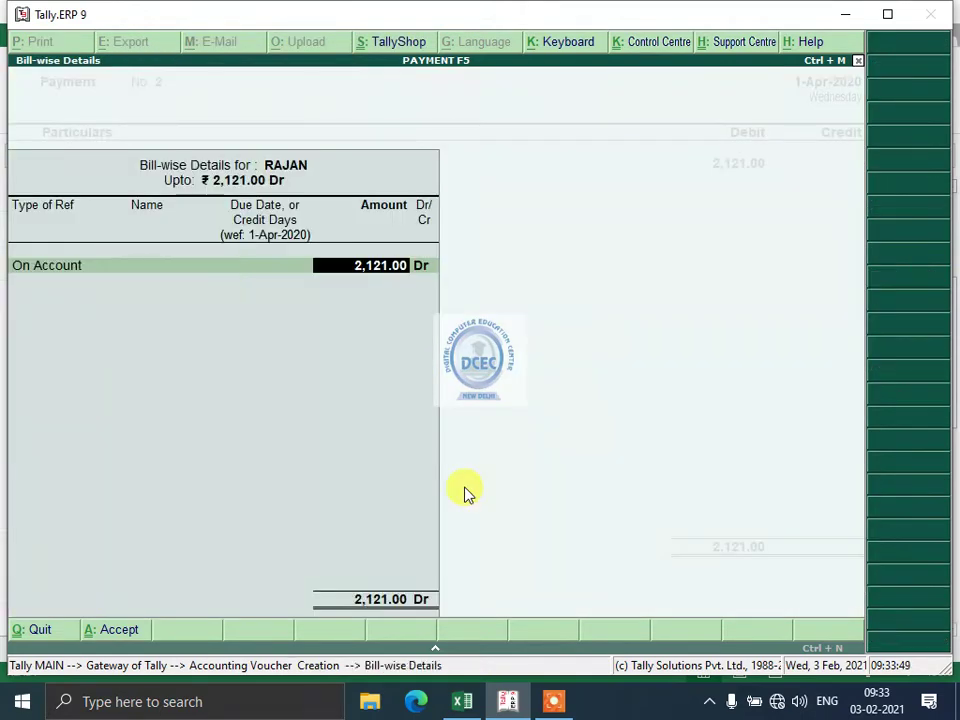
{"action": "key", "text": "Return"}
{"action": "key", "text": "Return"}
{"action": "key", "text": "Return"}
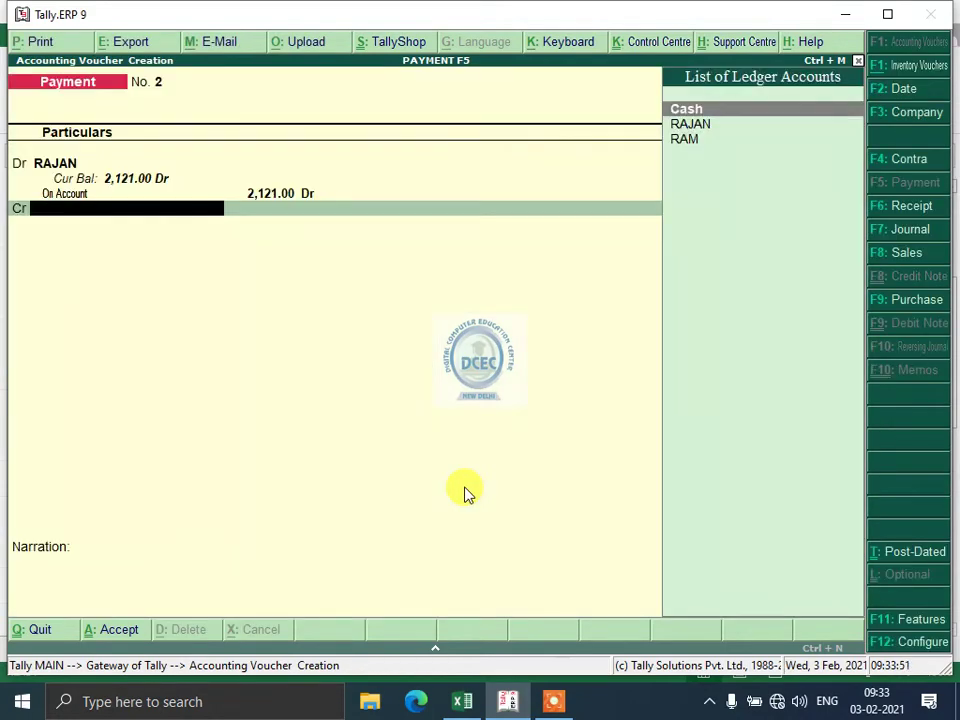
Start a new ledger named PNB from the second payment voucher's credit line and group it under Bank Accounts.
{"action": "key", "text": "alt+c"}
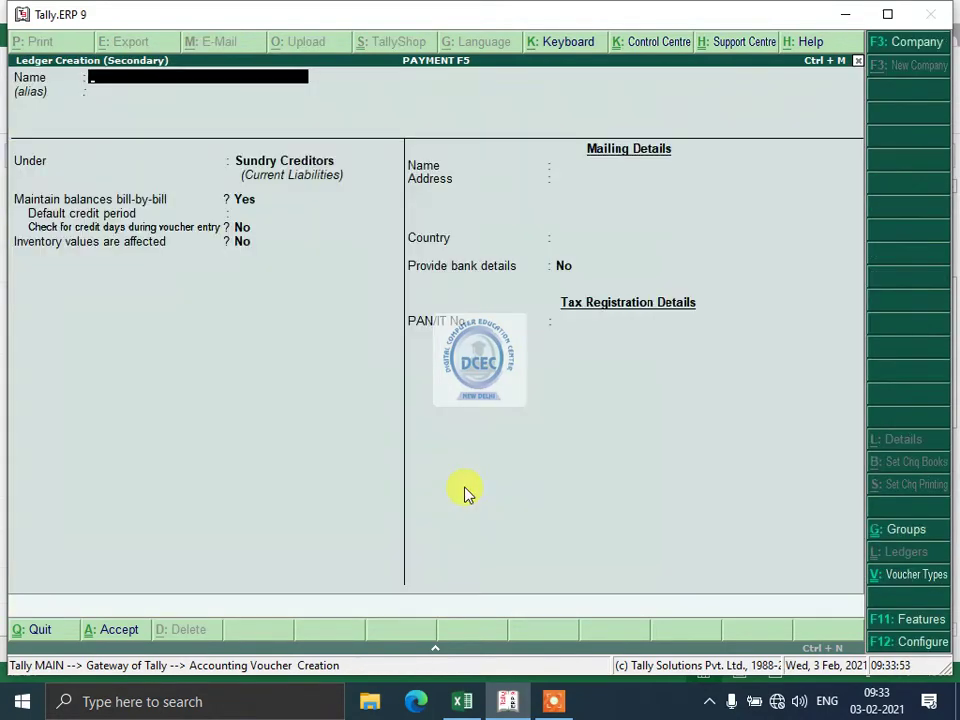
{"action": "type", "text": "PNB"}
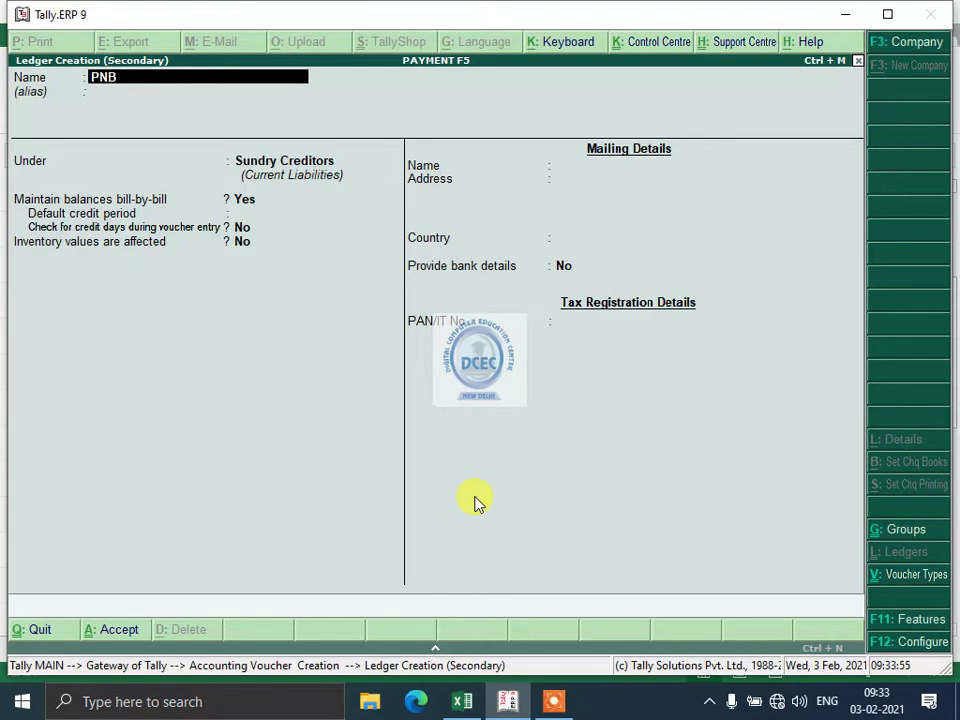
{"action": "key", "text": "Return"}
{"action": "key", "text": "Return"}
{"action": "key", "text": "Return"}
{"action": "key", "text": "Return"}
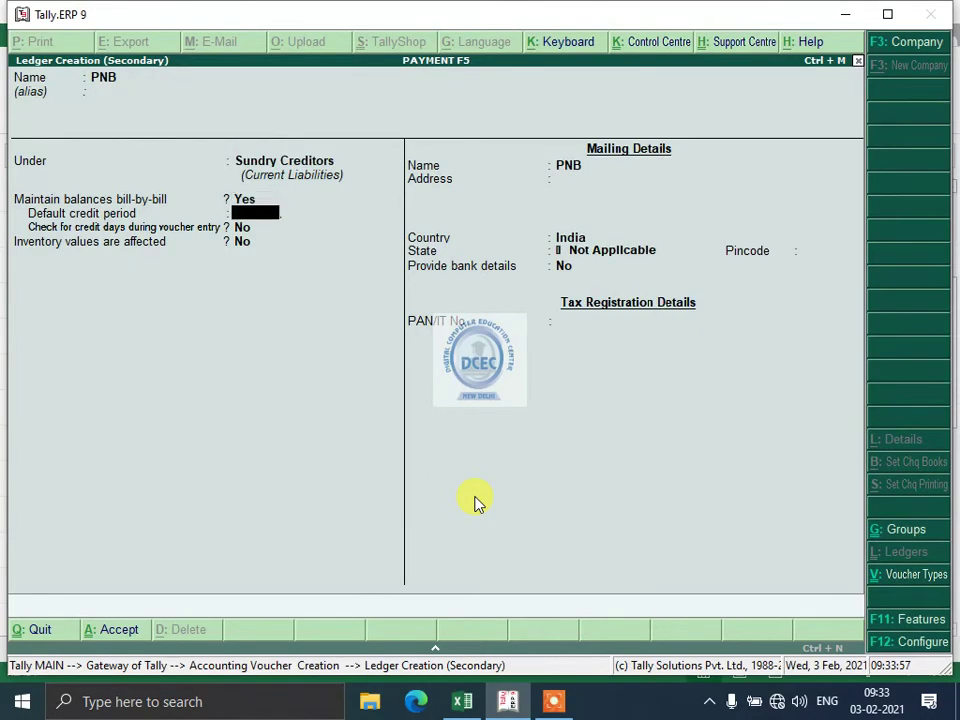
{"action": "key", "text": "BackSpace"}
{"action": "key", "text": "BackSpace"}
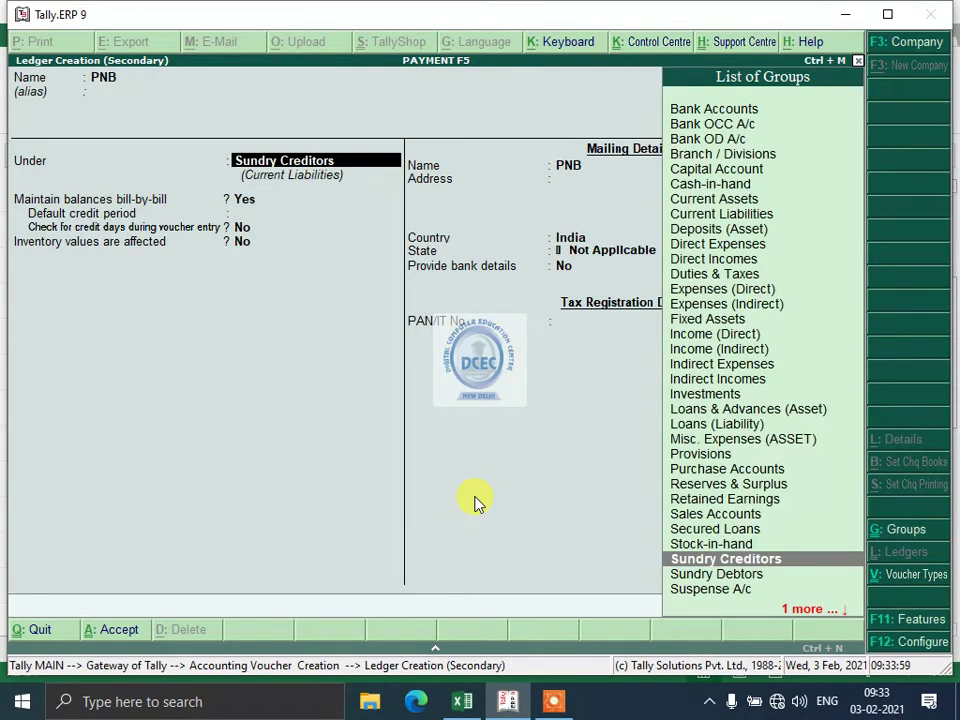
{"action": "type", "text": "B"}
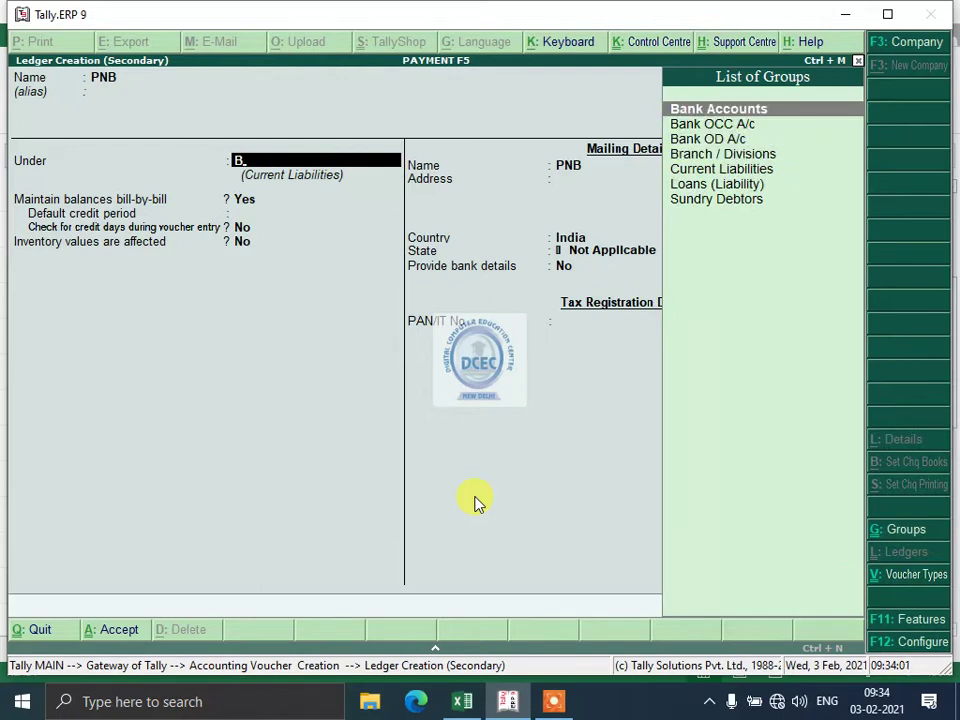
{"action": "key", "text": "Return"}
Keep the PNB ledger's default bank account, configuration and mailing details, and save the ledger.
{"action": "key", "text": "Return"}
{"action": "key", "text": "Return"}
{"action": "key", "text": "Return"}
{"action": "key", "text": "Return"}
{"action": "key", "text": "Return"}
{"action": "key", "text": "Return"}
{"action": "key", "text": "Return"}
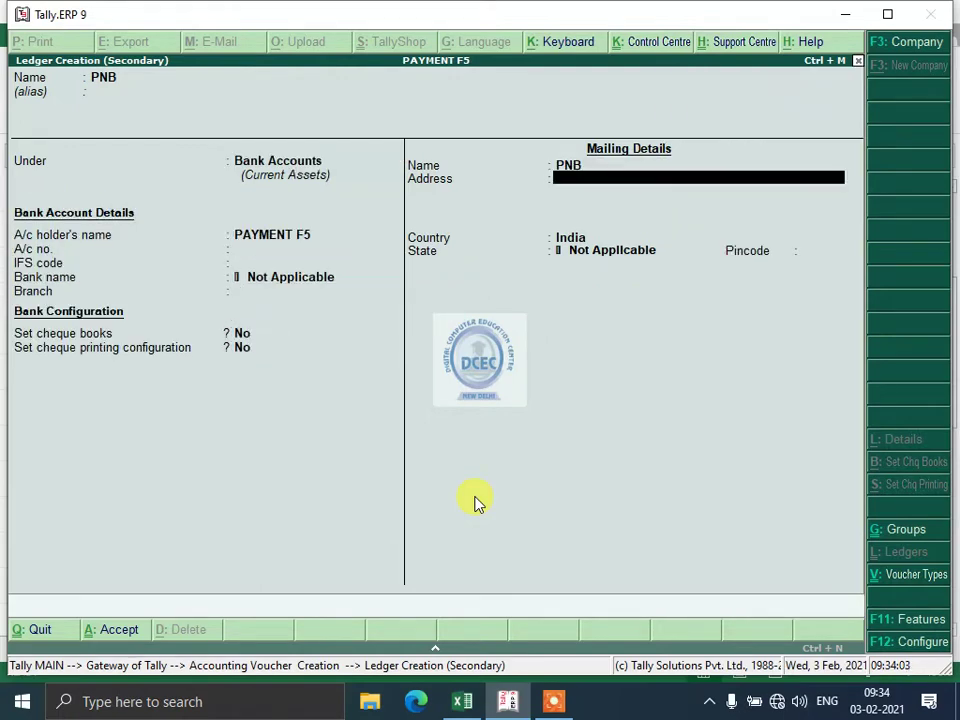
{"action": "key", "text": "Return"}
{"action": "key", "text": "Return"}
{"action": "key", "text": "Return"}
{"action": "key", "text": "Return"}
Credit PNB with 2,121 in the second payment voucher and accept a Cheque bank allocation without an instrument number.
{"action": "key", "text": "Return"}
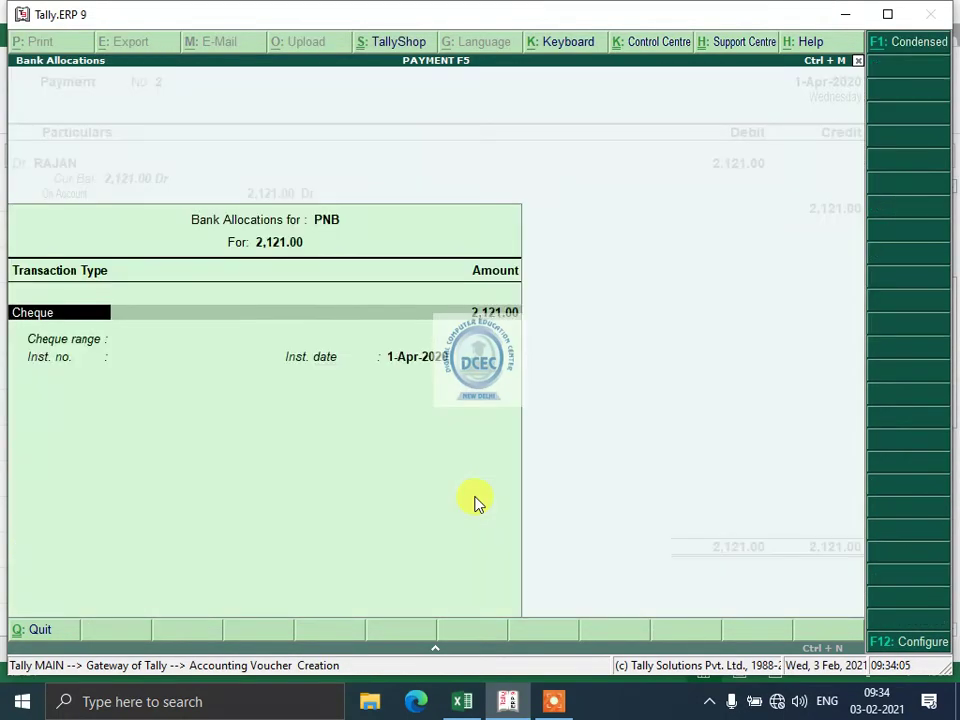
{"action": "key", "text": "Return"}
{"action": "key", "text": "Return"}
{"action": "key", "text": "Return"}
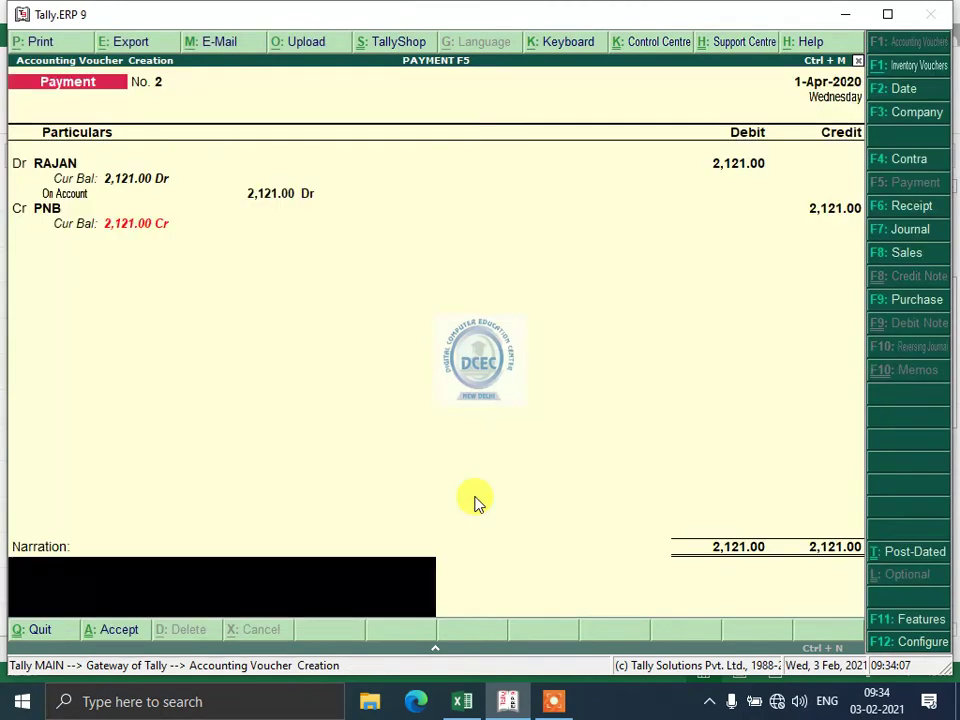
Enter the narration "CH,323 CASH PAID TO" followed by the party's name, and save the second payment voucher.
{"action": "type", "text": "CH .323"}
{"action": "key", "text": "Return"}
{"action": "type", "text": "n"}
{"action": "type", "text": "CH,323 CASH"}
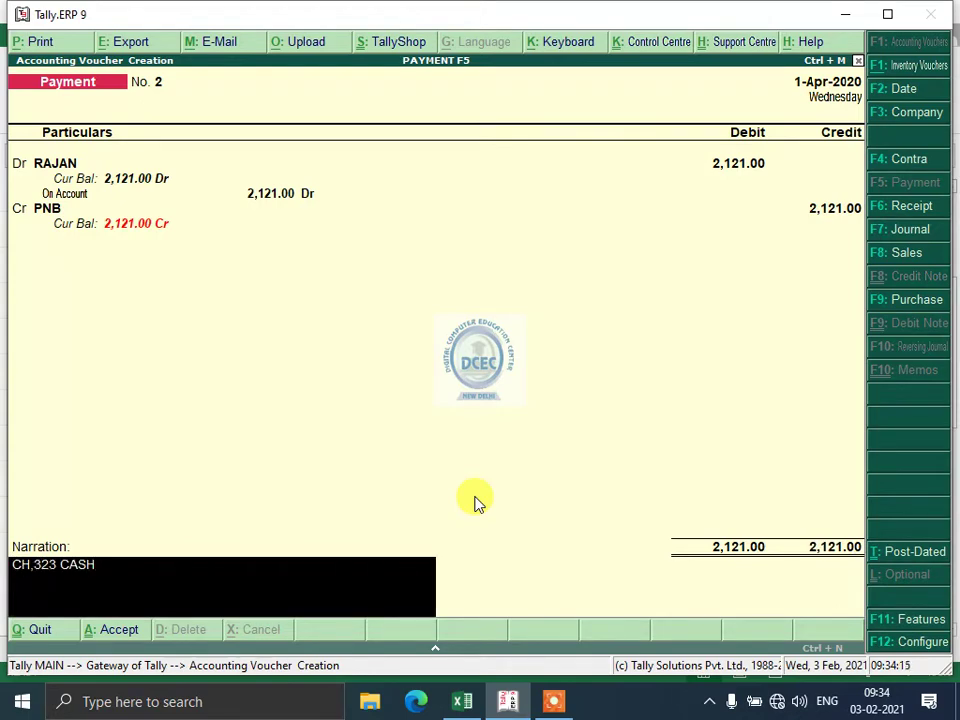
{"action": "type", "text": " PAID TO RAJAN"}
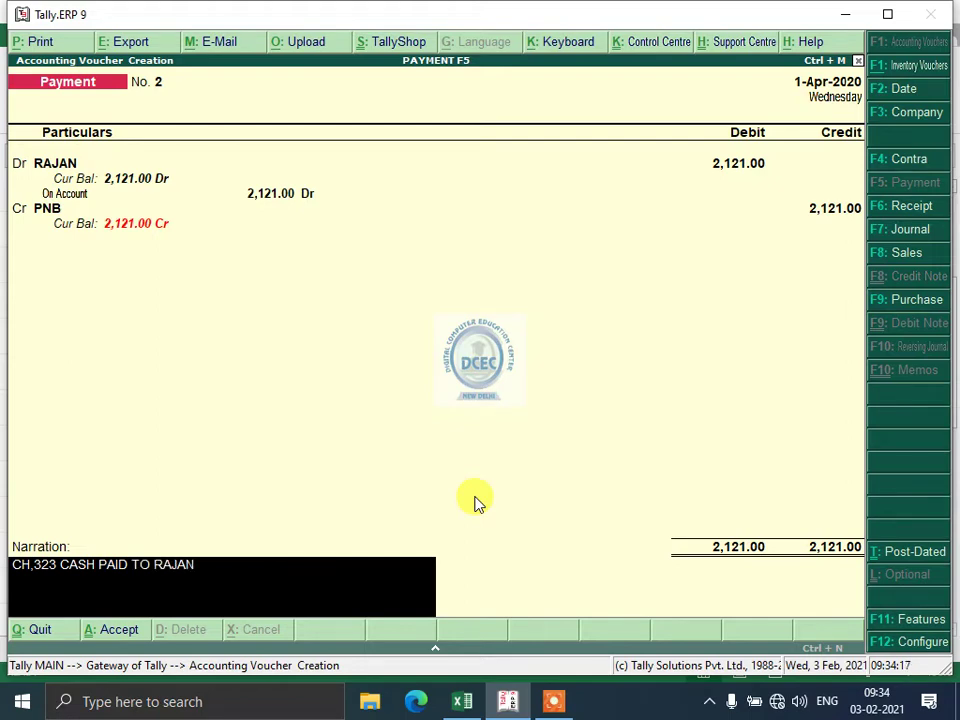
{"action": "key", "text": "Return"}
{"action": "key", "text": "Return"}
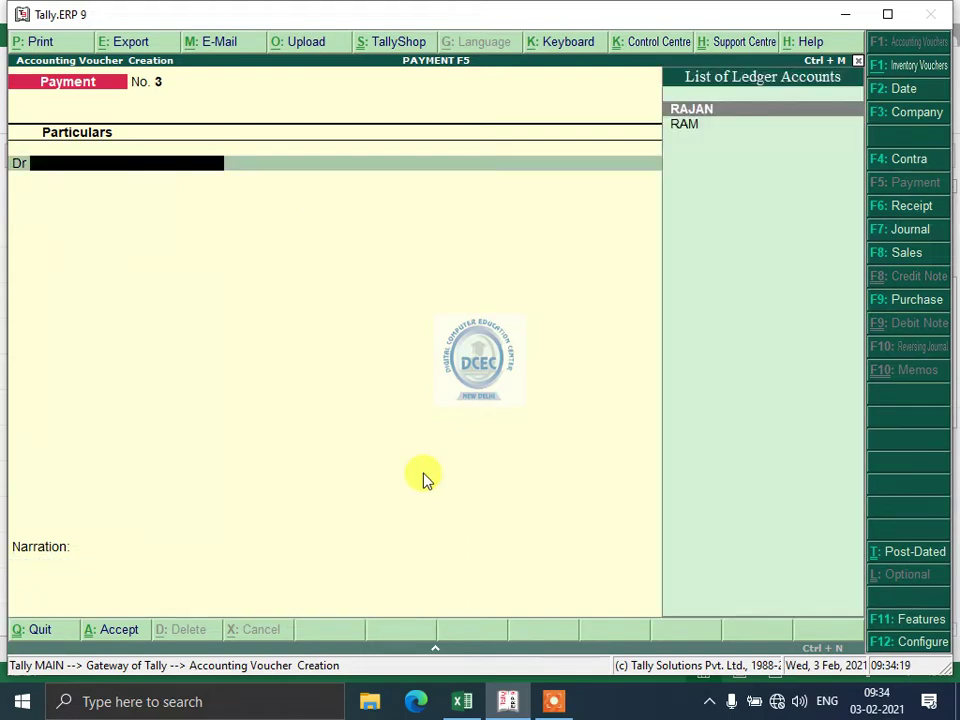
Switch to Excel and check the salary payment's description and its debit and credit lines in rows 16 to 18.
{"action": "left_click", "coordinate": [460, 700]}
{"action": "scroll", "coordinate": [325, 482], "scroll_direction": "down", "scroll_amount": 2}
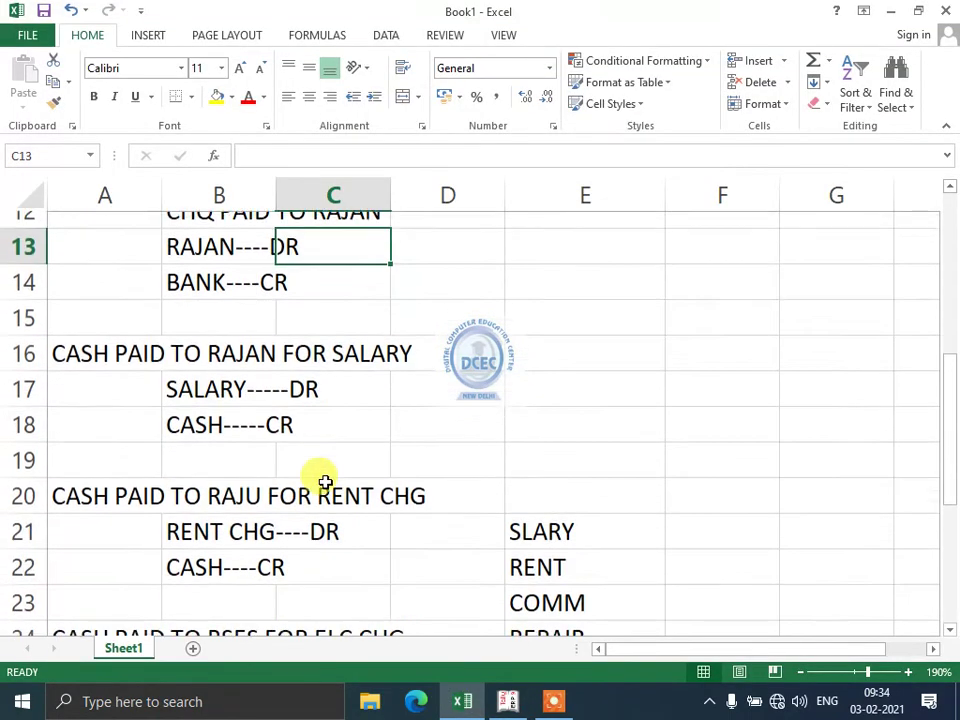
{"action": "left_click_drag", "start_coordinate": [50, 340], "coordinate": [313, 405]}
{"action": "left_click", "coordinate": [243, 385]}
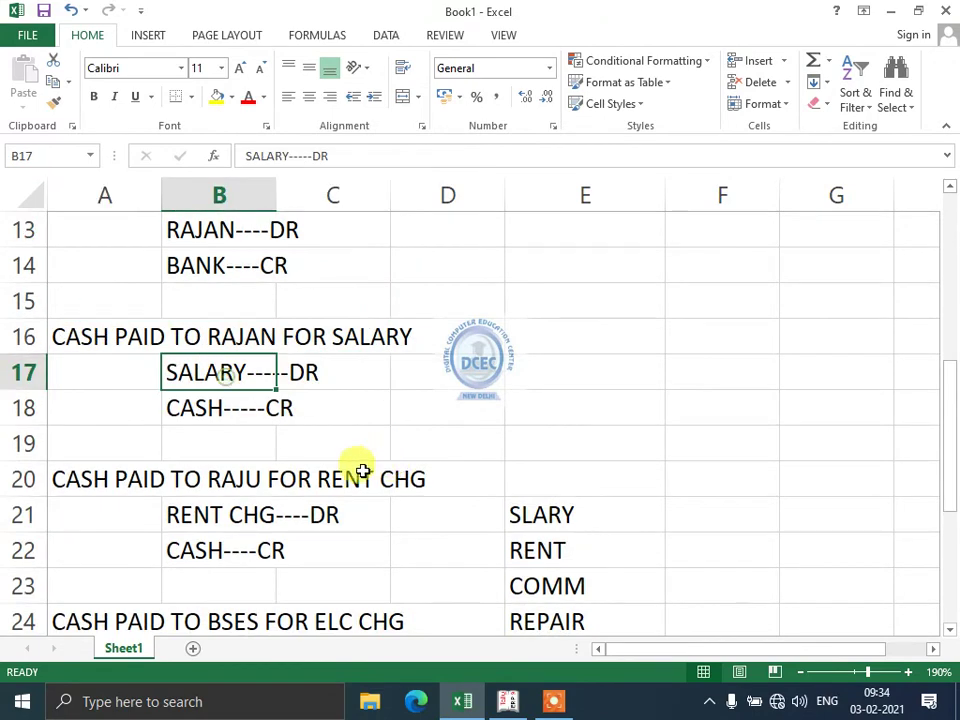
{"action": "mouse_move", "coordinate": [545, 708]}
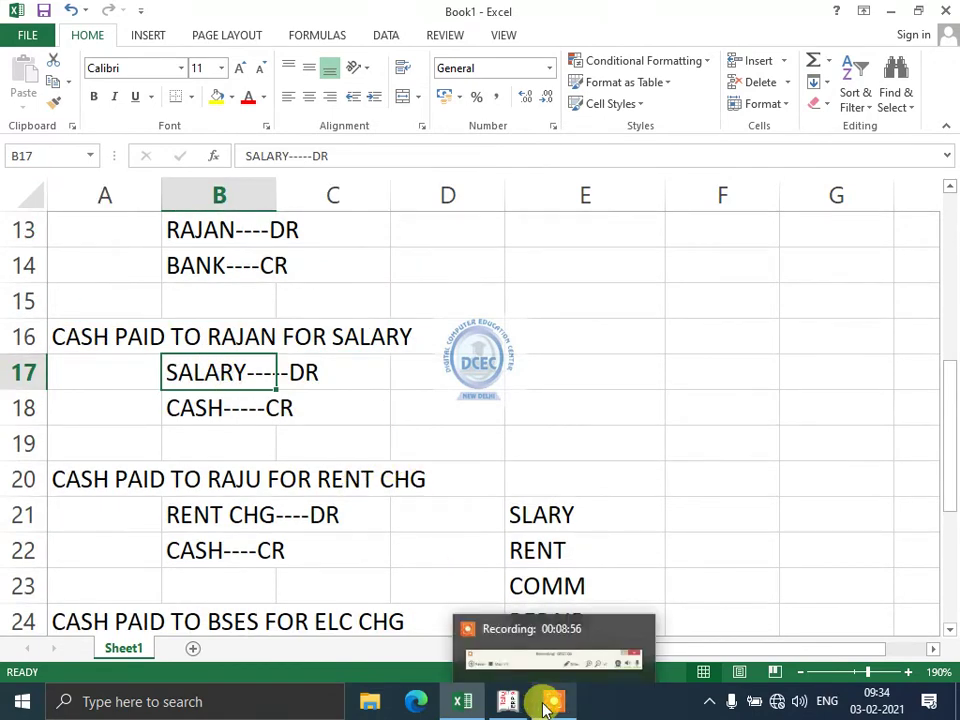
Enter INDIRECT EXP in F23 beside the list of expense heads.
{"action": "scroll", "coordinate": [514, 471], "scroll_direction": "up", "scroll_amount": 3}
{"action": "scroll", "coordinate": [590, 440], "scroll_direction": "down", "scroll_amount": 2}
{"action": "scroll", "coordinate": [577, 451], "scroll_direction": "down", "scroll_amount": 2}
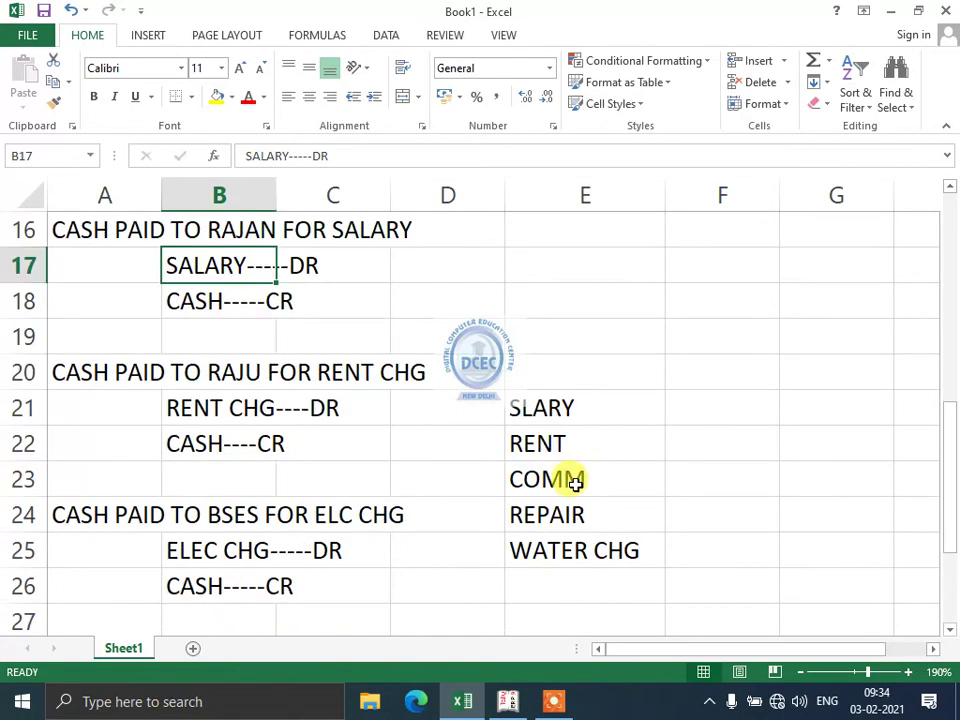
{"action": "left_click", "coordinate": [708, 472]}
{"action": "type", "text": "INDIR"}
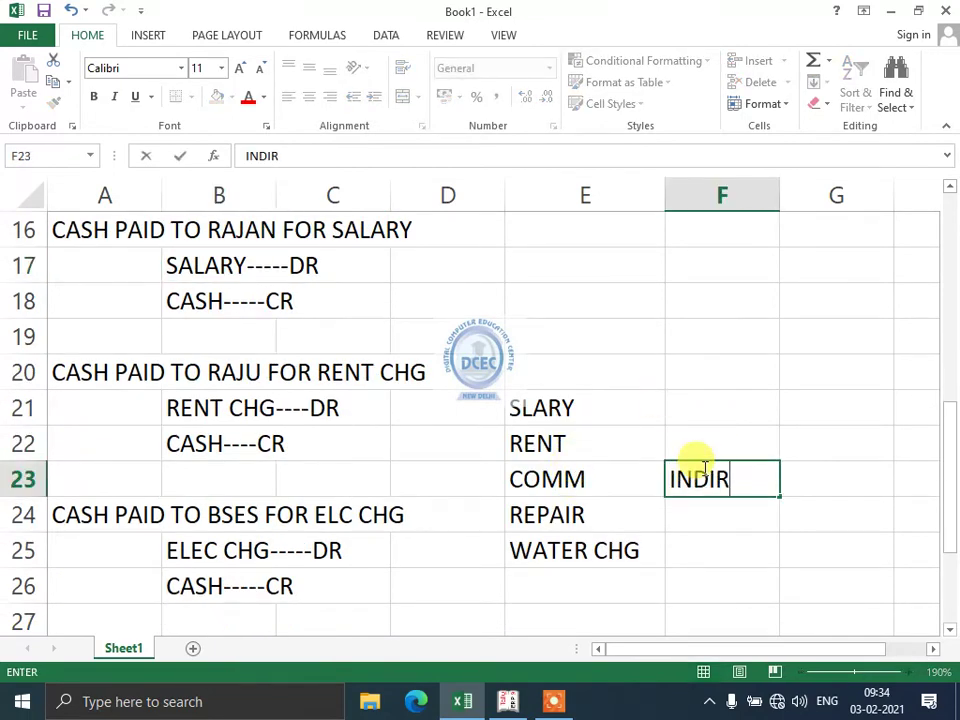
{"action": "type", "text": "ECT EXP"}
{"action": "key", "text": "ctrl+Return"}
{"action": "key", "text": "Return"}
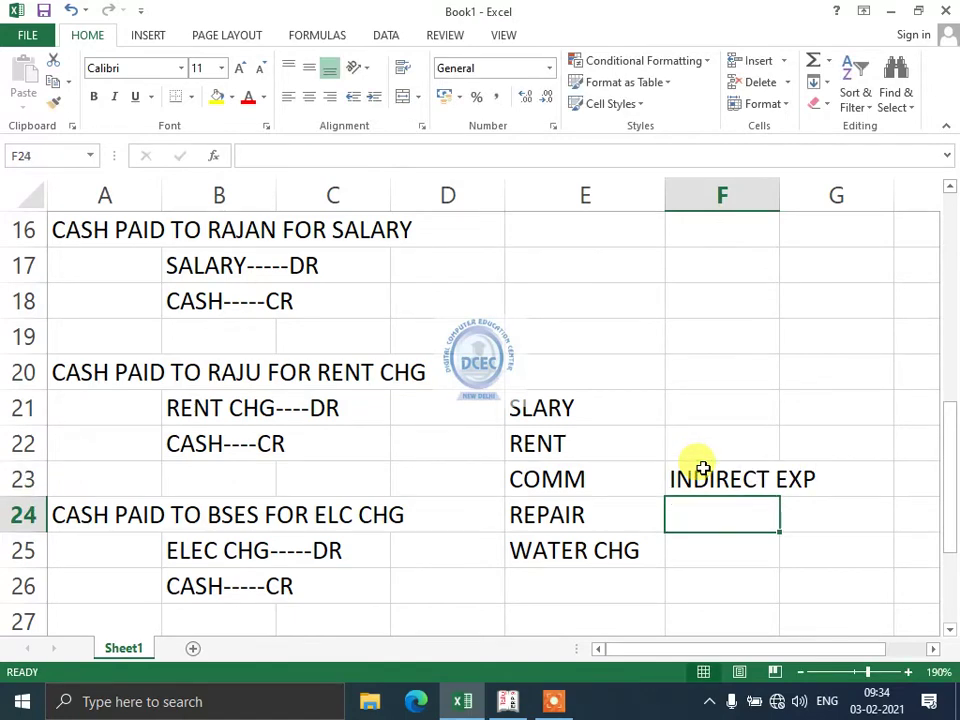
Switch to Tally.ERP 9 and start a new ledger named SALARY with a blank alias from the third voucher's debit line.
{"action": "left_click", "coordinate": [503, 693]}
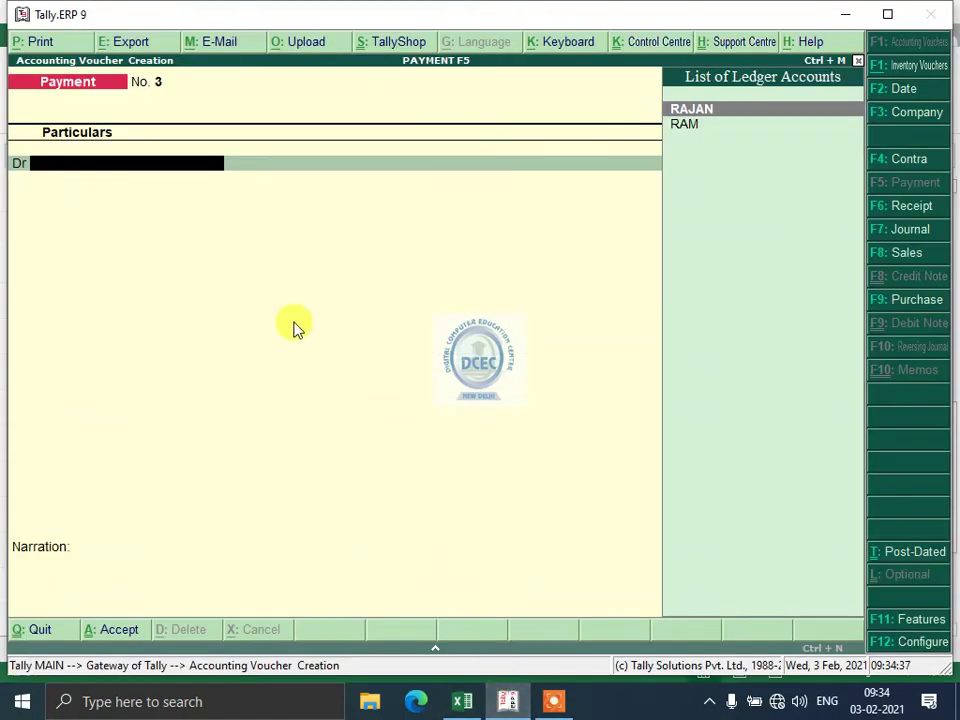
{"action": "key", "text": "alt+c"}
{"action": "type", "text": "SALARY"}
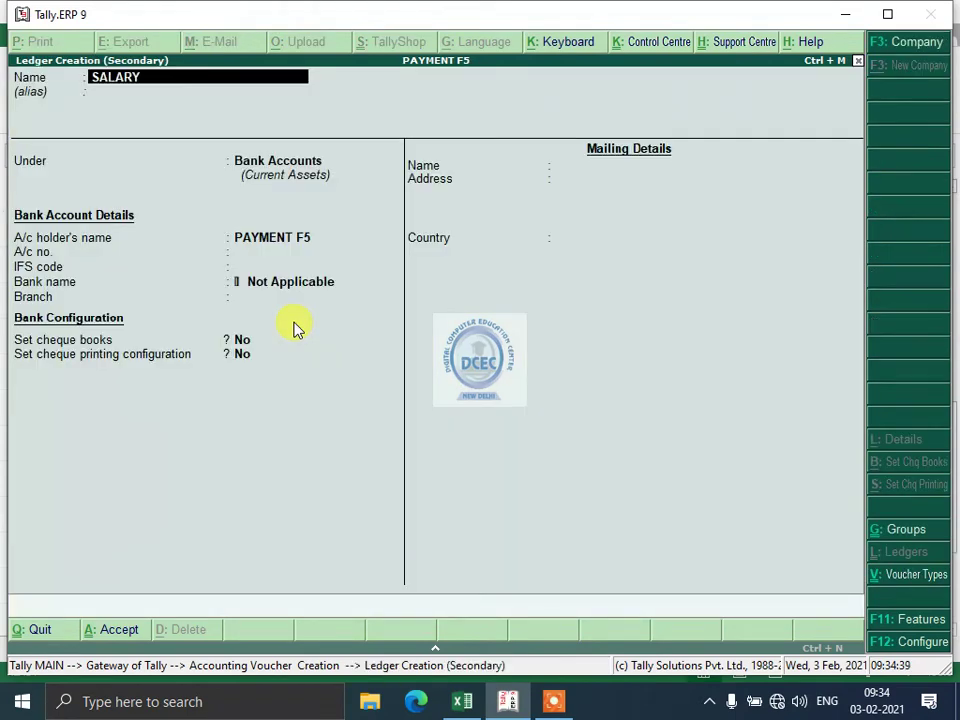
{"action": "key", "text": "Return"}
{"action": "key", "text": "Return"}
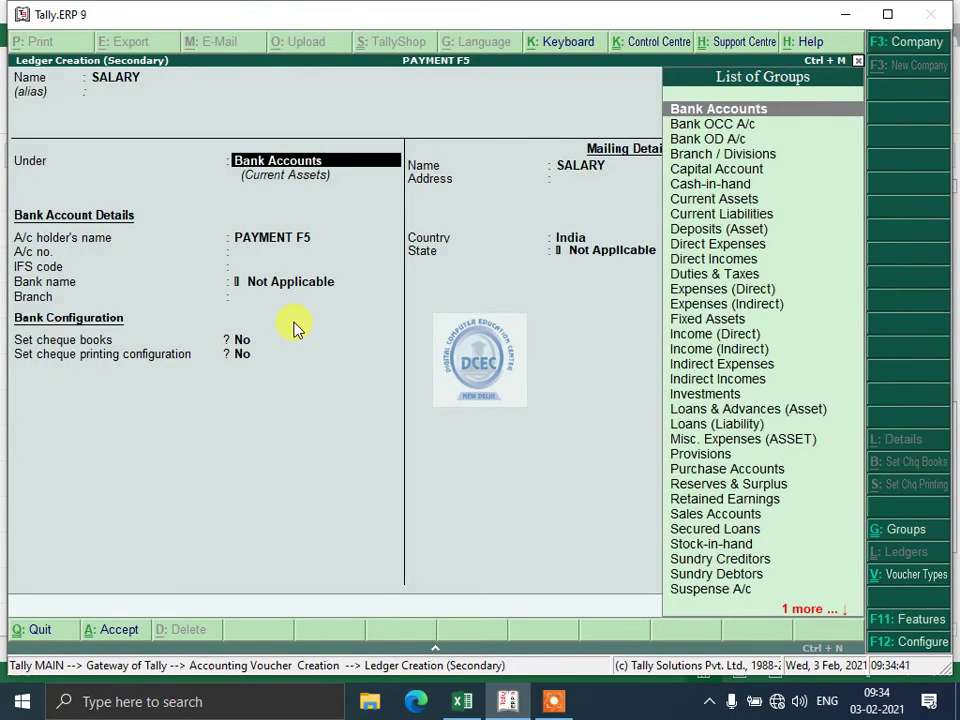
Group the SALARY ledger under Indirect Expenses, keep its other details at default, and save it.
{"action": "type", "text": "I"}
{"action": "key", "text": "Down"}
{"action": "key", "text": "Down"}
{"action": "key", "text": "Down"}
{"action": "key", "text": "Return"}
{"action": "key", "text": "Return"}
{"action": "key", "text": "Return"}
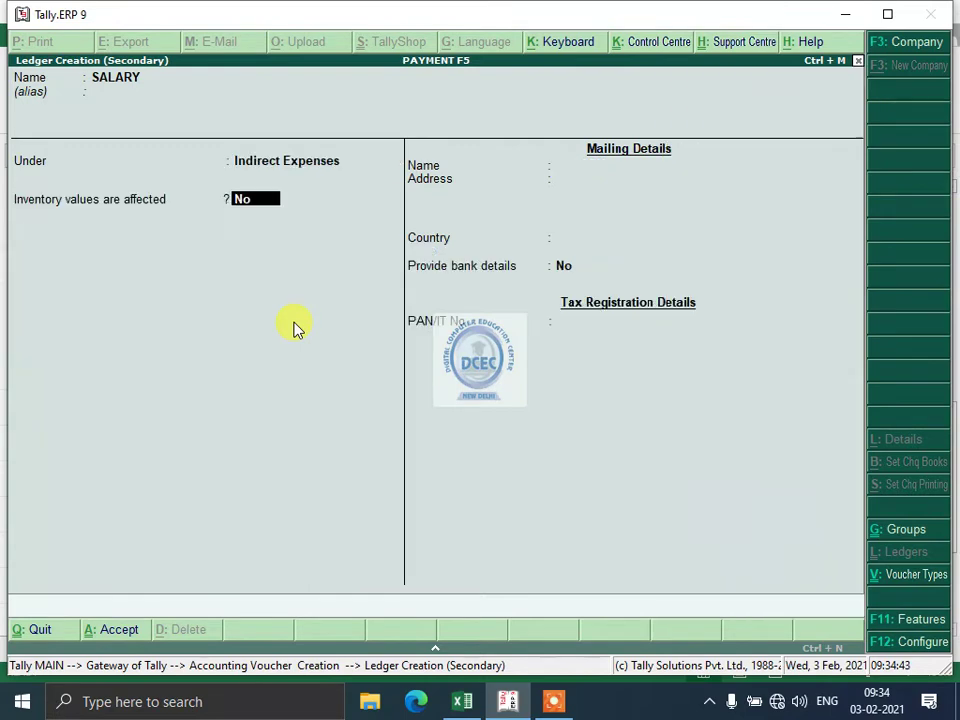
{"action": "key", "text": "ctrl+a"}
Debit SALARY 32,323 and credit Cash with the same amount in the third payment voucher.
{"action": "key", "text": "Return"}
{"action": "type", "text": "32323"}
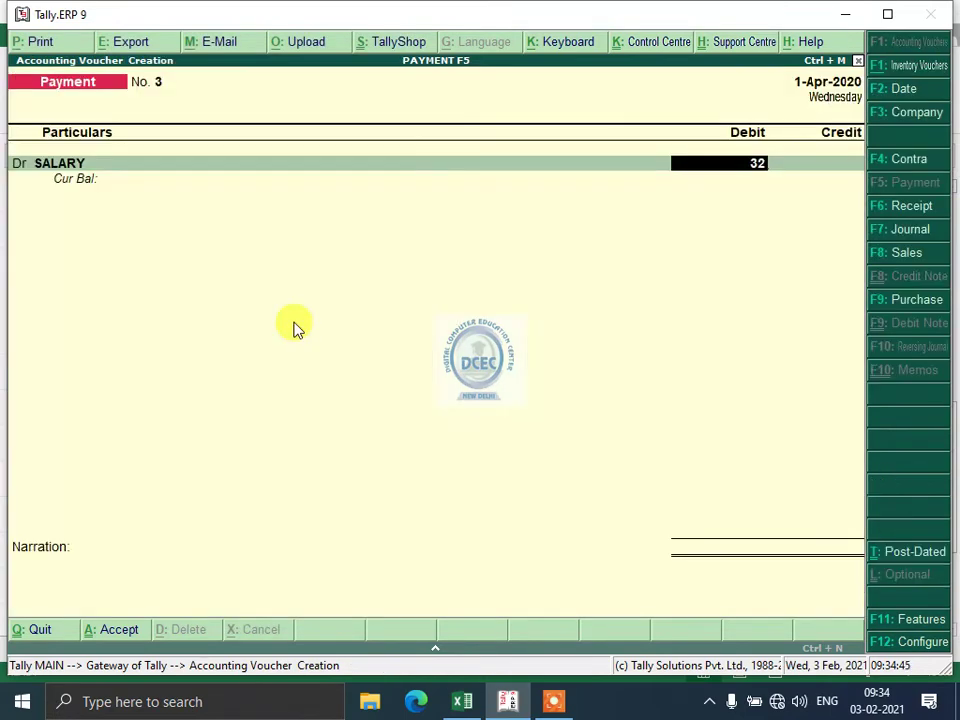
{"action": "key", "text": "Return"}
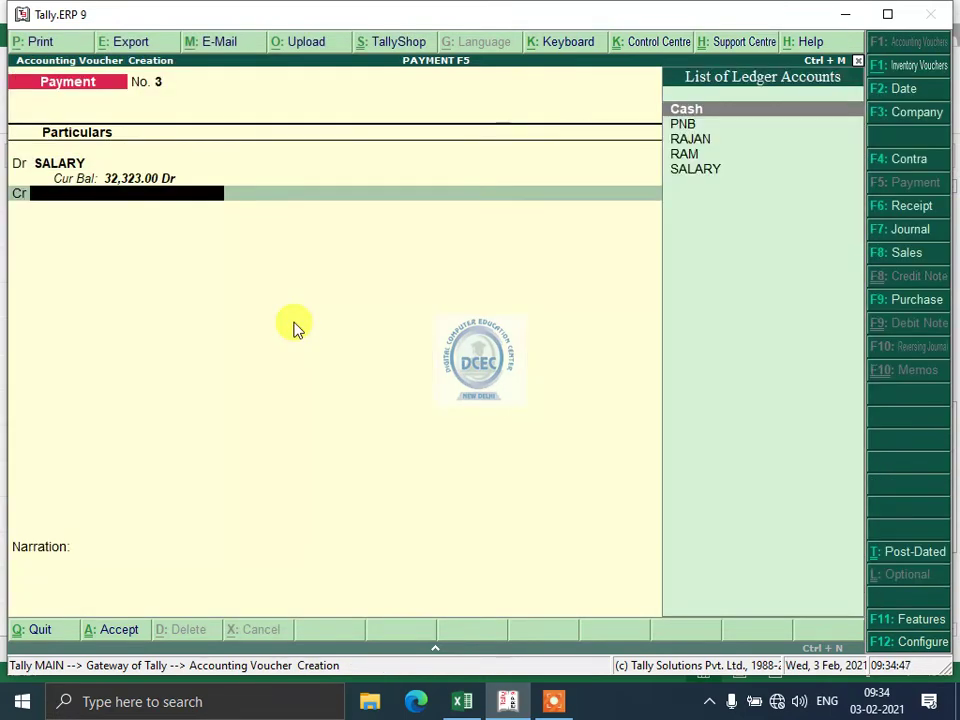
{"action": "key", "text": "Return"}
{"action": "key", "text": "Return"}
{"action": "key", "text": "Return"}
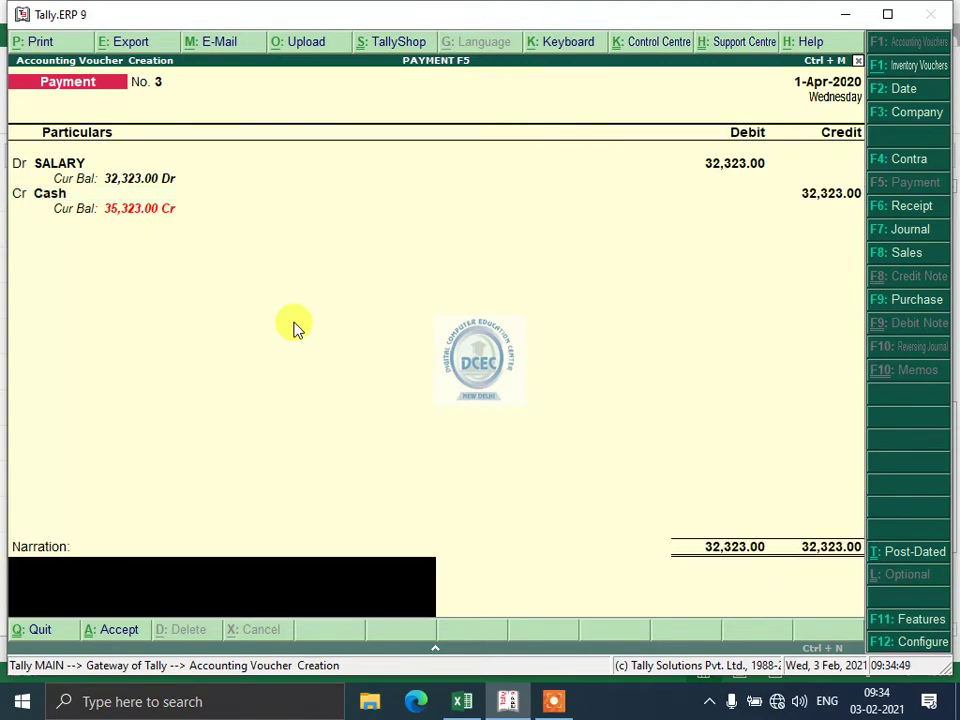
Narrate the third voucher as cash paid to the employee by name "FOR SALARY OF JAN", and save the voucher.
{"action": "type", "text": "CASH PAID"}
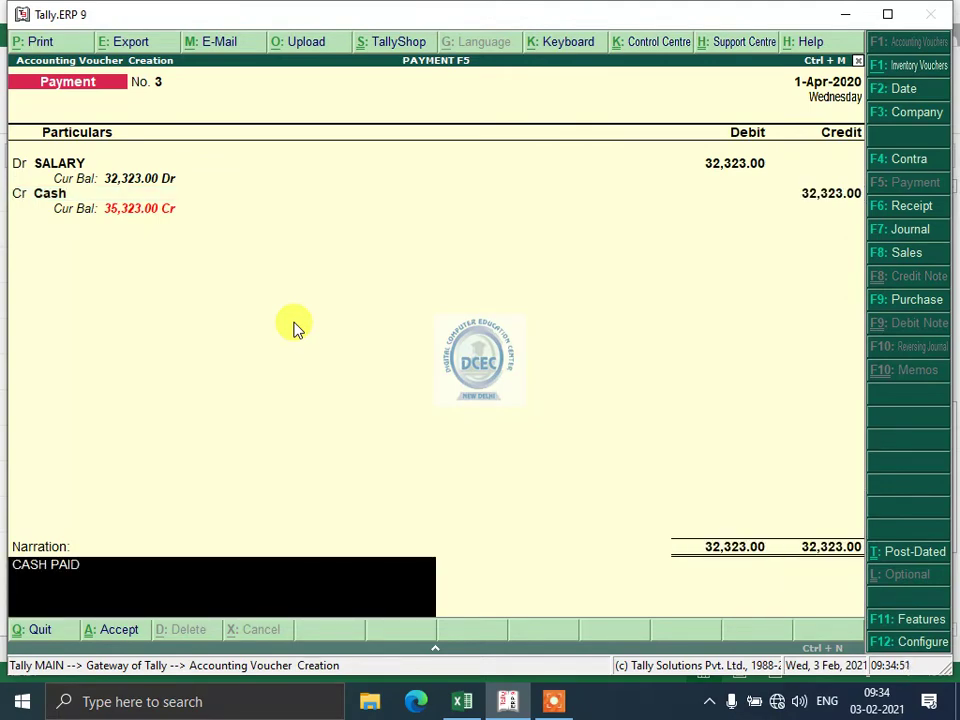
{"action": "type", "text": " TO RAJA"}
{"action": "type", "text": "N FOR SALARY"}
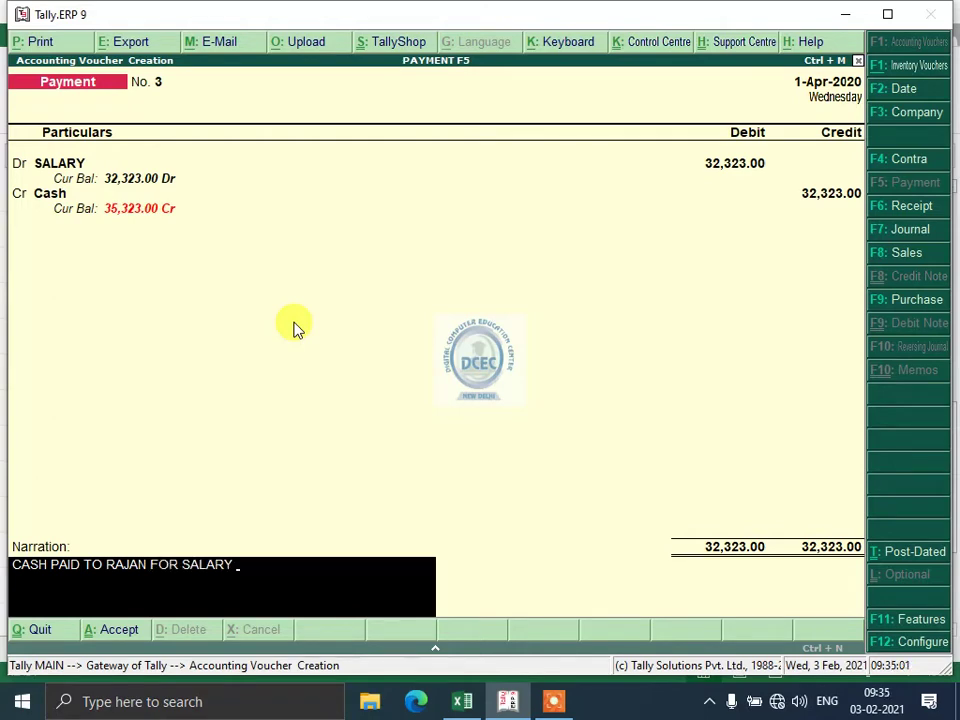
{"action": "type", "text": " OF"}
{"action": "type", "text": " FE"}
{"action": "type", "text": "B"}
{"action": "key", "text": "BackSpace"}
{"action": "key", "text": "BackSpace"}
{"action": "key", "text": "BackSpace"}
{"action": "type", "text": "H"}
{"action": "type", "text": "AN"}
{"action": "key", "text": "Return"}
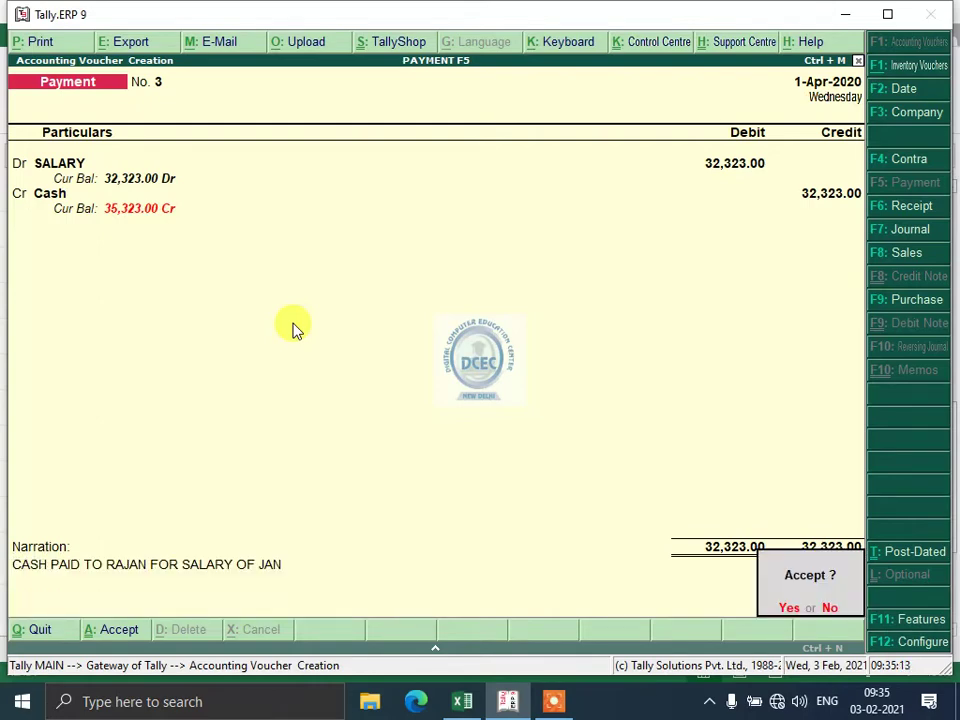
{"action": "key", "text": "y"}
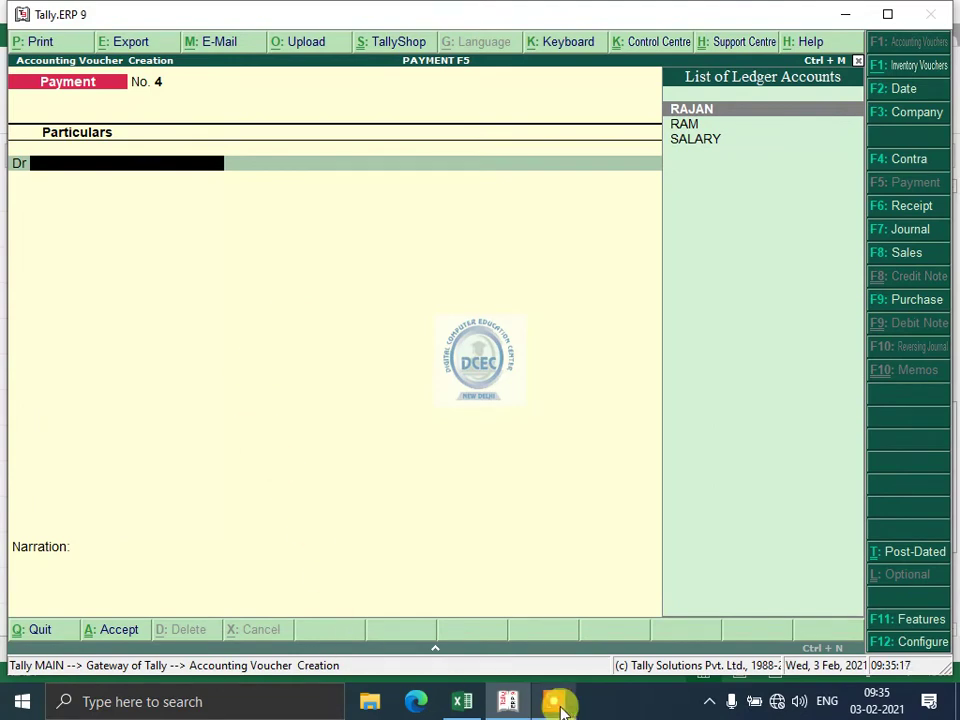
Switch to Excel and check the rent payment's debit and credit lines in rows 20 to 22.
{"action": "left_click", "coordinate": [465, 701]}
{"action": "scroll", "coordinate": [290, 590], "scroll_direction": "down", "scroll_amount": 2}
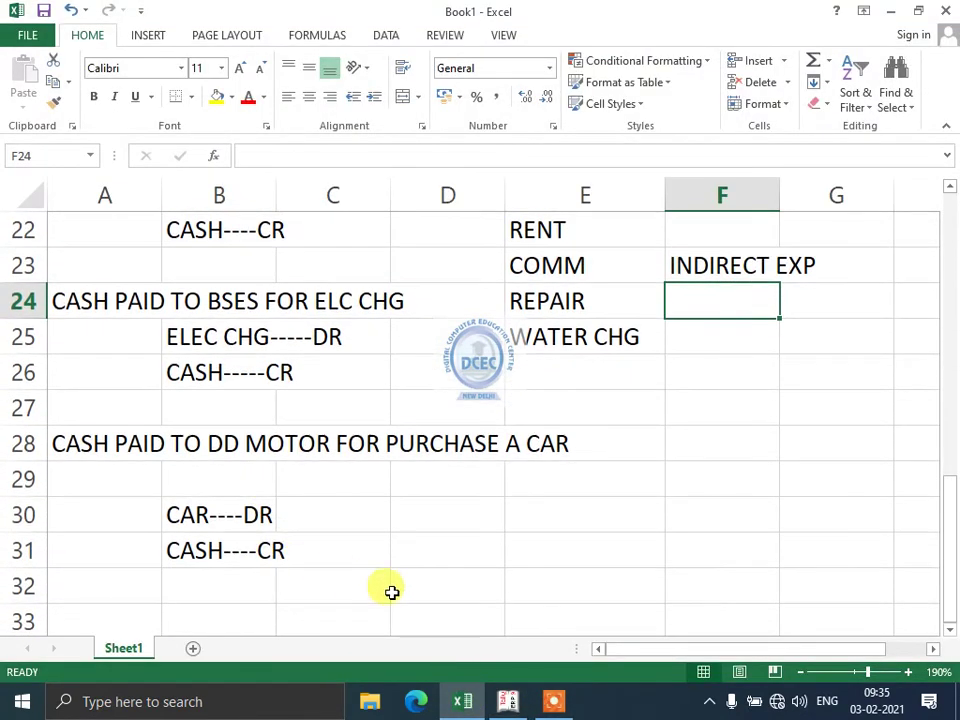
{"action": "scroll", "coordinate": [351, 416], "scroll_direction": "up", "scroll_amount": 1}
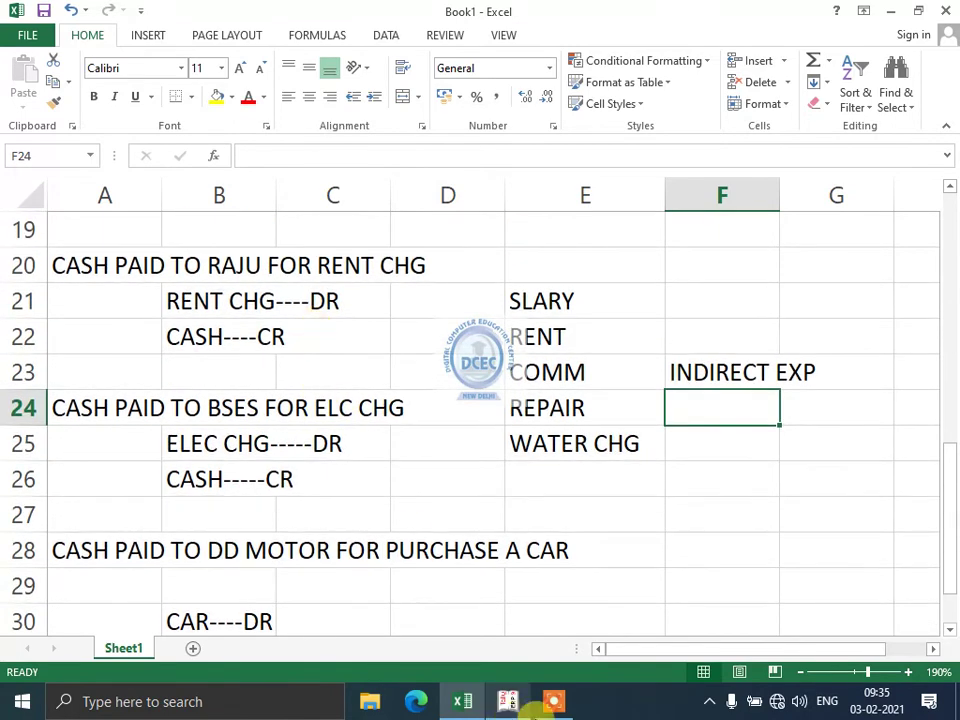
Switch to Tally.ERP 9 and create a RENT CHG ledger under Indirect Expenses from the fourth voucher's debit line.
{"action": "left_click", "coordinate": [510, 701]}
{"action": "key", "text": "alt+c"}
{"action": "type", "text": "RENT HG"}
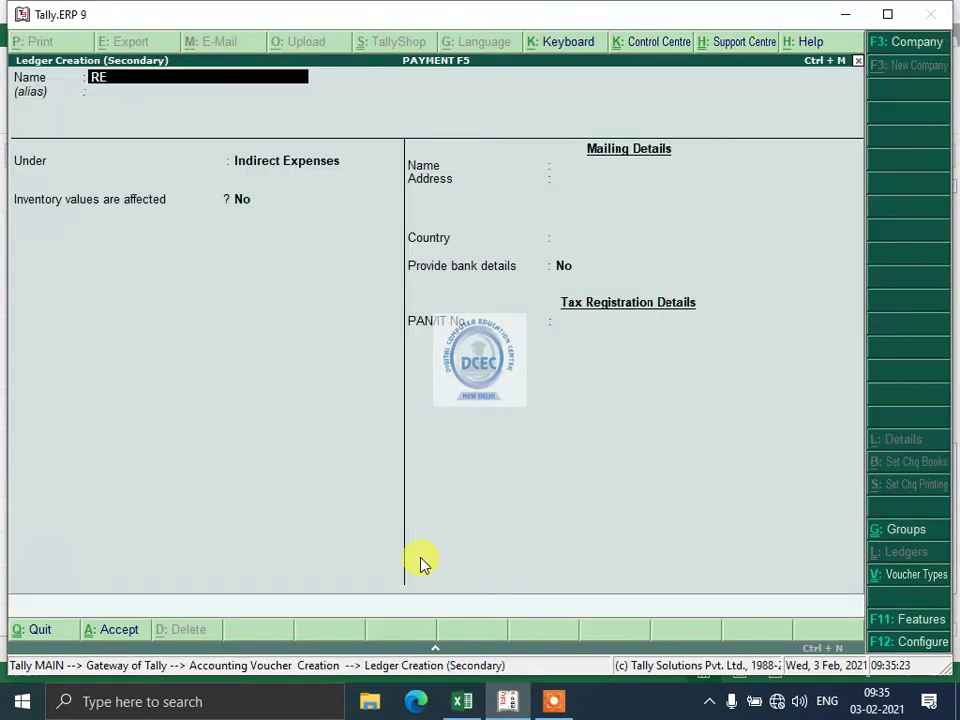
{"action": "key", "text": "BackSpace"}
{"action": "key", "text": "BackSpace"}
{"action": "type", "text": "CHG"}
{"action": "key", "text": "Return"}
{"action": "key", "text": "Return"}
{"action": "key", "text": "Return"}
{"action": "key", "text": "ctrl+a"}
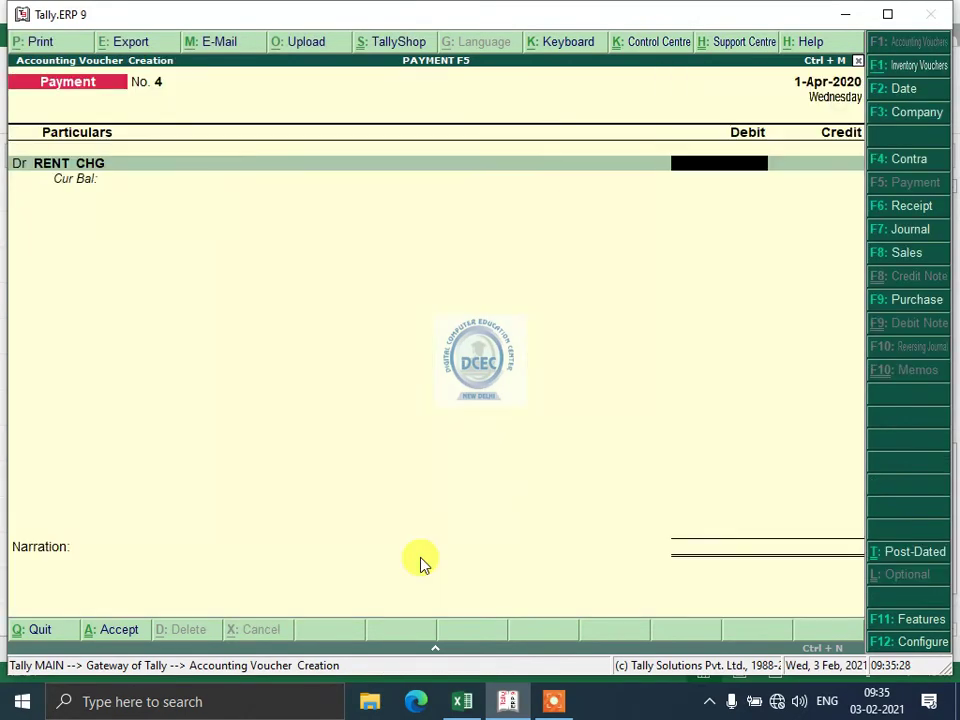
Debit RENT CHG 32,323 and credit Cash with the same amount in the fourth payment voucher.
{"action": "type", "text": "32,323"}
{"action": "key", "text": "Return"}
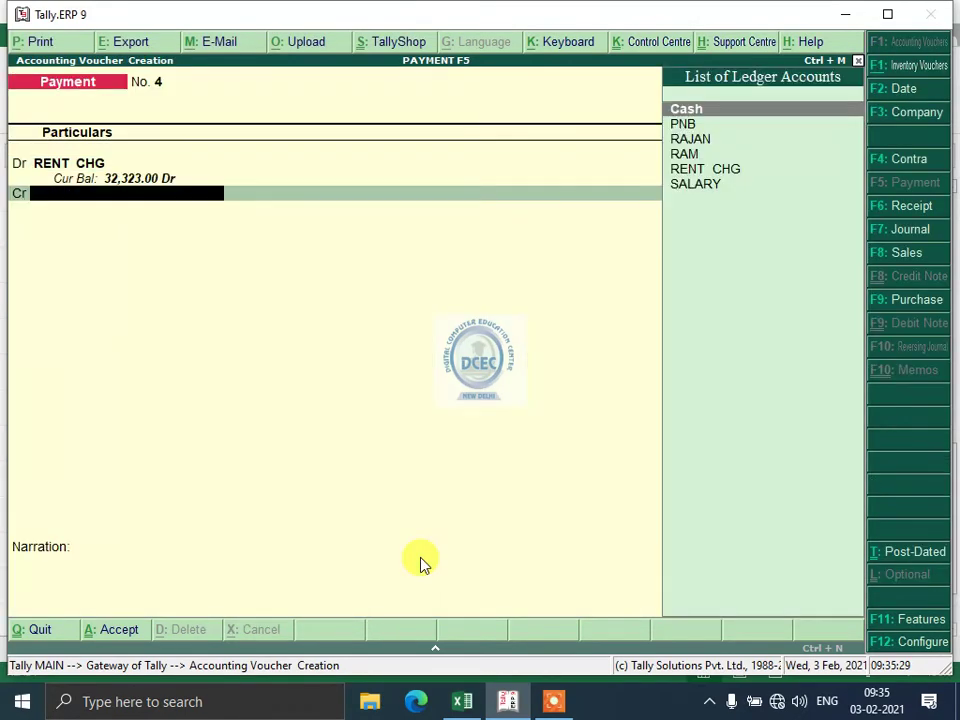
{"action": "key", "text": "Return"}
{"action": "key", "text": "Return"}
{"action": "key", "text": "Return"}
Narrate the fourth voucher as cash paid to the landlord by name "FOR RENT CHG OF FEB" with the plot and floor numbers, and save it.
{"action": "type", "text": "CA"}
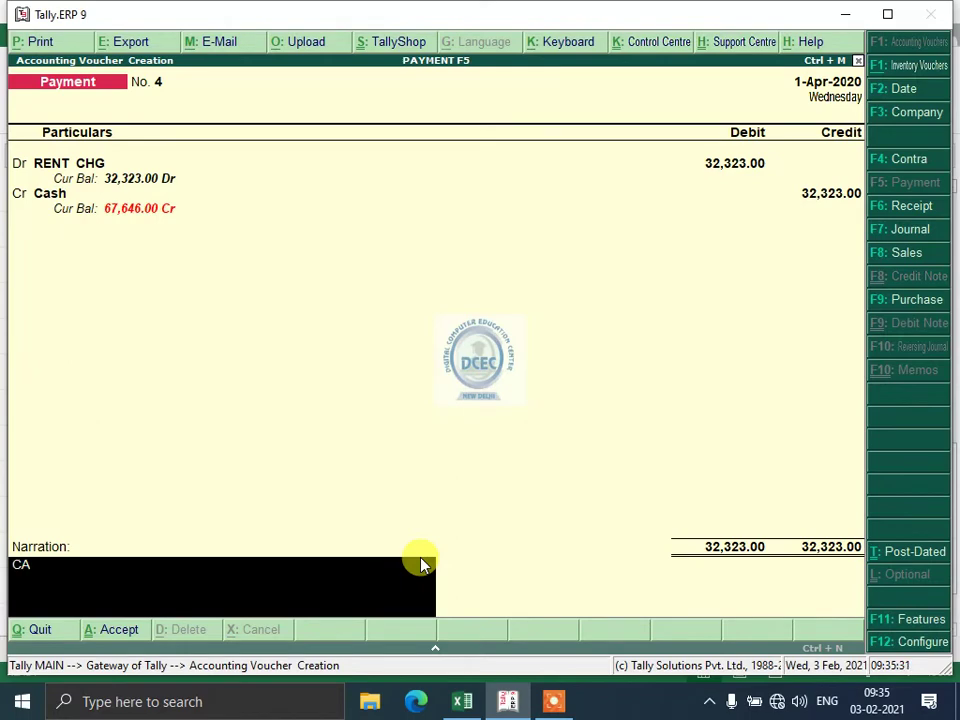
{"action": "type", "text": "SH PAID TO RAJ"}
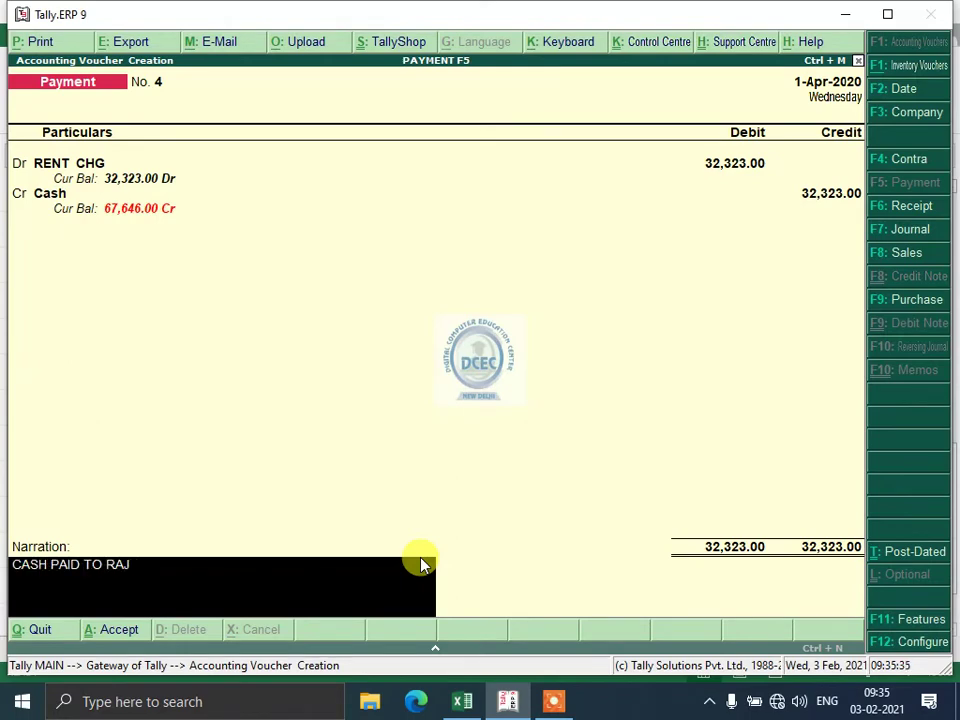
{"action": "type", "text": "U FOR RENT CHG OF FEB PLOT NO."}
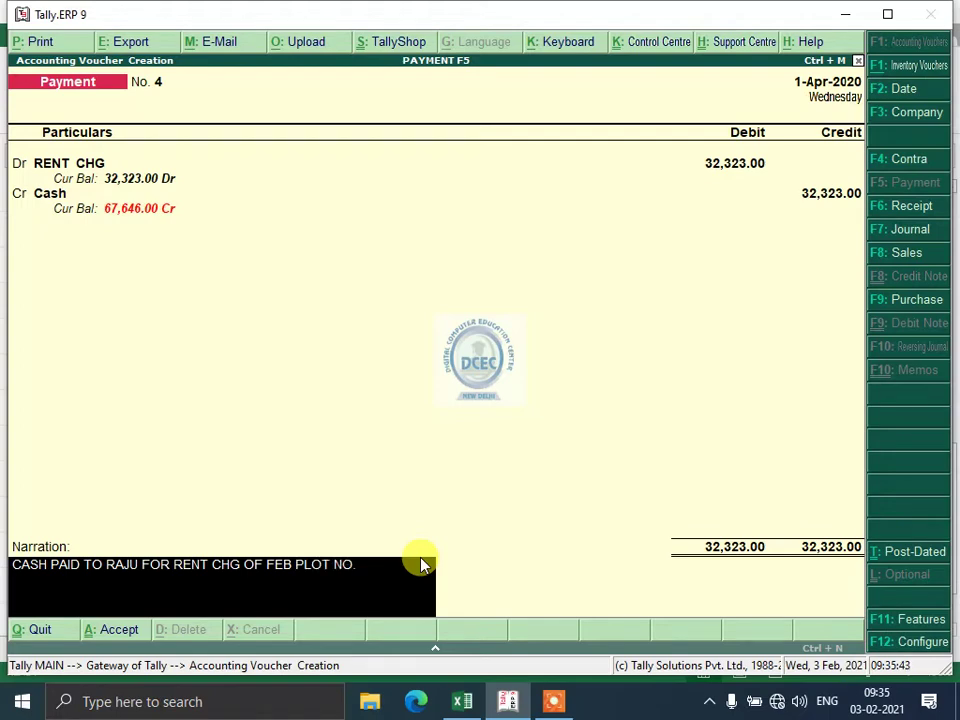
{"action": "type", "text": "323 FLOORE"}
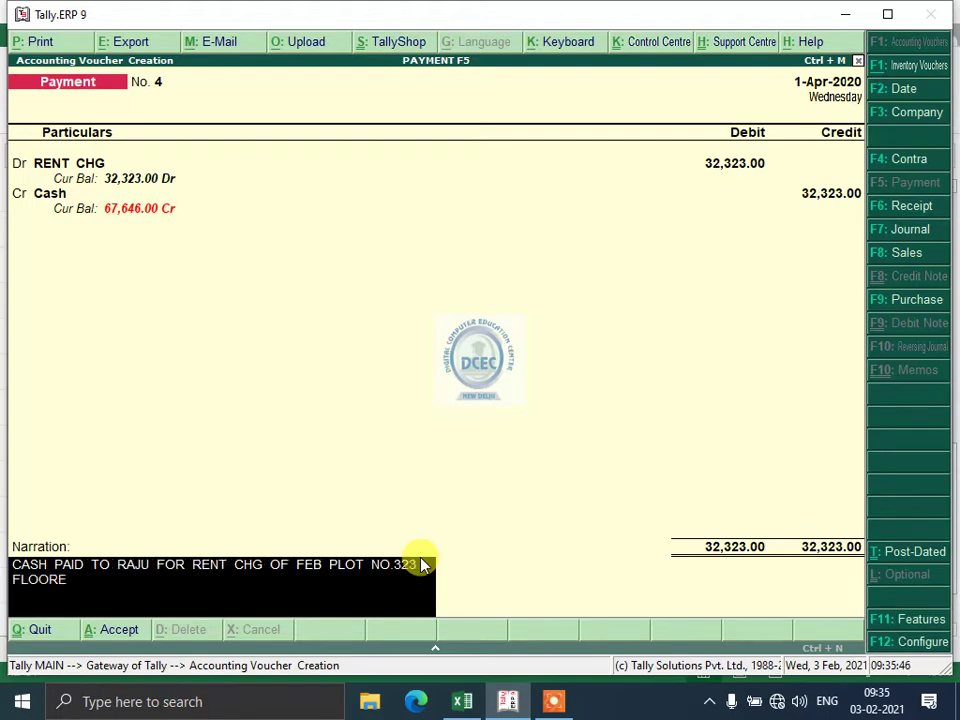
{"action": "key", "text": "BackSpace"}
{"action": "key", "text": "BackSpace"}
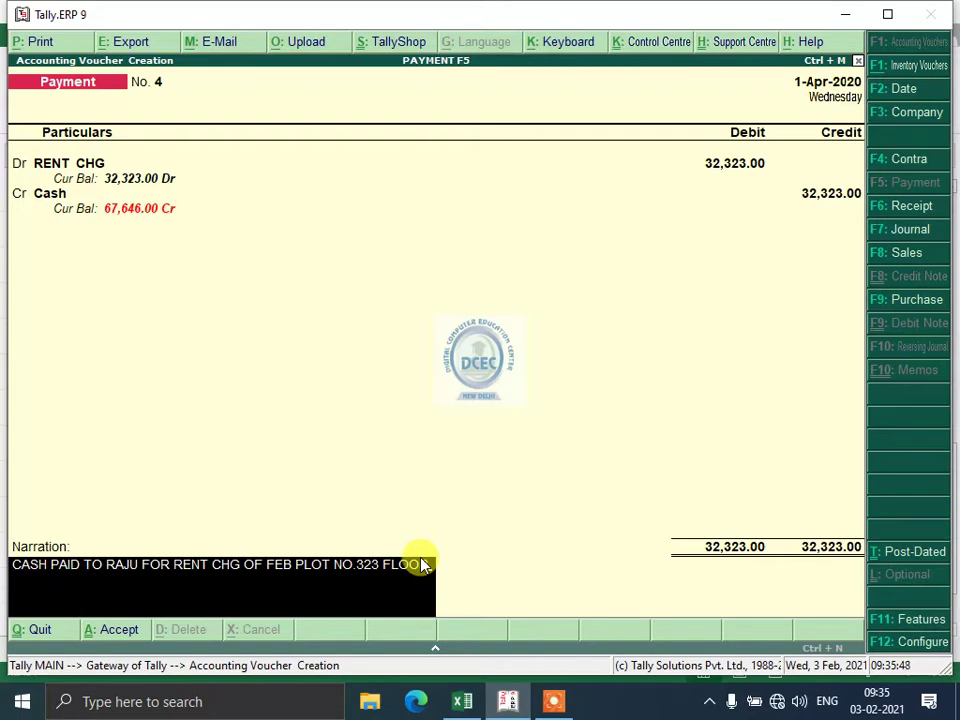
{"action": "type", "text": "4343"}
{"action": "key", "text": "Return"}
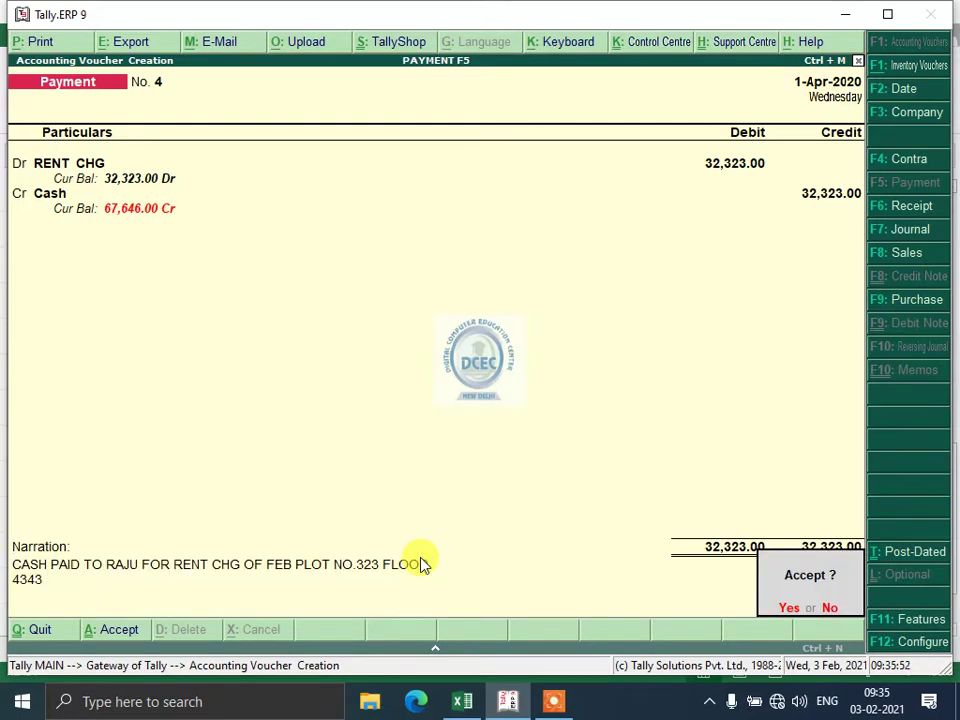
{"action": "key", "text": "Return"}
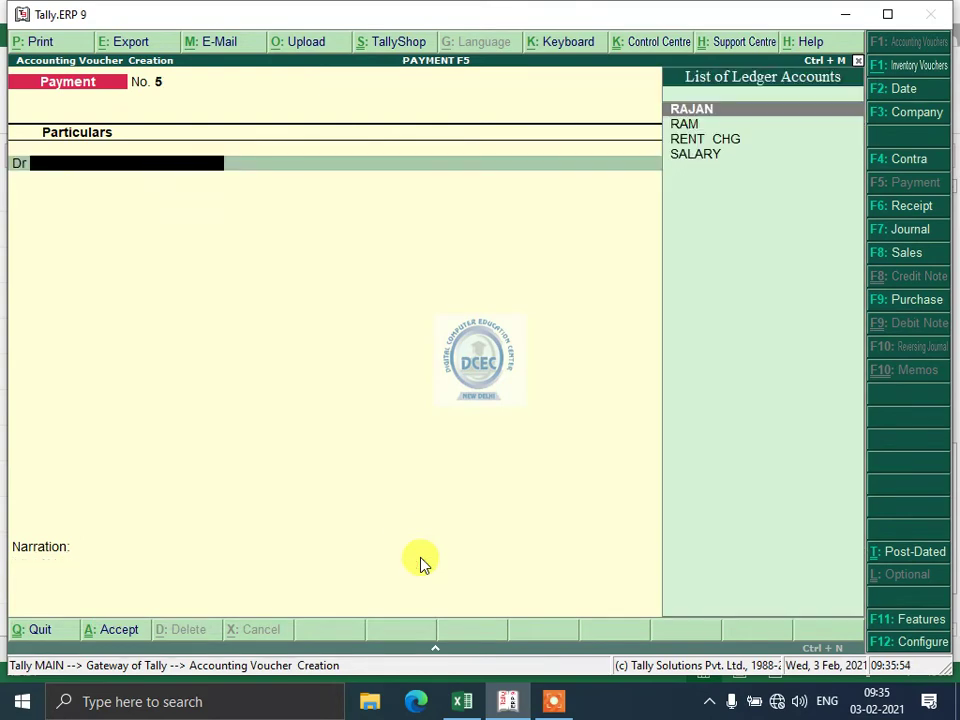
Create an ELE CHG ledger under Indirect Expenses from the fifth payment voucher's debit line.
{"action": "key", "text": "alt+c"}
{"action": "type", "text": "ELE"}
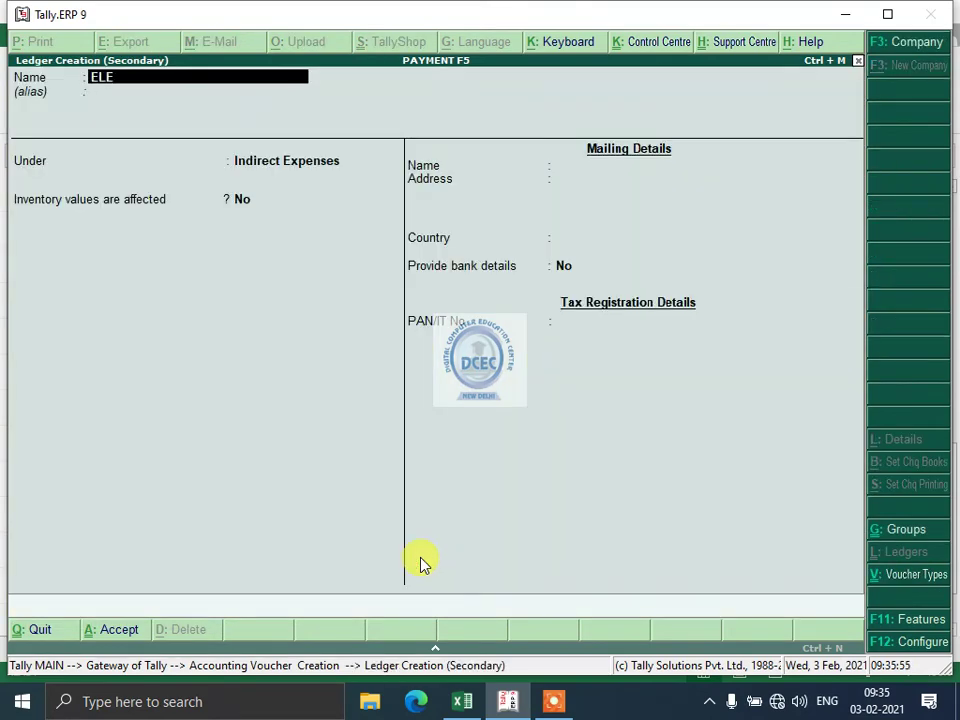
{"action": "type", "text": " CHG"}
{"action": "key", "text": "Return"}
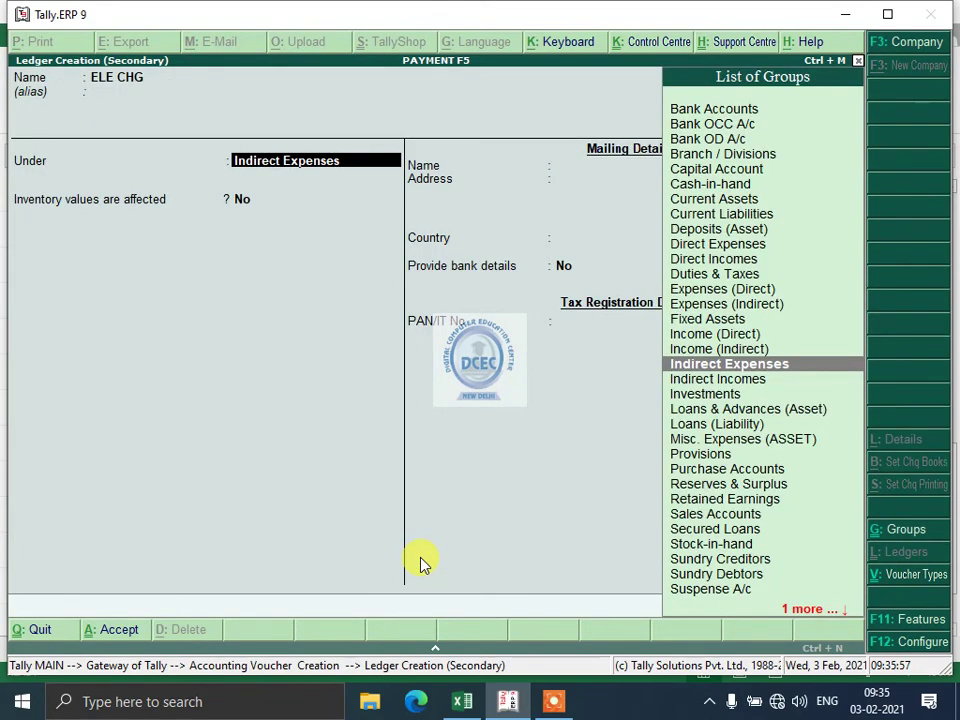
{"action": "key", "text": "Return"}
{"action": "key", "text": "Return"}
{"action": "key", "text": "Return"}
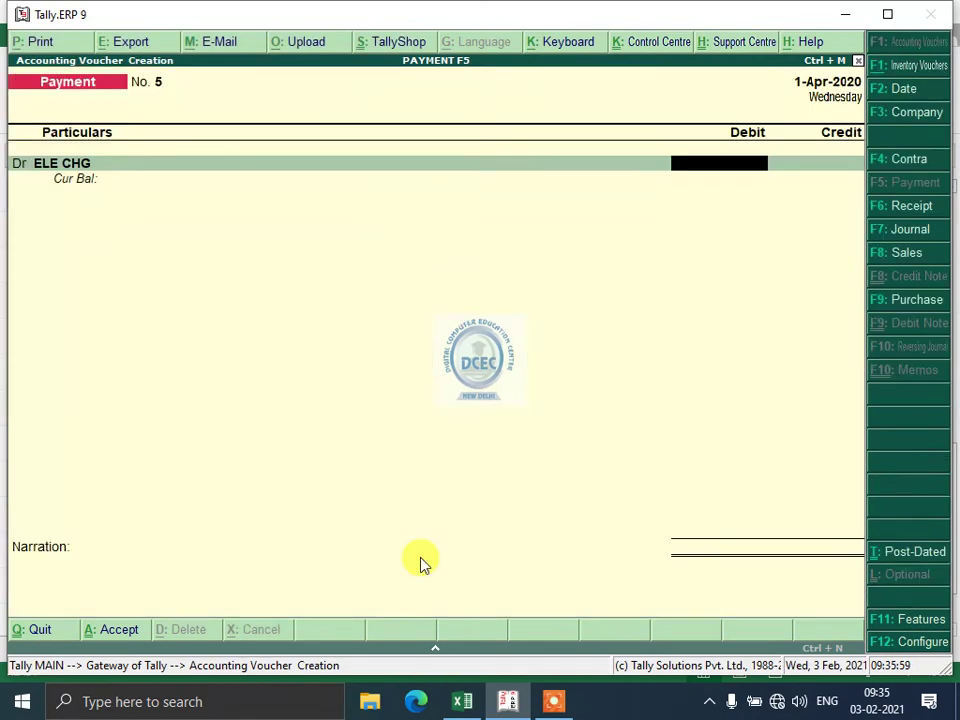
Debit ELE CHG 32,323 and credit Cash with the same amount in the fifth payment voucher.
{"action": "type", "text": "32323"}
{"action": "key", "text": "Return"}
{"action": "key", "text": "Return"}
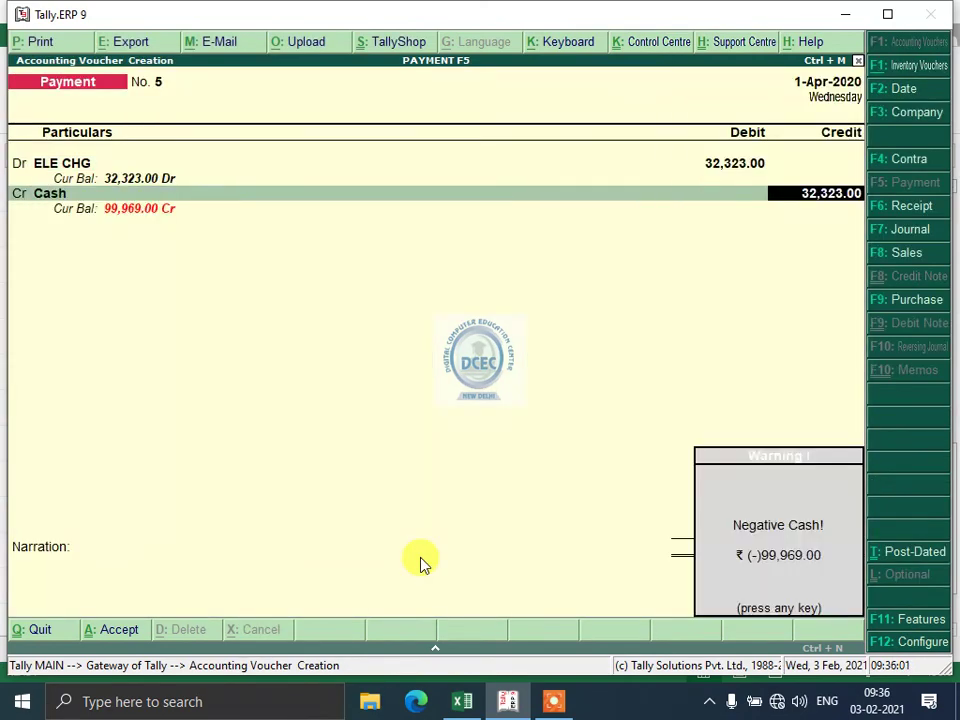
{"action": "key", "text": "Return"}
Narrate the fifth voucher "CASH PAID TO BSES FOR ELC CHG" with the meter, CA, floor and plot numbers, and save the voucher.
{"action": "type", "text": "CASH PAI"}
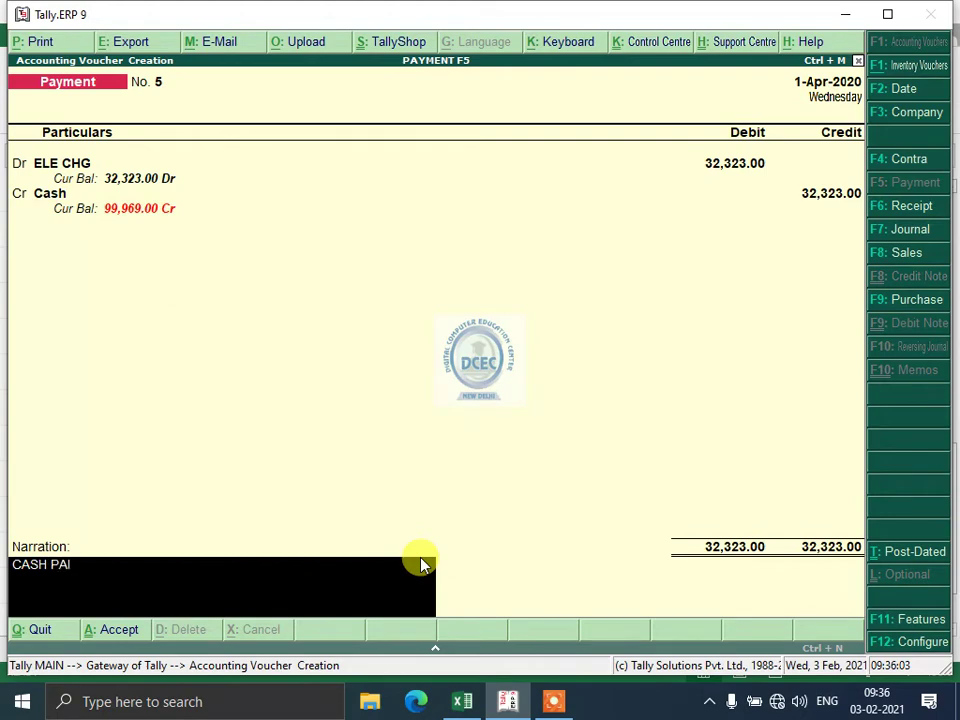
{"action": "key", "text": "BackSpace"}
{"action": "key", "text": "BackSpace"}
{"action": "key", "text": "BackSpace"}
{"action": "type", "text": "BSES FOR"}
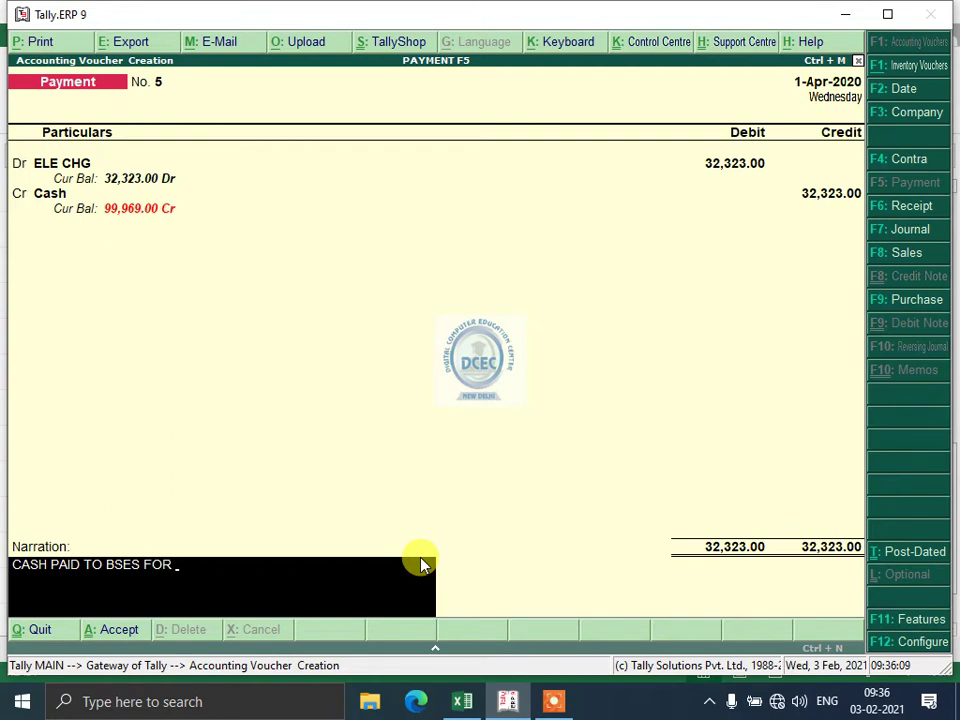
{"action": "type", "text": " ELC CHG ... MERE"}
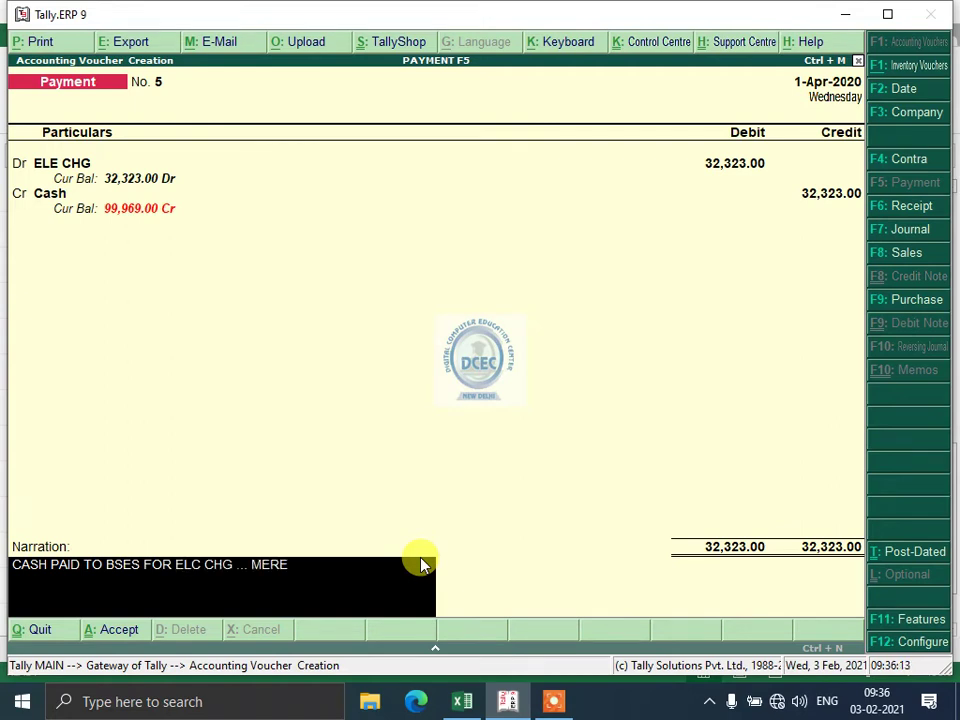
{"action": "key", "text": "BackSpace"}
{"action": "key", "text": "BackSpace"}
{"action": "type", "text": "TER NO.3232 CA"}
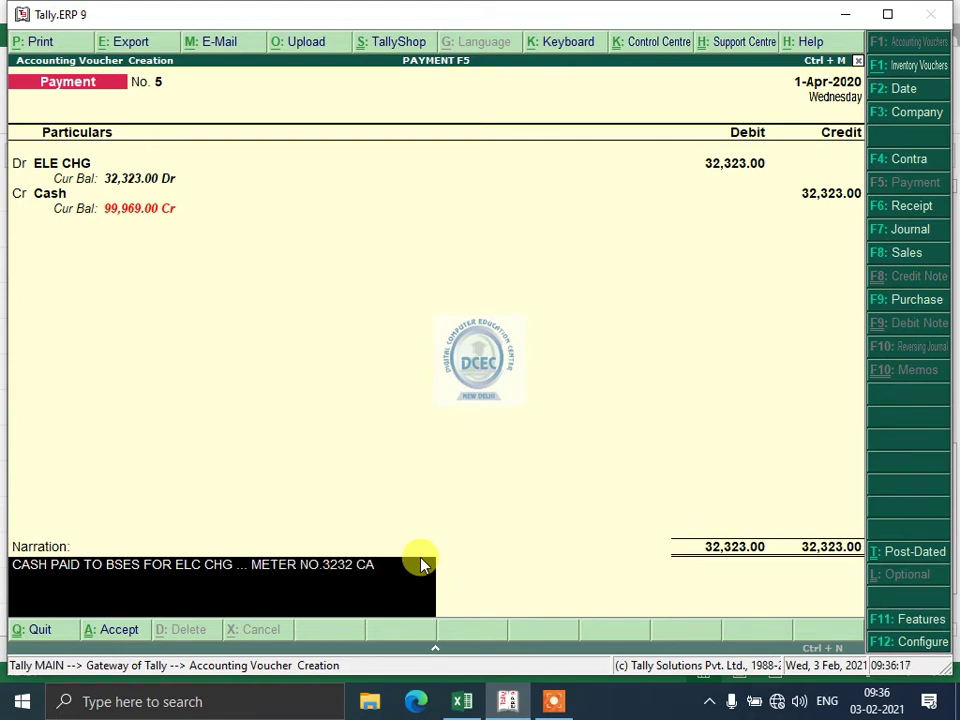
{"action": "type", "text": " 3232 FLOOR"}
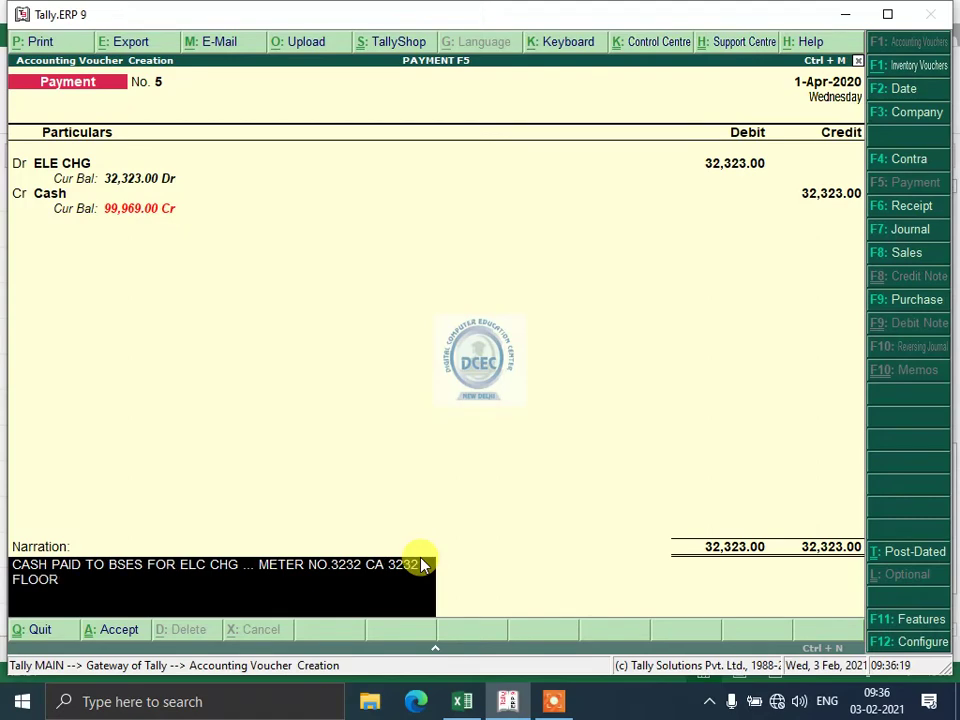
{"action": "type", "text": " NO.3232 PLOT "}
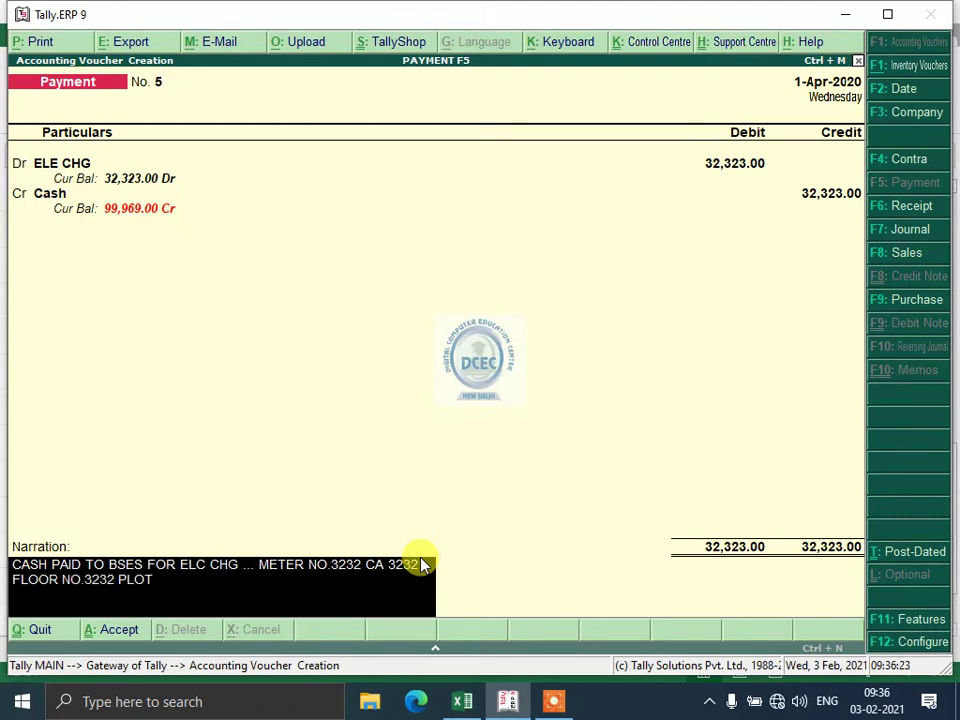
{"action": "type", "text": ".3232"}
{"action": "key", "text": "Return"}
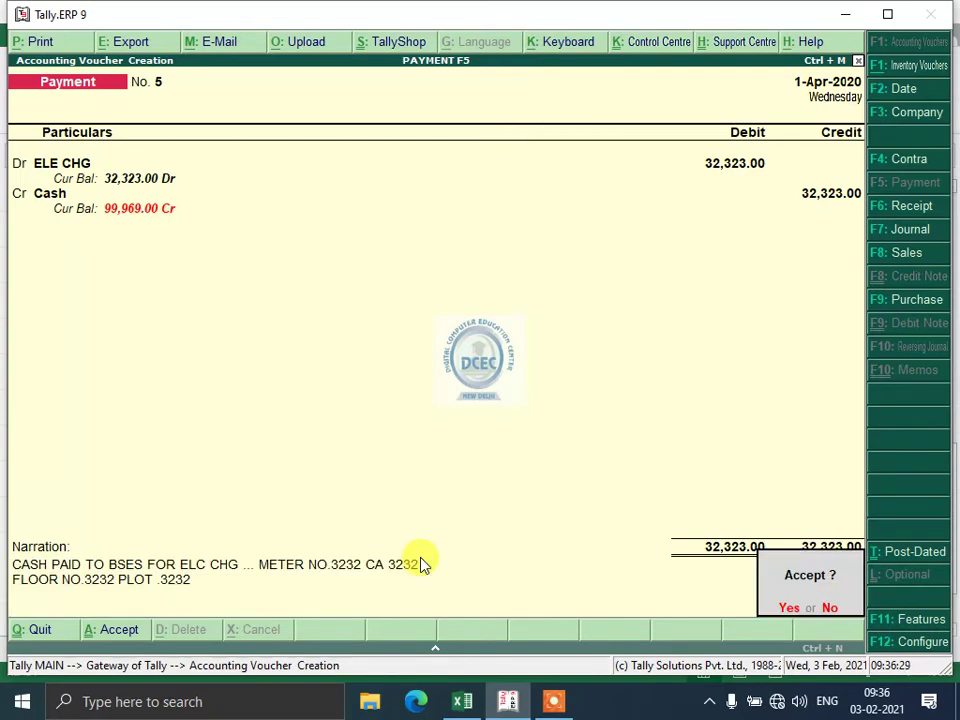
{"action": "key", "text": "Return"}
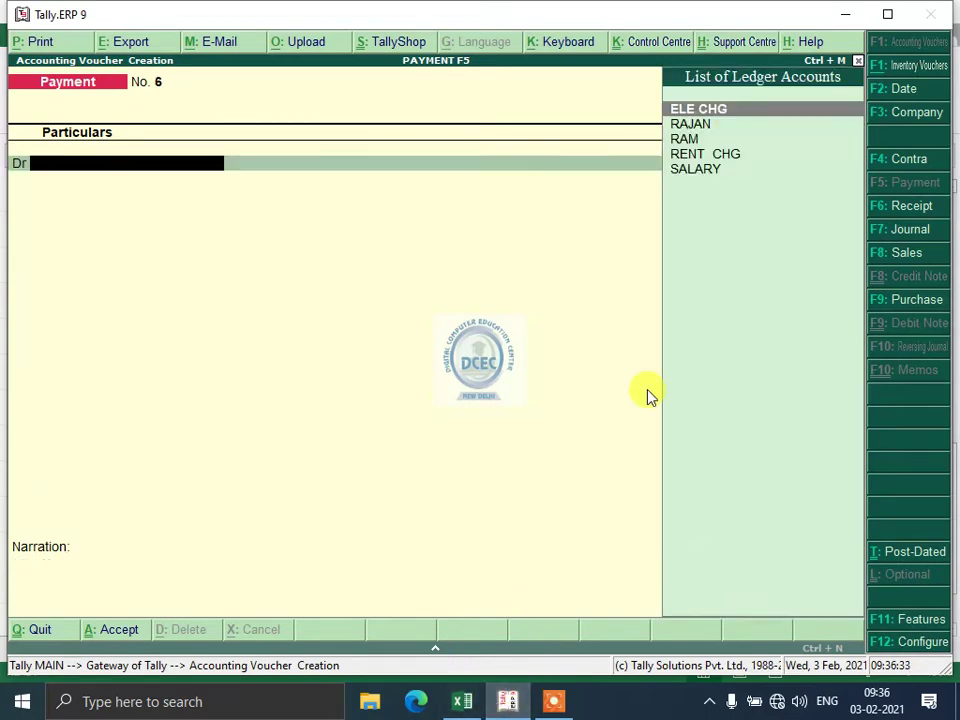
Switch to Excel and check the electricity entry in rows 24 to 26 and the car purchase entry in rows 28 to 31.
{"action": "left_click", "coordinate": [464, 700]}
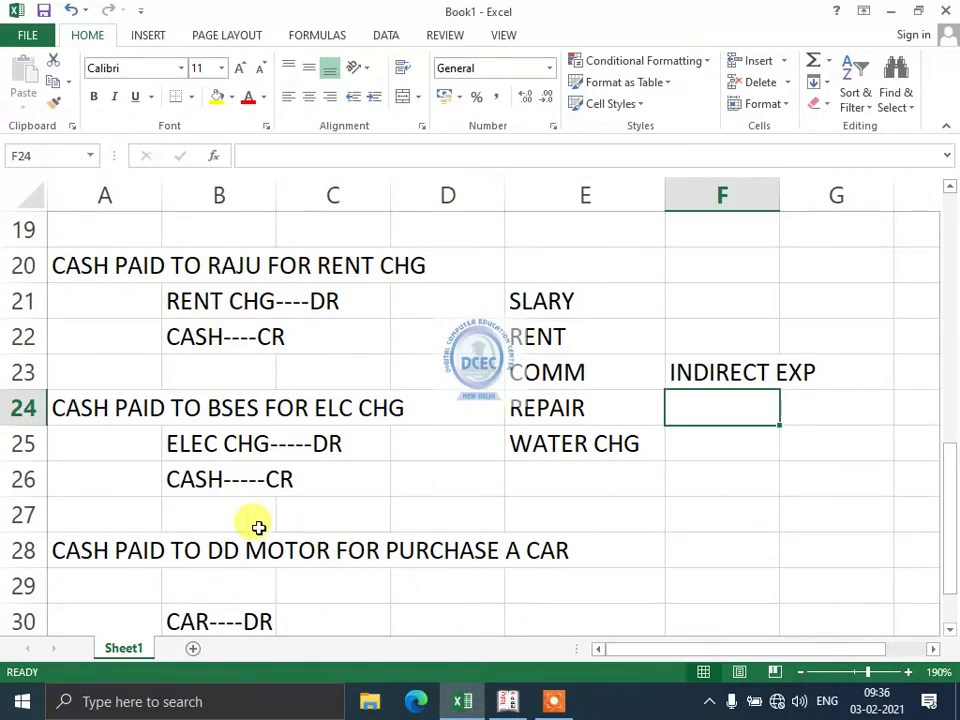
{"action": "scroll", "coordinate": [240, 381], "scroll_direction": "down", "scroll_amount": 2}
{"action": "scroll", "coordinate": [205, 275], "scroll_direction": "up", "scroll_amount": 1}
{"action": "scroll", "coordinate": [205, 275], "scroll_direction": "up", "scroll_amount": 1}
{"action": "left_click_drag", "start_coordinate": [146, 294], "coordinate": [413, 359]}
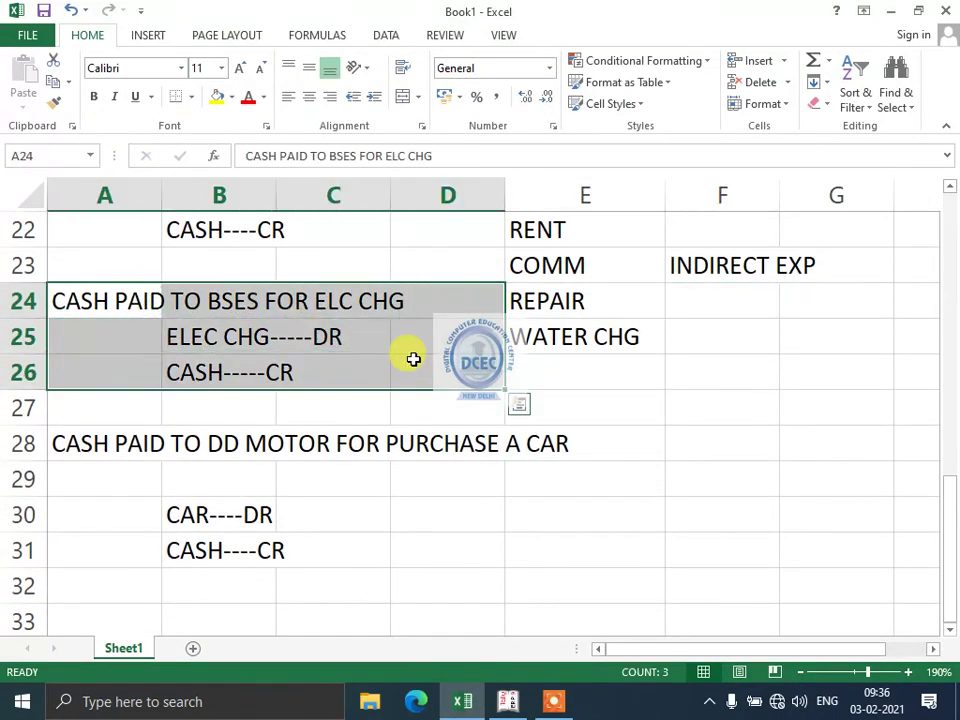
{"action": "left_click", "coordinate": [528, 262]}
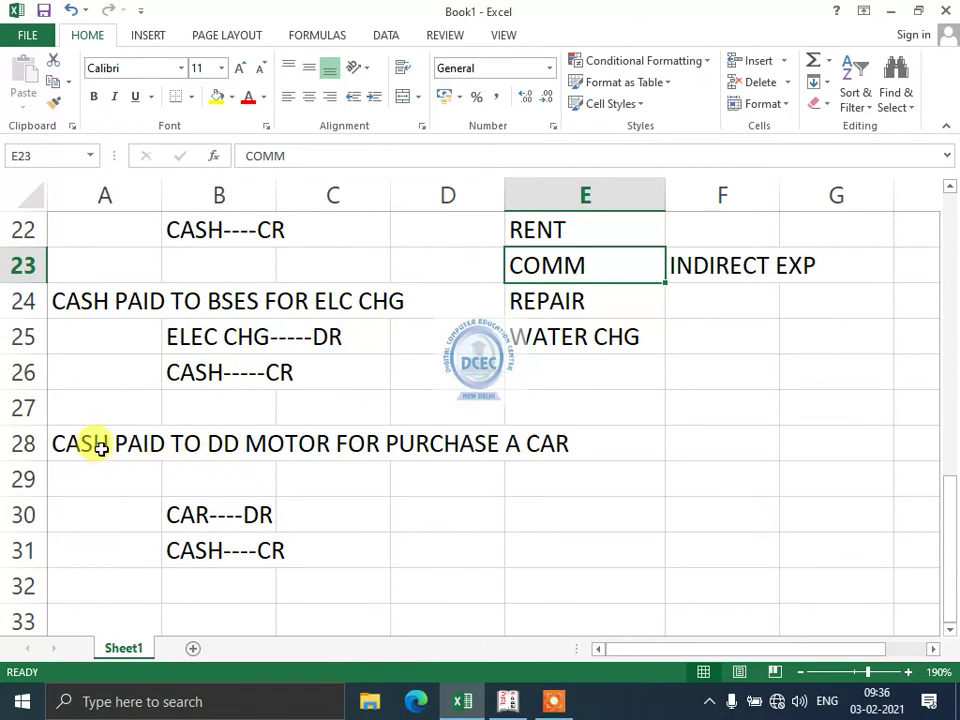
{"action": "left_click_drag", "start_coordinate": [99, 450], "coordinate": [341, 548]}
{"action": "left_click", "coordinate": [507, 699]}
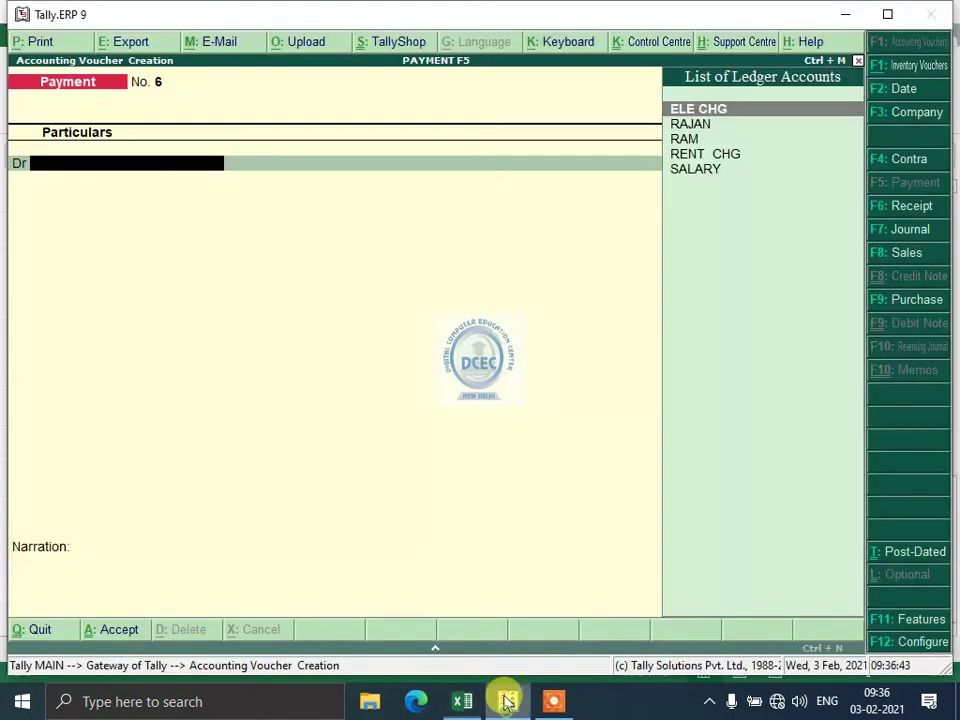
{"action": "left_click", "coordinate": [460, 701]}
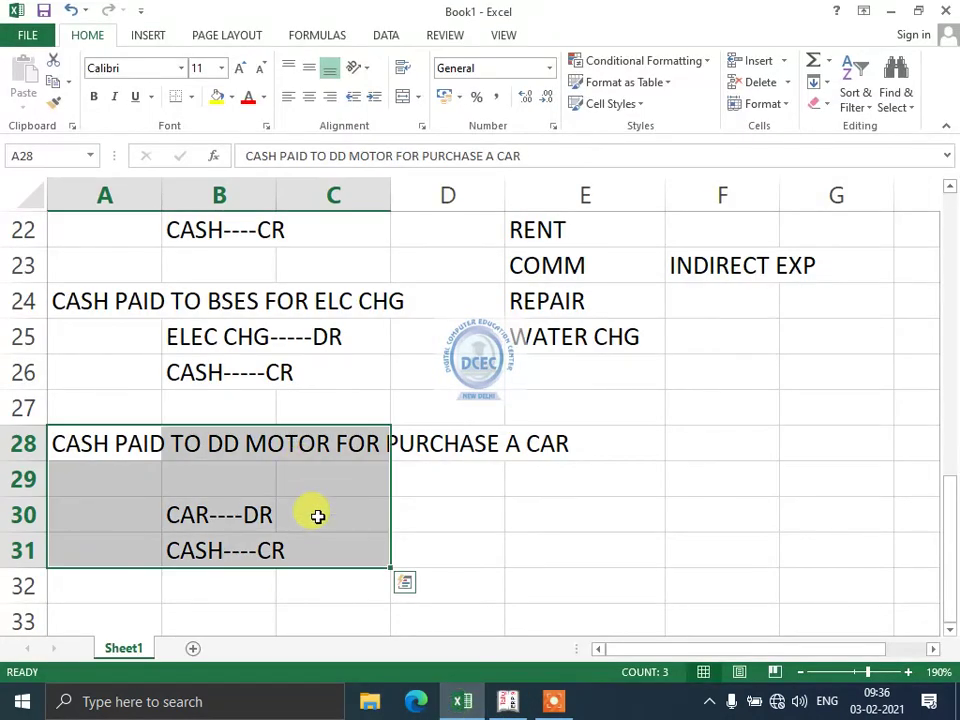
Switch to Tally.ERP 9 and create a CAR ledger under Fixed Assets from the sixth payment voucher's debit line.
{"action": "left_click", "coordinate": [507, 701]}
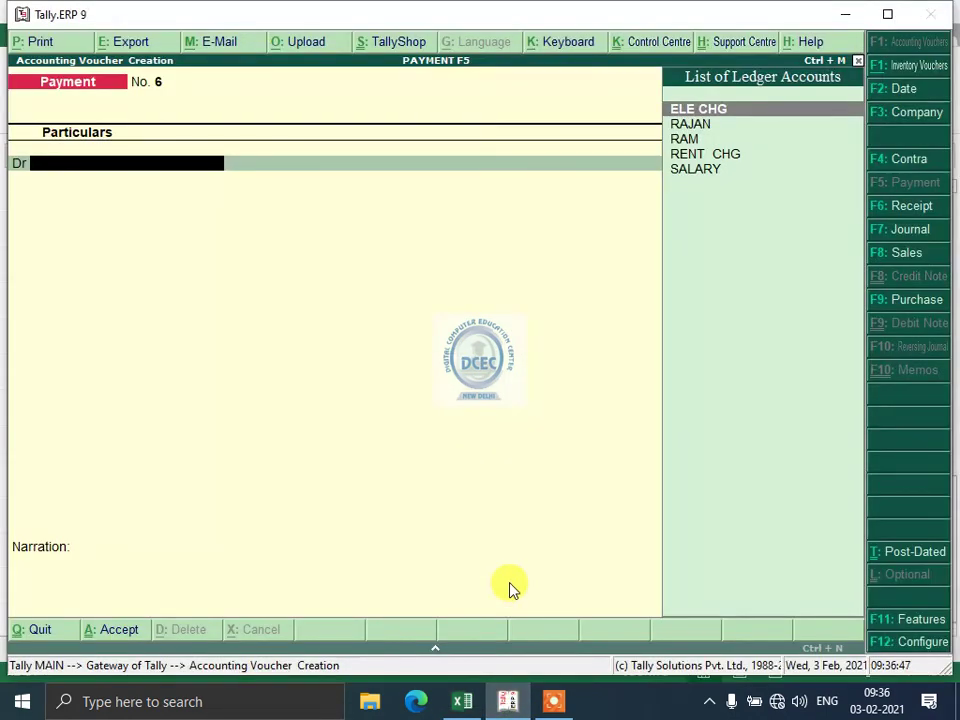
{"action": "key", "text": "alt+c"}
{"action": "type", "text": "CAR"}
{"action": "key", "text": "Return"}
{"action": "key", "text": "Return"}
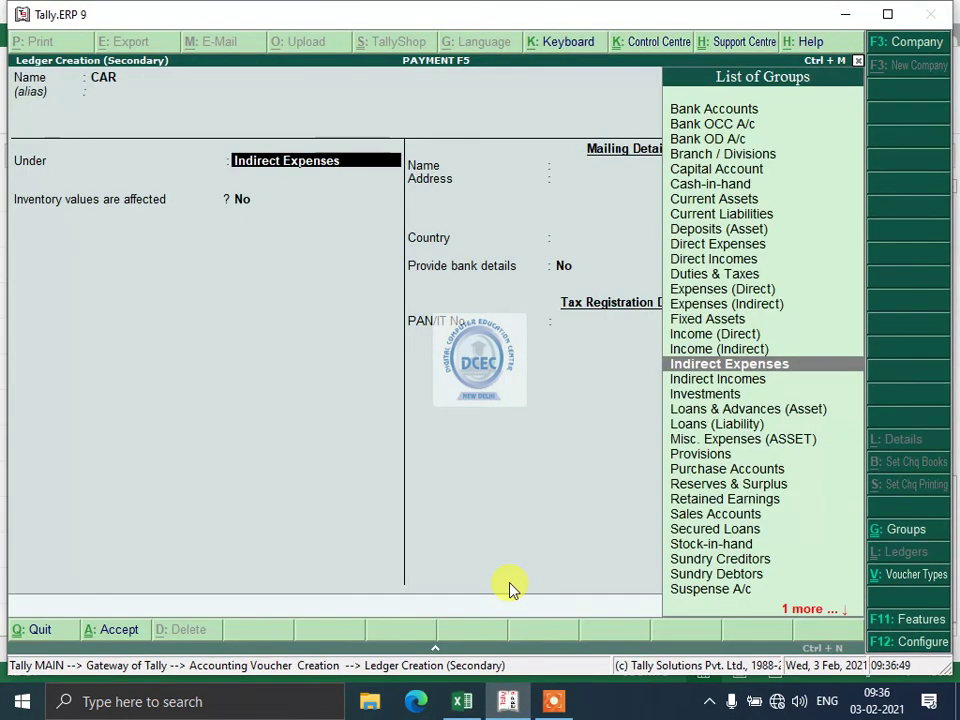
{"action": "type", "text": "F"}
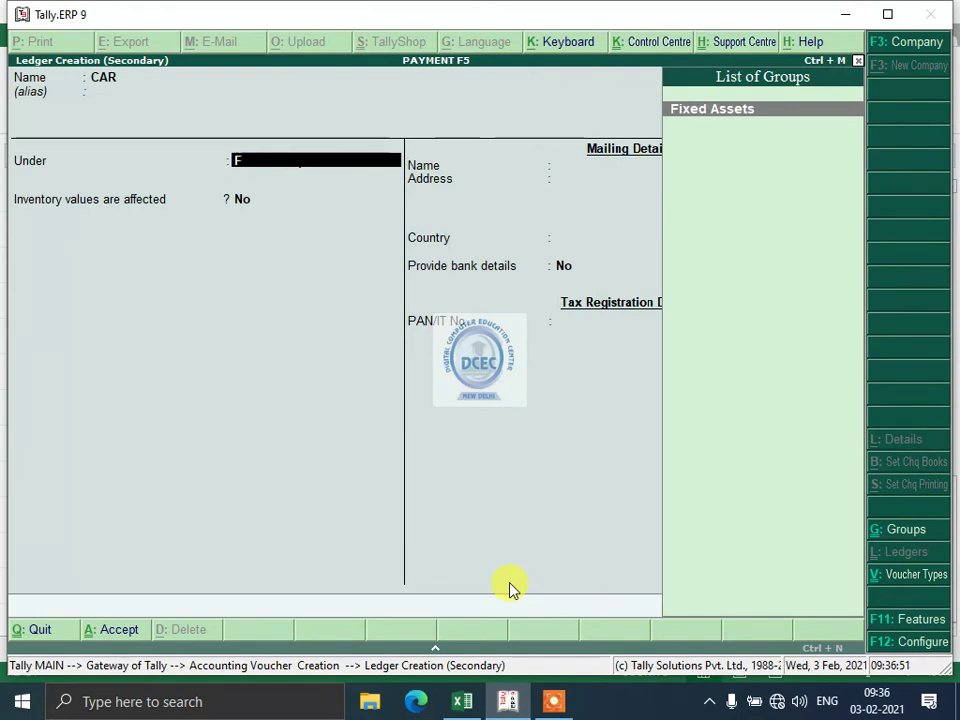
{"action": "key", "text": "Return"}
{"action": "key", "text": "Return"}
{"action": "key", "text": "Return"}
{"action": "key", "text": "Return"}
{"action": "key", "text": "Return"}
{"action": "key", "text": "Return"}
{"action": "key", "text": "Return"}
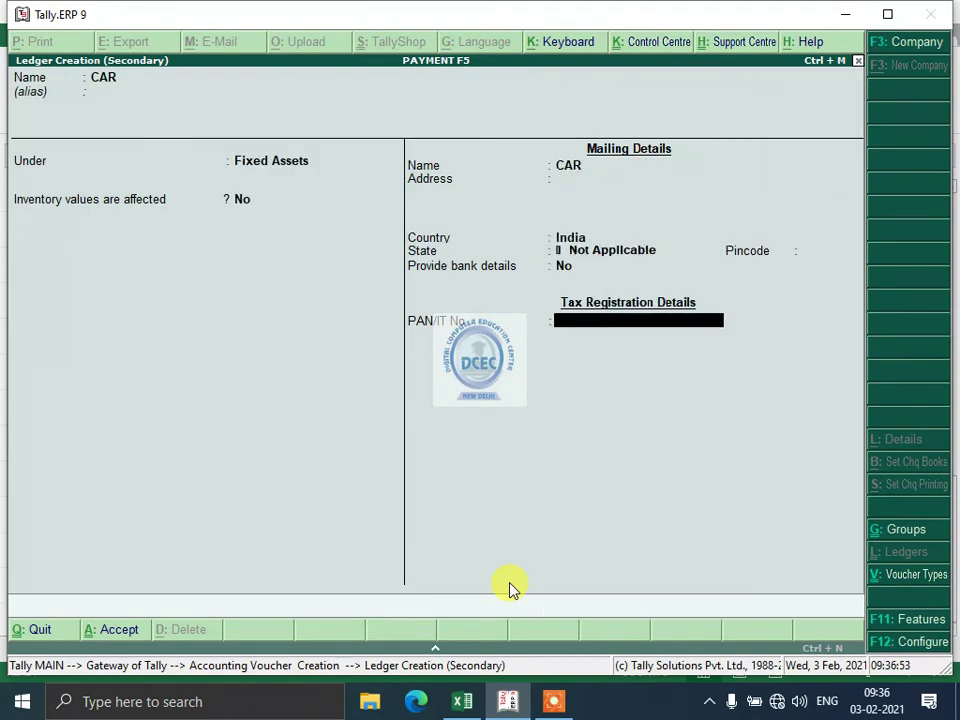
Debit CAR 3,23,232 in the sixth payment voucher and credit the same amount to the CAR ledger.
{"action": "type", "text": "3,23,232"}
{"action": "key", "text": "Return"}
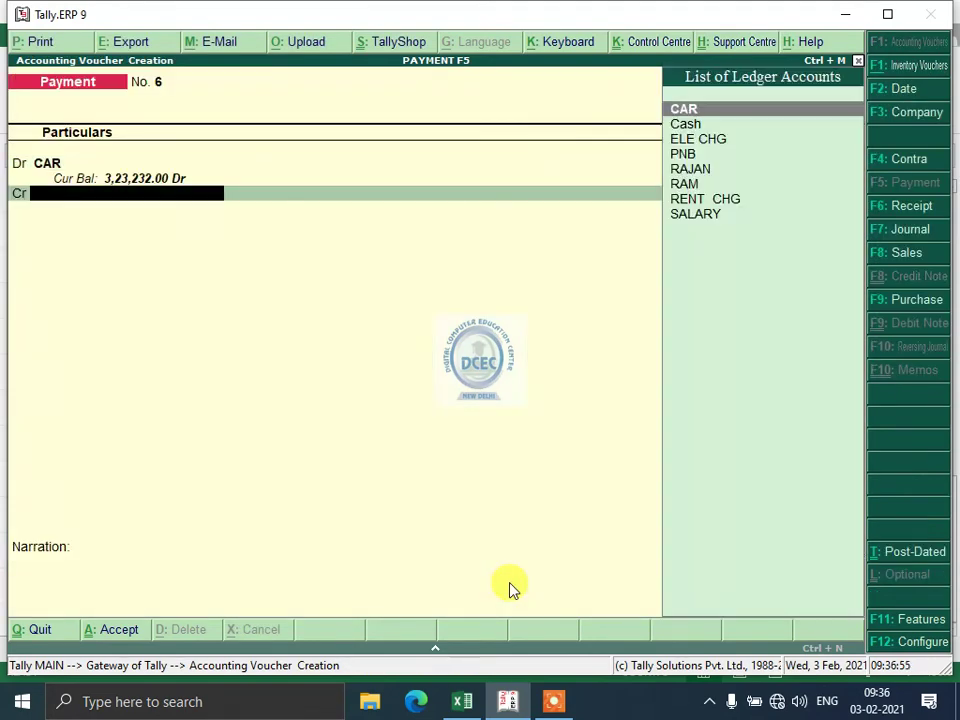
{"action": "key", "text": "Return"}
{"action": "key", "text": "Return"}
Narrate the sixth voucher "CASH PAID TO DD MOTOR FOR PUCHASE A CAR" with the bill number, and try to save it.
{"action": "type", "text": "CAS"}
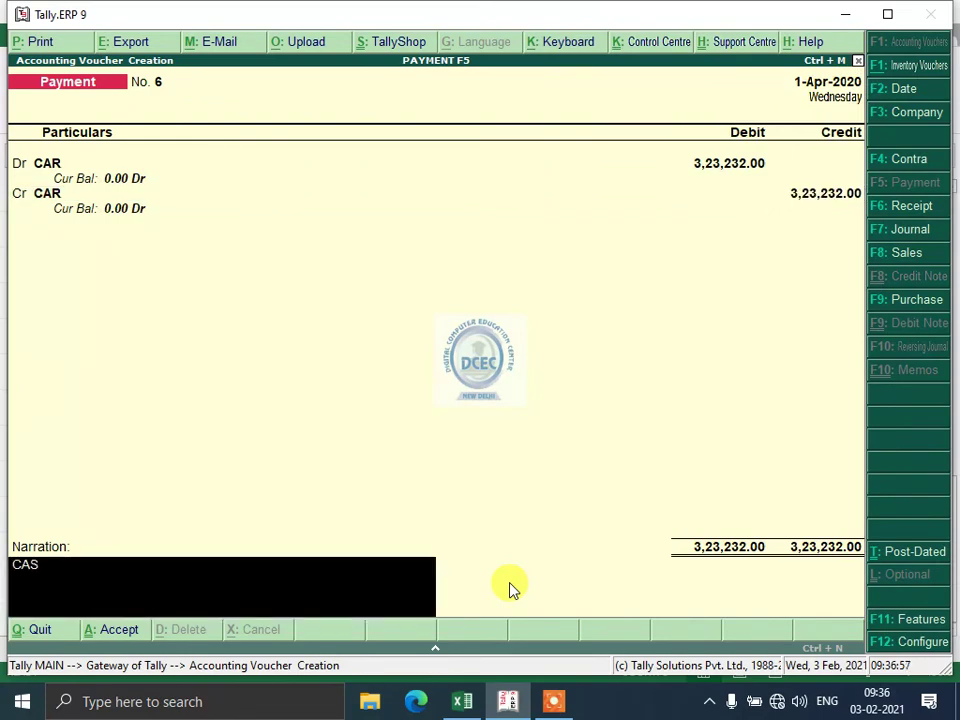
{"action": "type", "text": "H PAID TO DD MTO"}
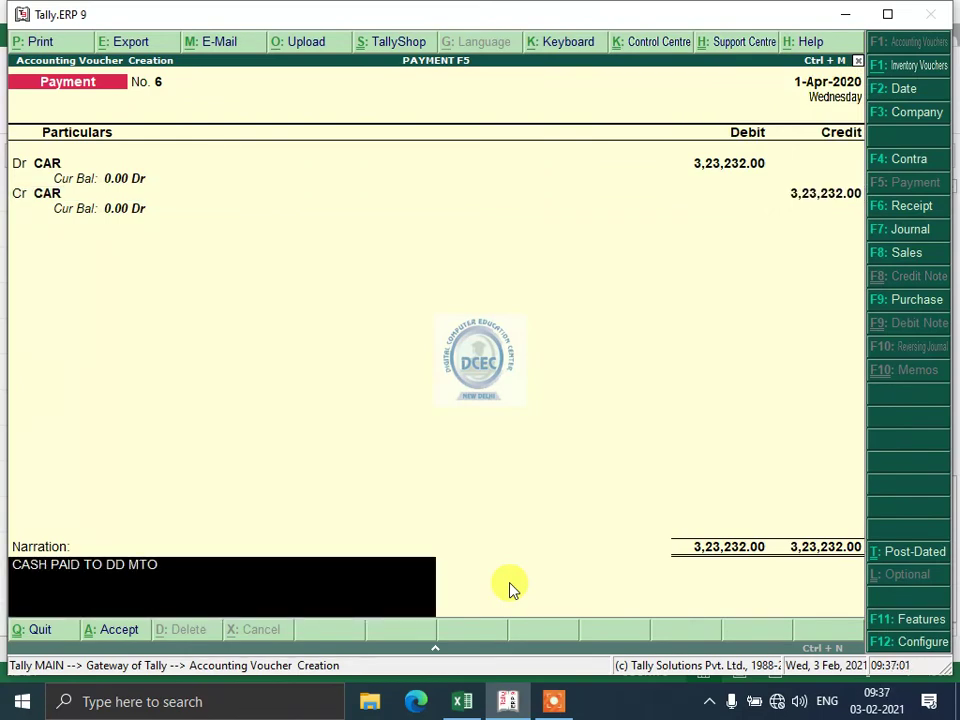
{"action": "type", "text": "R"}
{"action": "key", "text": "BackSpace"}
{"action": "key", "text": "BackSpace"}
{"action": "key", "text": "BackSpace"}
{"action": "type", "text": "OTOR FOR PUCH"}
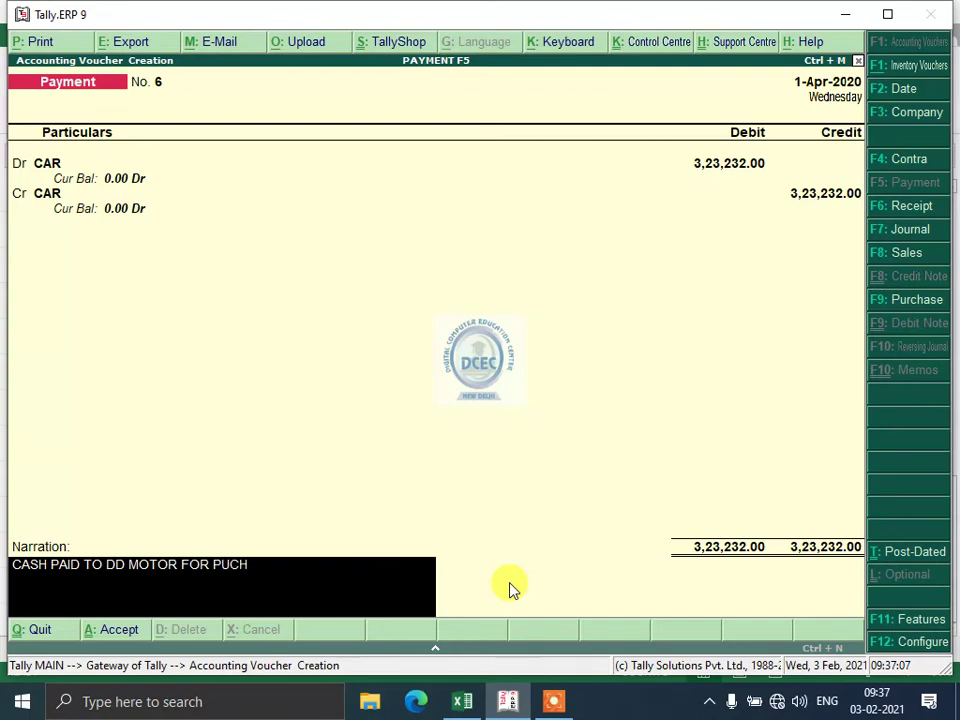
{"action": "type", "text": "ASE A CAR"}
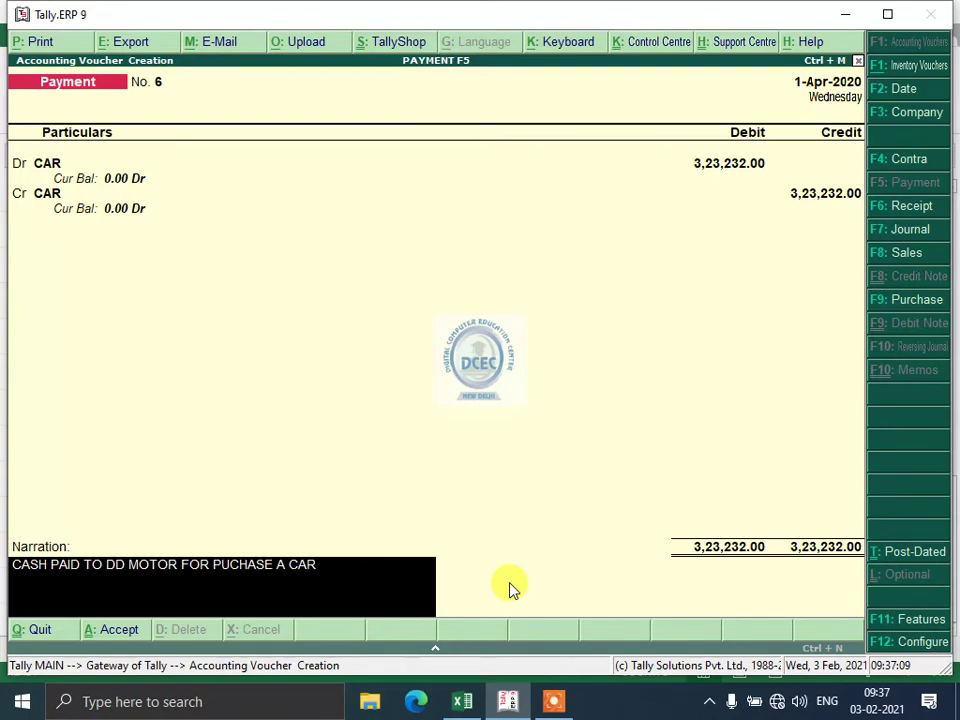
{"action": "type", "text": " BILL O4343\\"}
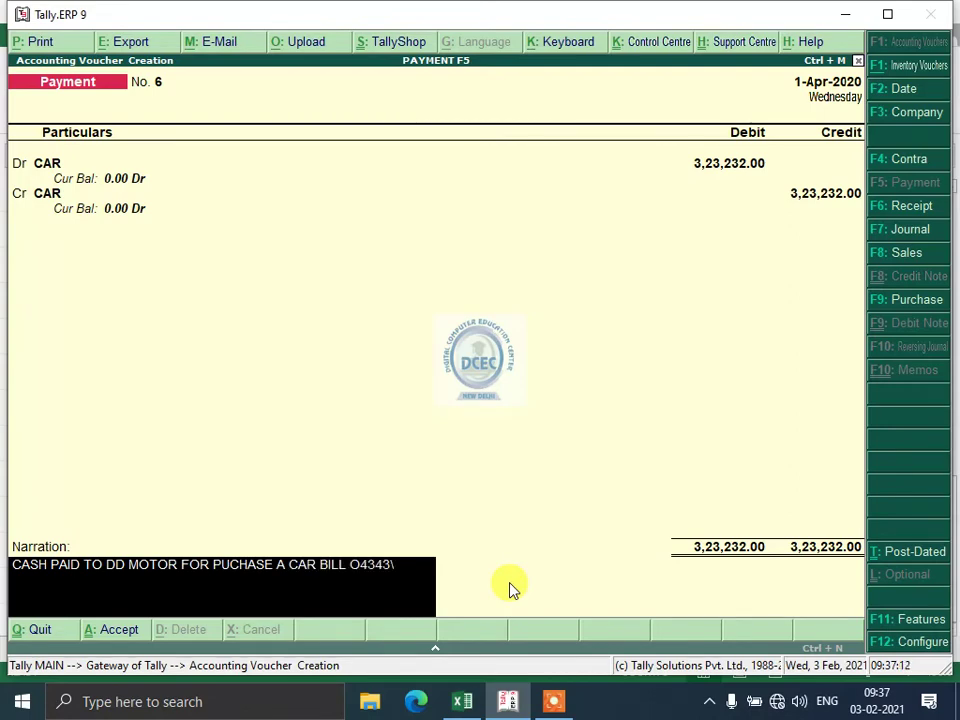
{"action": "key", "text": "Return"}
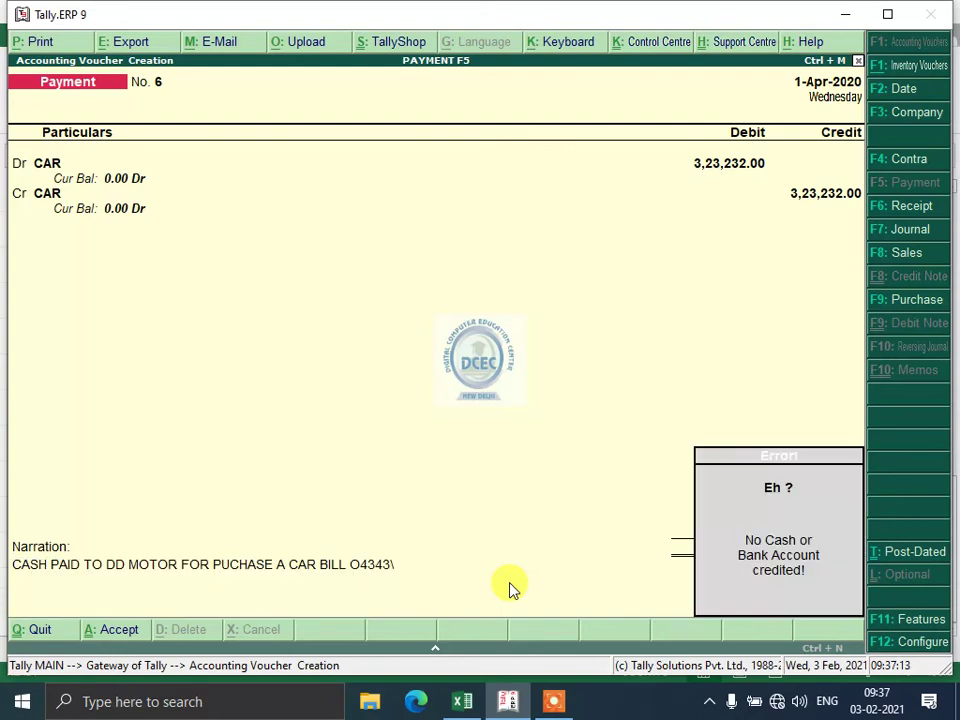
Replace CAR with Cash as the credit ledger of the sixth payment voucher and save the voucher.
{"action": "key", "text": "Return"}
{"action": "key", "text": "Return"}
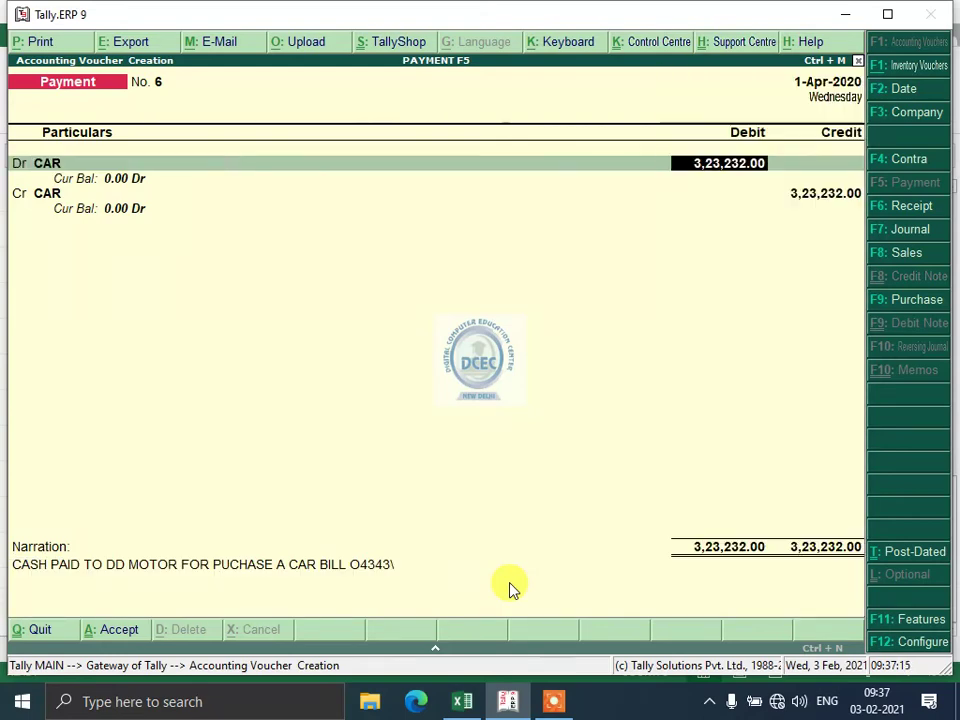
{"action": "key", "text": "Return"}
{"action": "key", "text": "Return"}
{"action": "key", "text": "Down"}
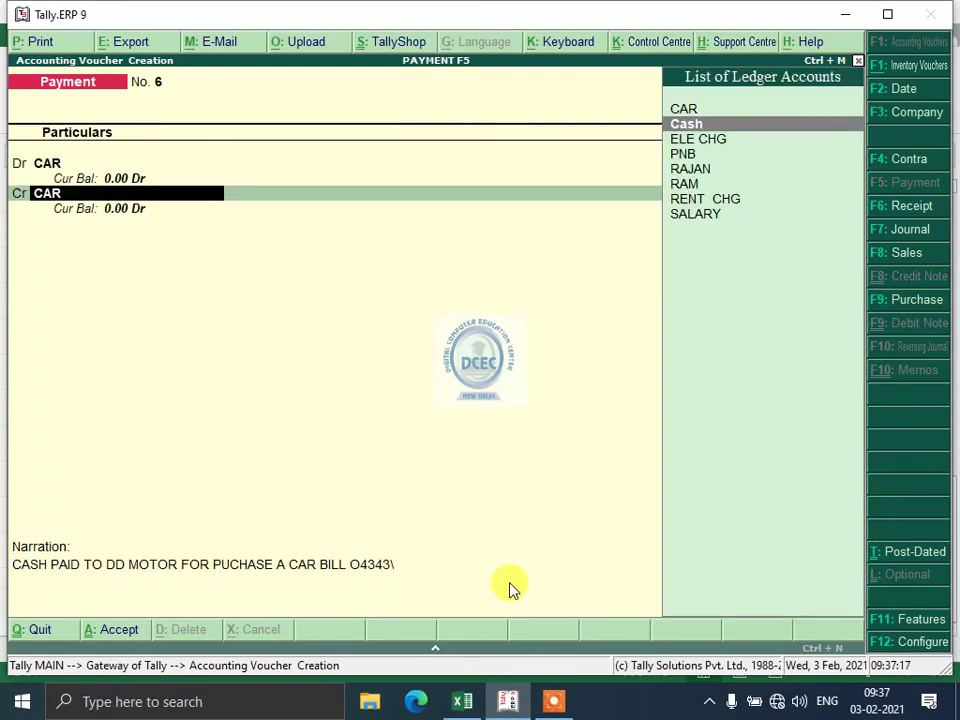
{"action": "key", "text": "Return"}
{"action": "key", "text": "Return"}
{"action": "key", "text": "Return"}
{"action": "key", "text": "Return"}
{"action": "key", "text": "Return"}
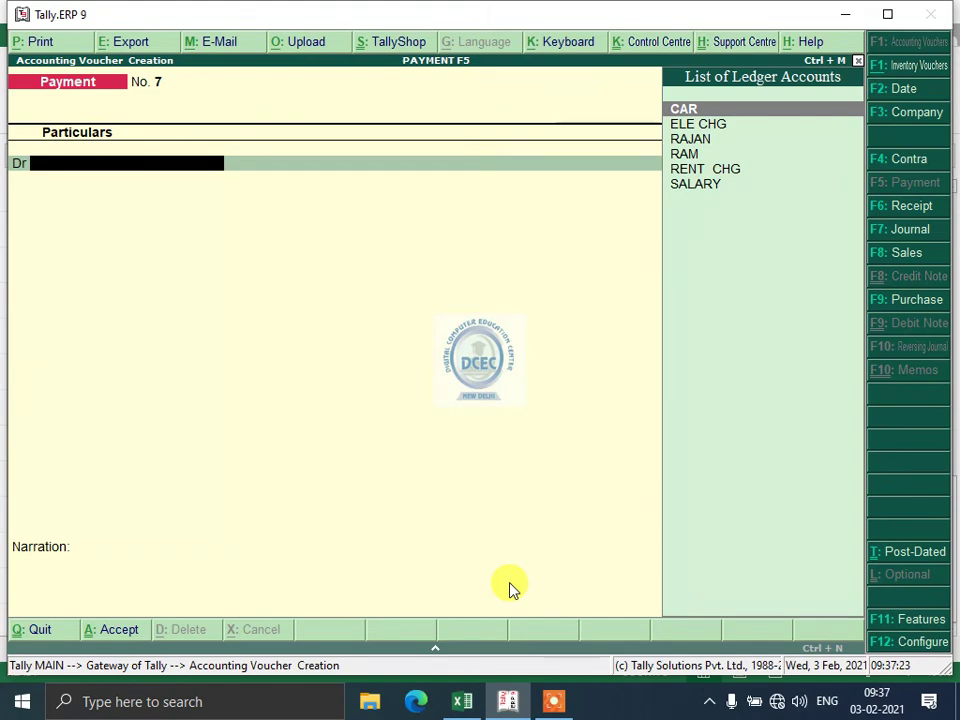
Reopen the saved sixth payment voucher to check its entries, and return to the Gateway of Tally.
{"action": "key", "text": "Page_Up"}
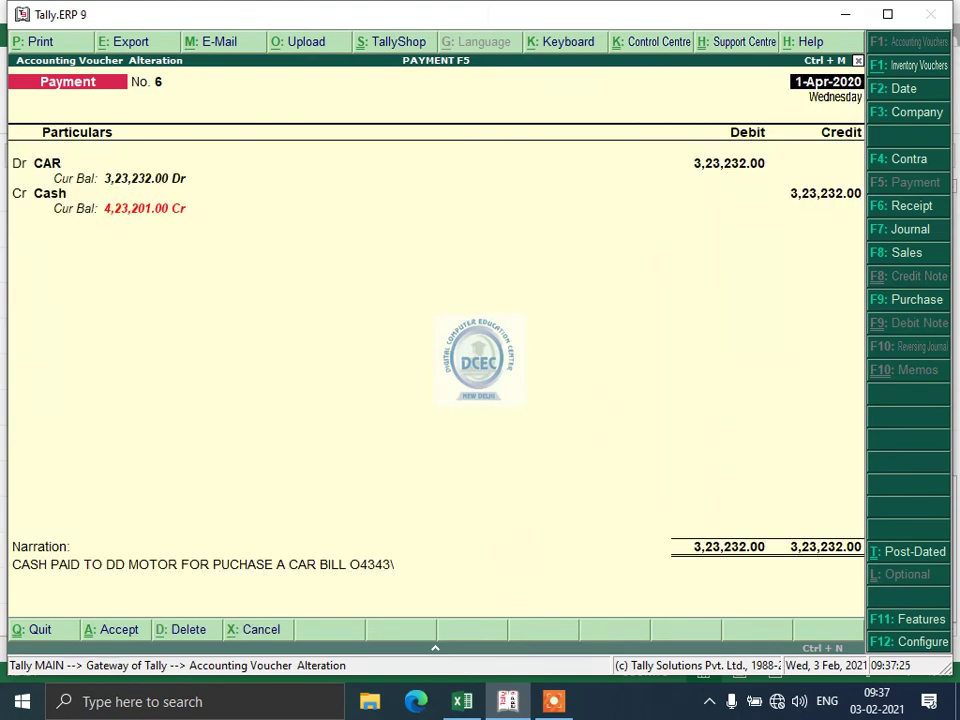
{"action": "key", "text": "Escape"}
{"action": "key", "text": "y"}
{"action": "key", "text": "Escape"}
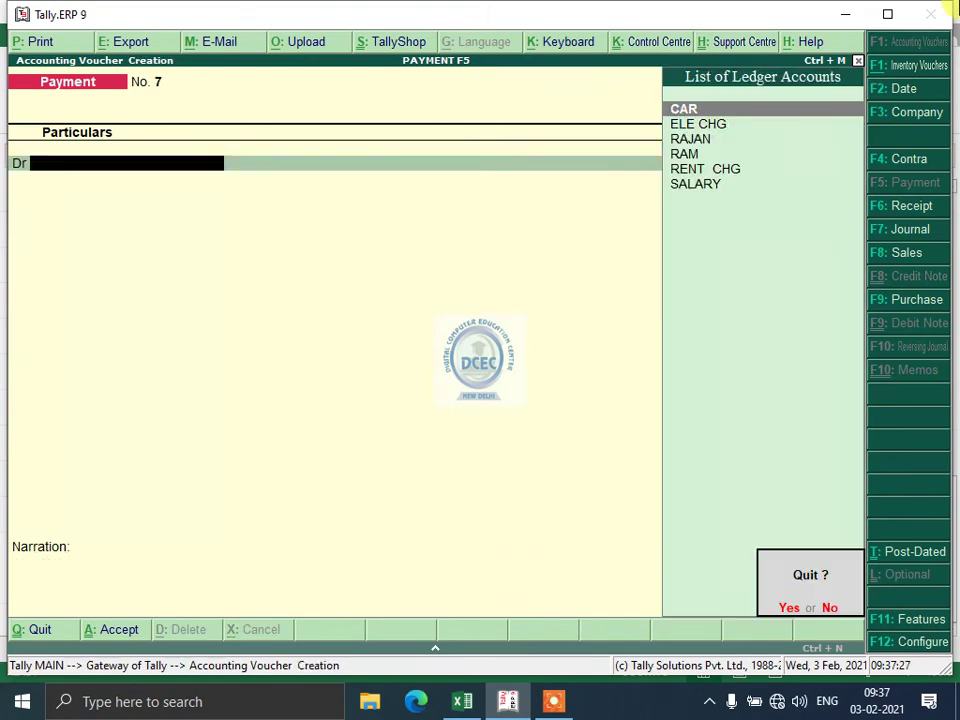
{"action": "key", "text": "y"}
Display the Day Book of the PAYMENT F5 company.
{"action": "key", "text": "Up"}
{"action": "key", "text": "Up"}
{"action": "key", "text": "Up"}
{"action": "key", "text": "Up"}
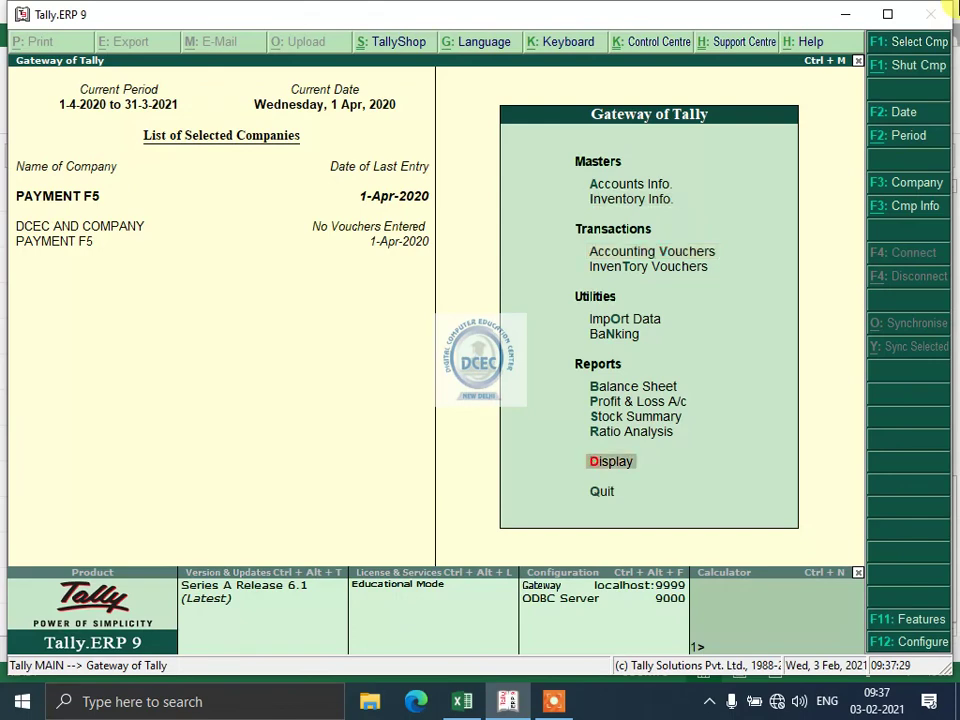
{"action": "key", "text": "Return"}
{"action": "key", "text": "Down"}
{"action": "key", "text": "Return"}
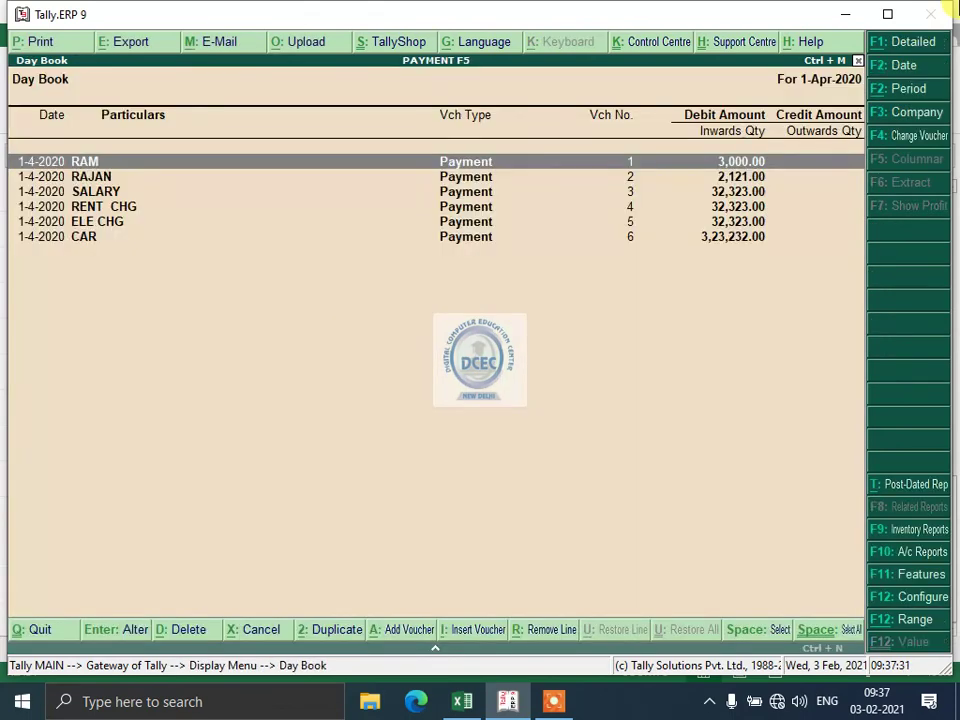
Go through the payment vouchers listed in the Day Book and view its period setting without changing it.
{"action": "key", "text": "Down"}
{"action": "key", "text": "Down"}
{"action": "key", "text": "Down"}
{"action": "key", "text": "Down"}
{"action": "key", "text": "Down"}
{"action": "key", "text": "Up"}
{"action": "key", "text": "Up"}
{"action": "key", "text": "Up"}
{"action": "key", "text": "Up"}
{"action": "key", "text": "Up"}
{"action": "key", "text": "alt+F2"}
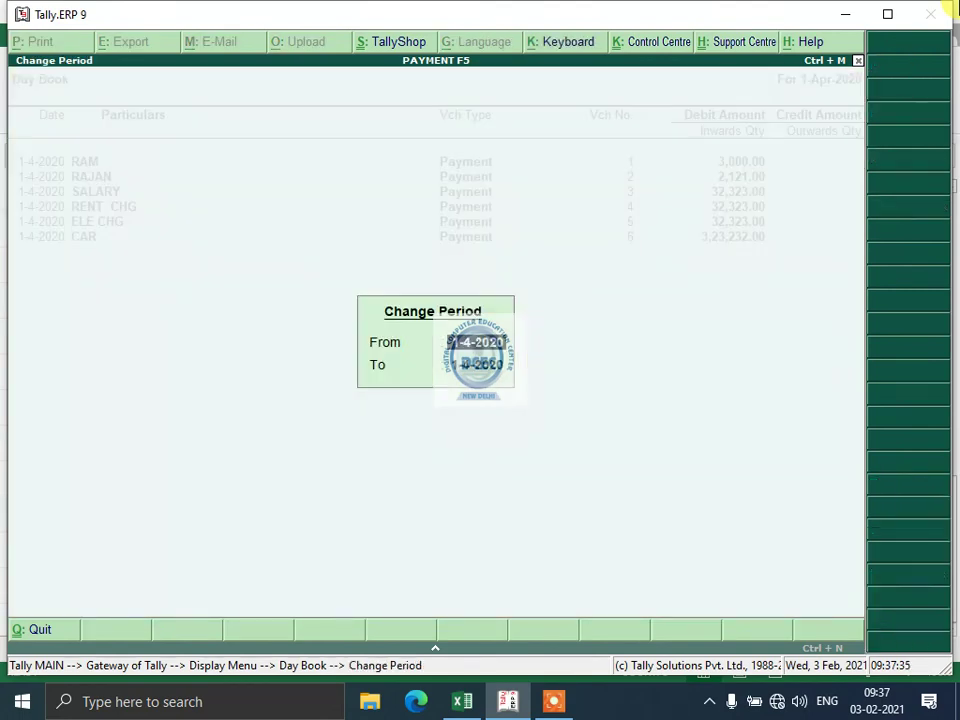
{"action": "key", "text": "Escape"}
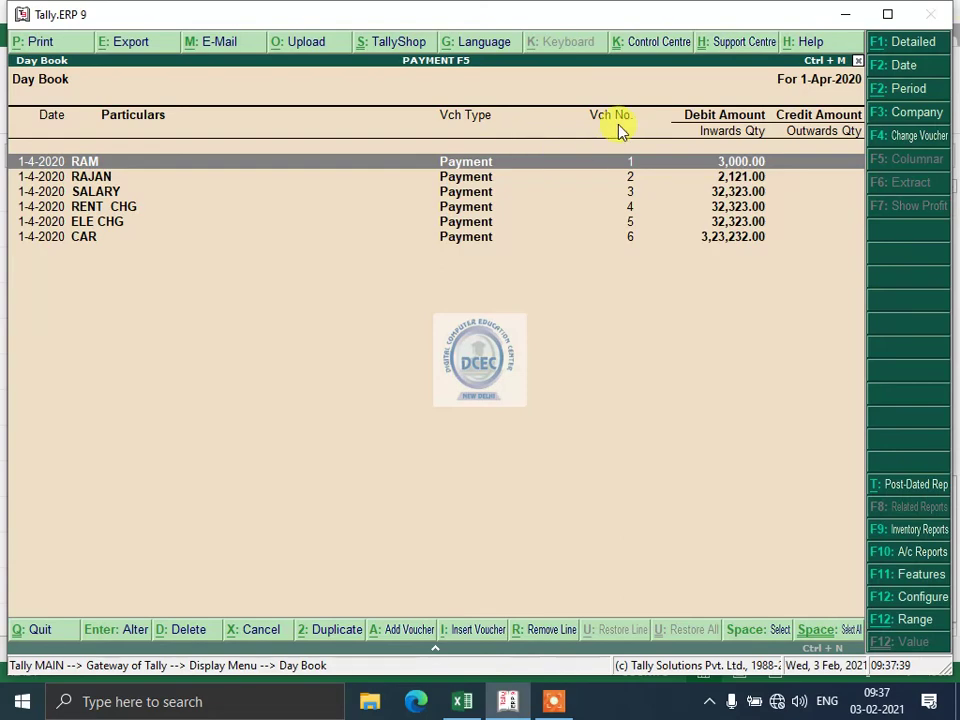
Open payment voucher 1 for RAM from the Day Book and leave it without saving changes.
{"action": "key", "text": "Return"}
{"action": "key", "text": "Return"}
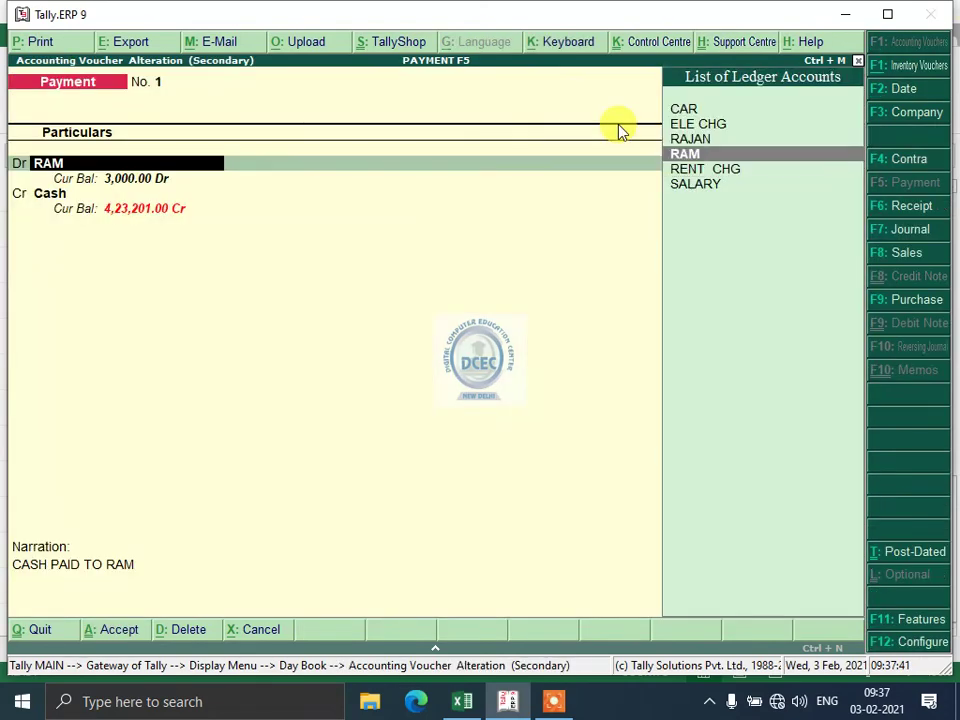
{"action": "key", "text": "Down"}
{"action": "key", "text": "Escape"}
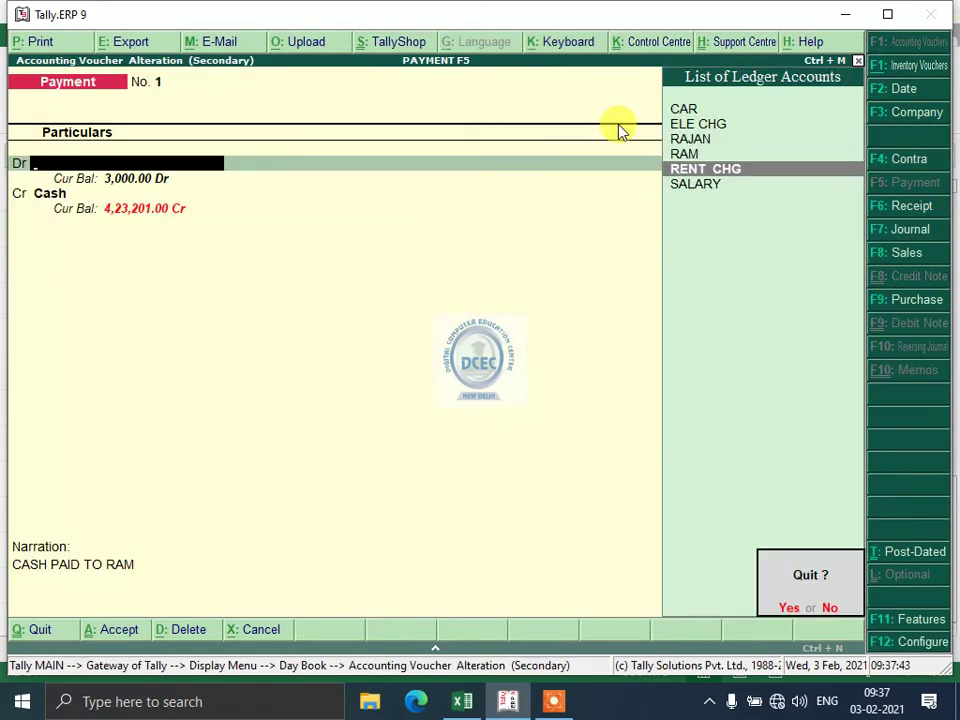
{"action": "key", "text": "y"}
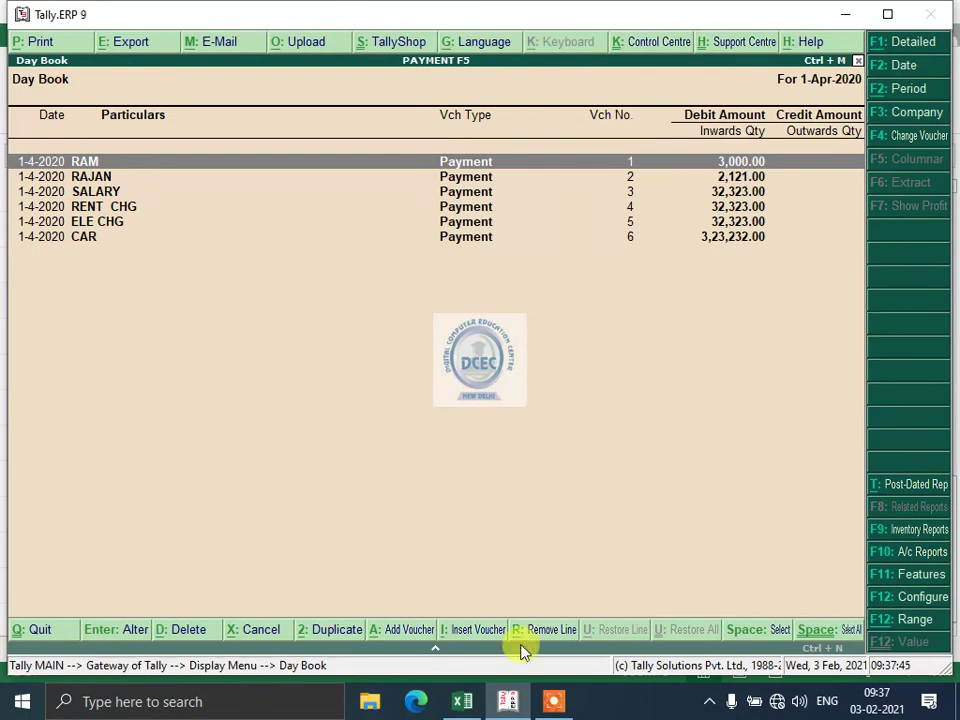
Switch to Excel and move the PARTY PAID and SUNDRY CR cells from E3:F3 to E19:F19.
{"action": "left_click", "coordinate": [462, 701]}
{"action": "scroll", "coordinate": [523, 394], "scroll_direction": "up", "scroll_amount": 7}
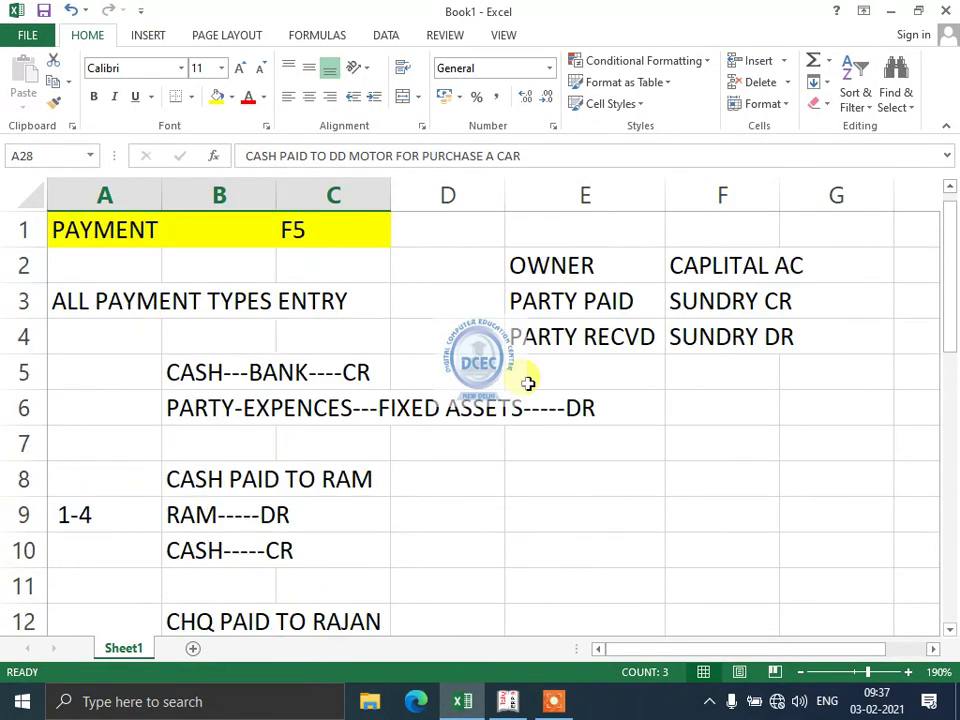
{"action": "mouse_move", "coordinate": [549, 337]}
{"action": "left_mouse_down"}
{"action": "mouse_move", "coordinate": [550, 300]}
{"action": "mouse_move", "coordinate": [681, 300]}
{"action": "left_mouse_up"}
{"action": "left_click", "coordinate": [565, 302]}
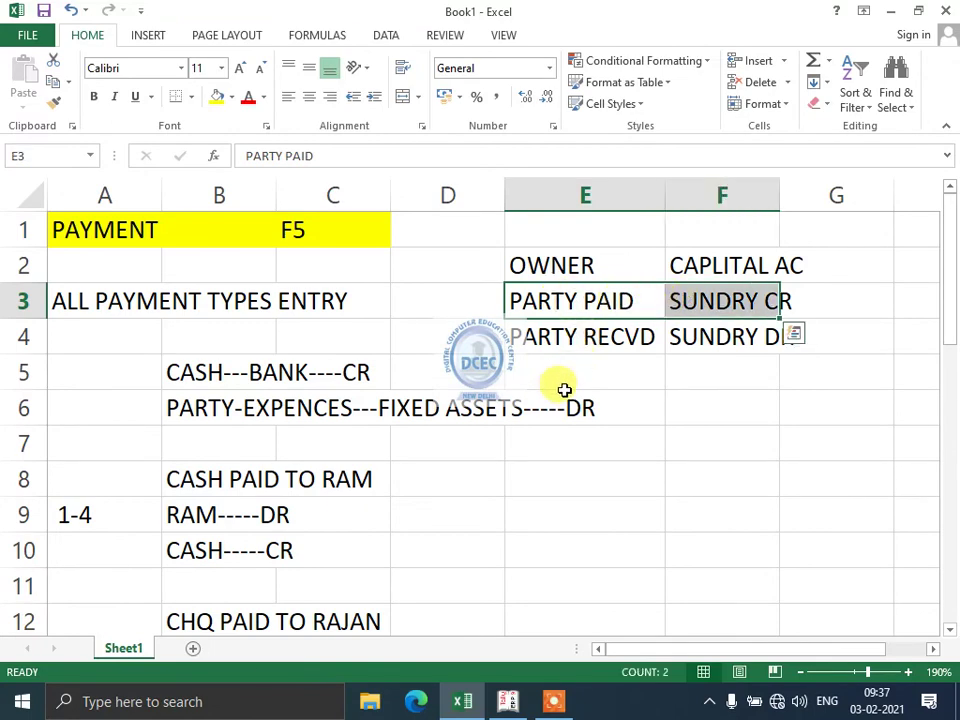
{"action": "key", "text": "ctrl+c"}
{"action": "key", "text": "ctrl+q"}
{"action": "left_click", "coordinate": [529, 478]}
{"action": "scroll", "coordinate": [529, 478], "scroll_direction": "down", "scroll_amount": 5}
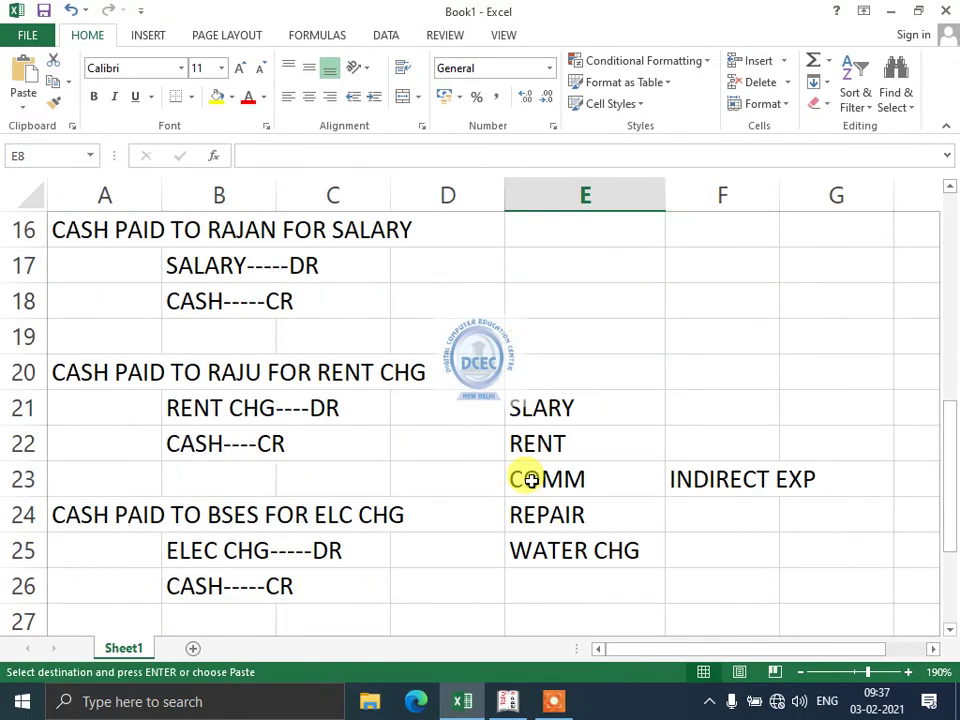
{"action": "left_click", "coordinate": [549, 343]}
{"action": "key", "text": "ctrl+v"}
{"action": "left_click", "coordinate": [690, 348]}
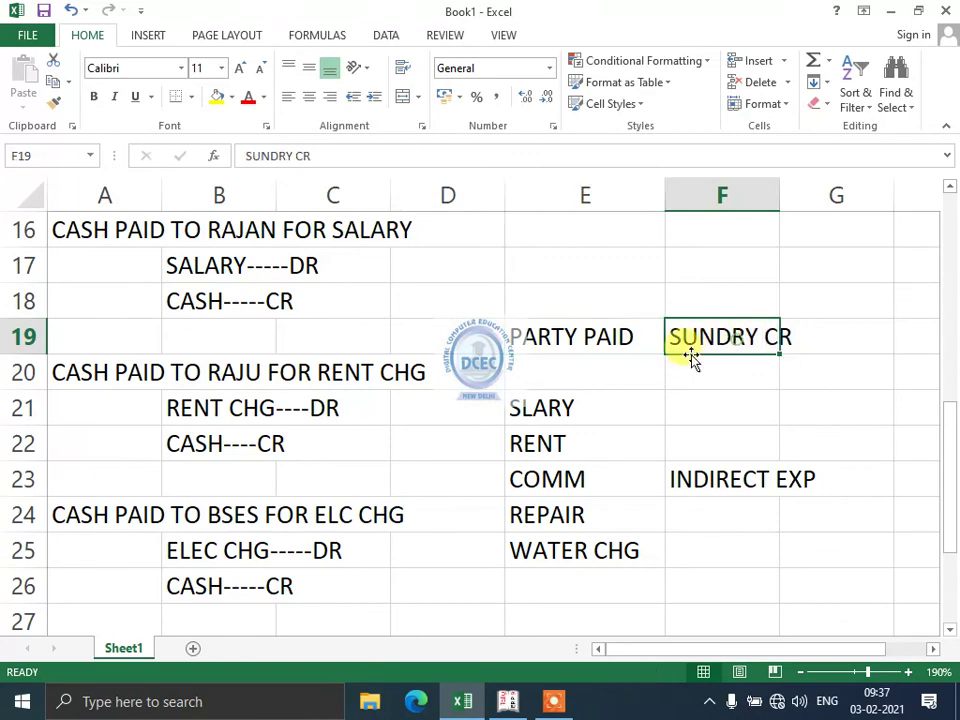
Enter the note "CAR BIKE SCOOTER AC----FIXED ASSETS" in cell E26 below WATER CHG.
{"action": "scroll", "coordinate": [600, 508], "scroll_direction": "down", "scroll_amount": 1}
{"action": "left_click", "coordinate": [555, 502]}
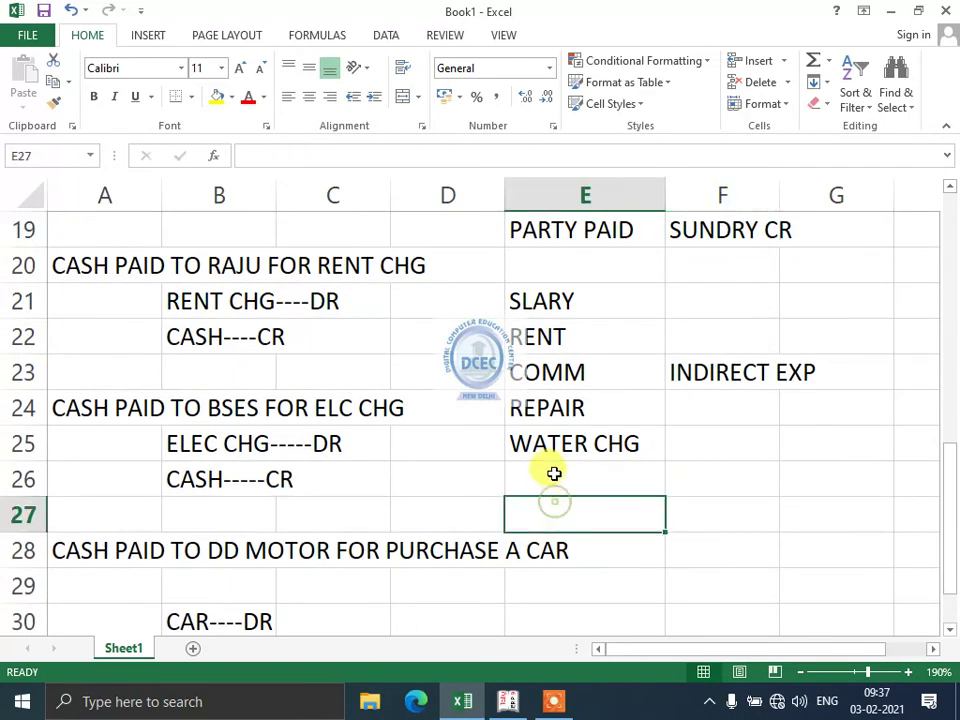
{"action": "left_click", "coordinate": [554, 474]}
{"action": "type", "text": "CAR"}
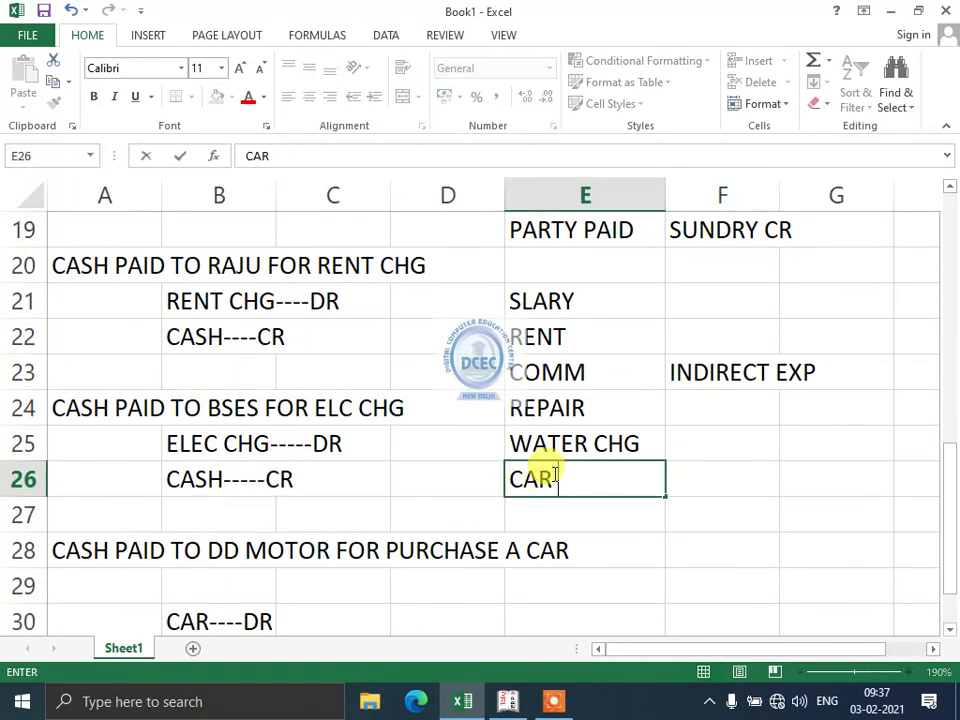
{"action": "type", "text": " BIKE"}
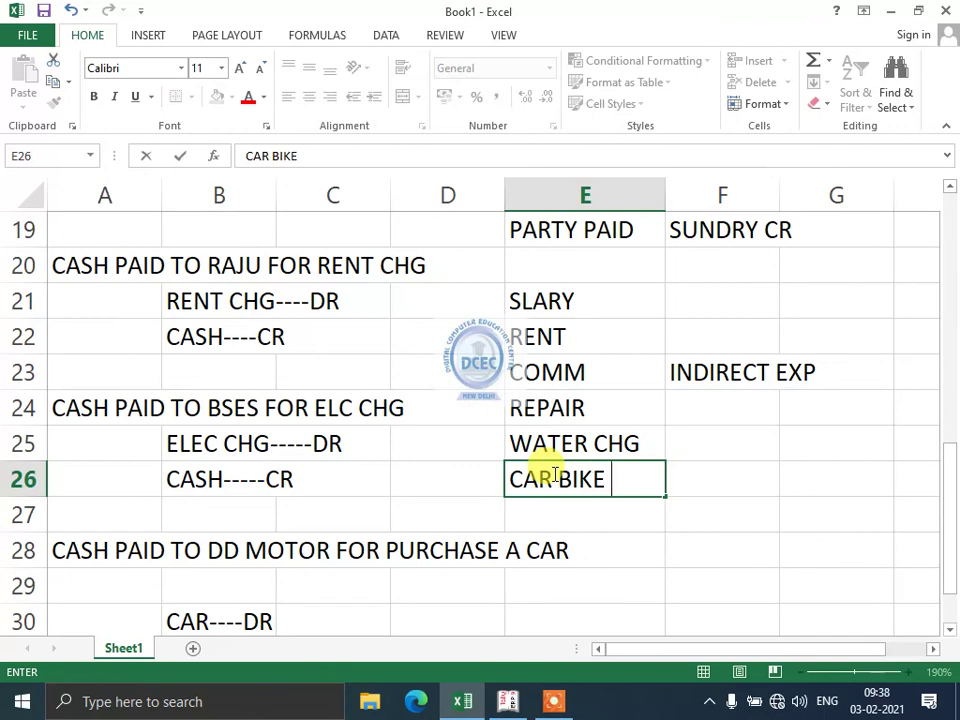
{"action": "type", "text": " SCOOTER AC"}
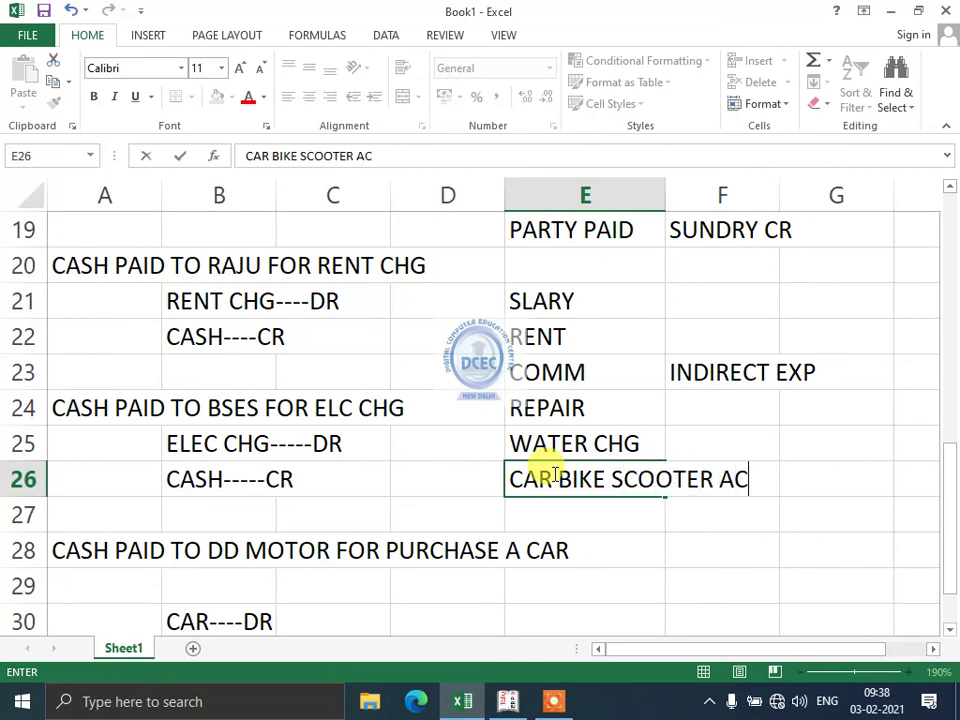
{"action": "type", "text": "----FIXEST"}
{"action": "key", "text": "BackSpace"}
{"action": "key", "text": "BackSpace"}
{"action": "key", "text": "BackSpace"}
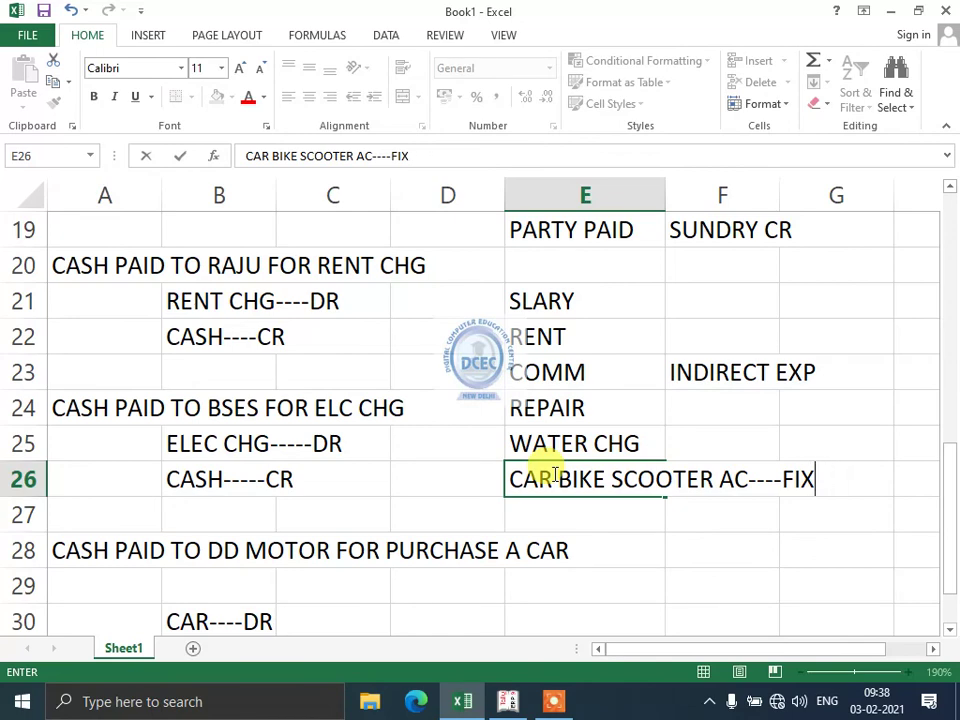
{"action": "type", "text": "ED ASSET"}
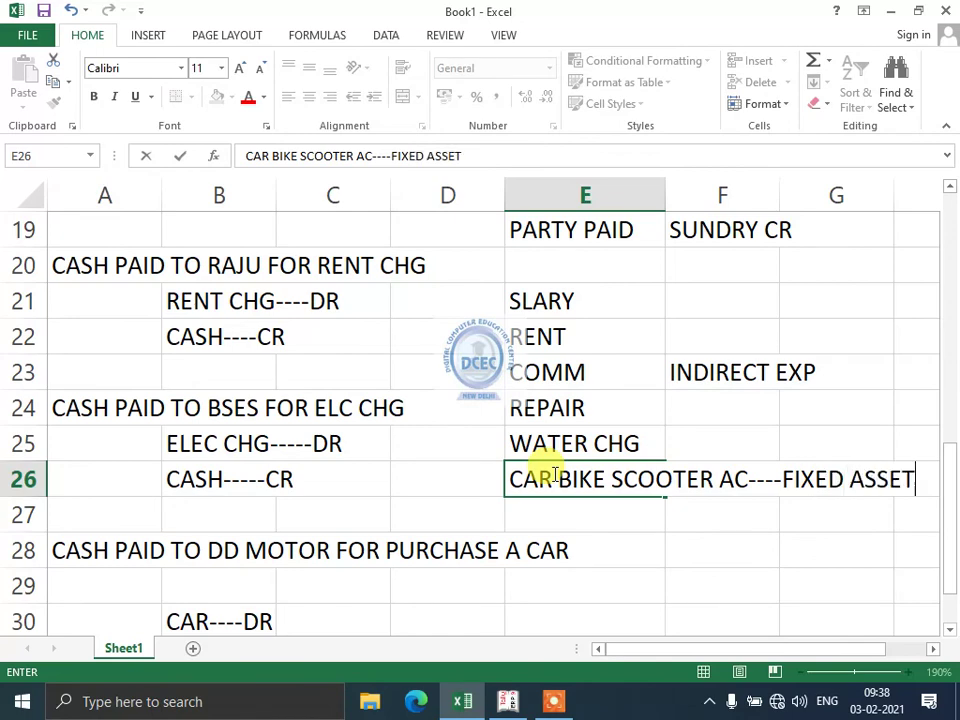
{"action": "type", "text": "S"}
{"action": "key", "text": "Return"}
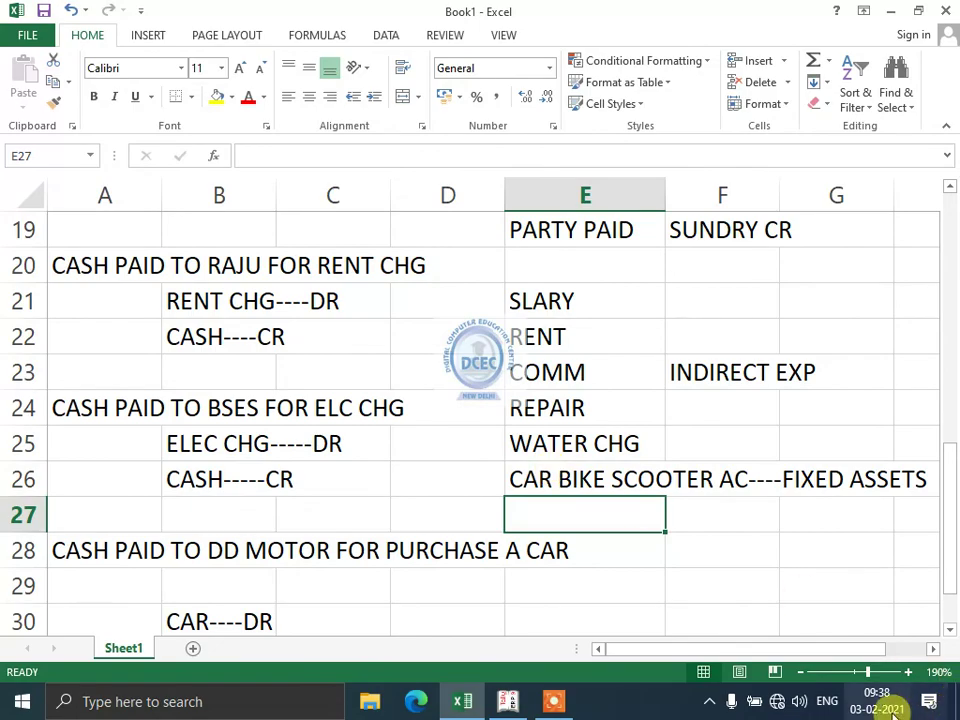
Reduce the sheet zoom to 70% and review all the payment notes in rows 1 to 31.
{"action": "left_click", "coordinate": [801, 673]}
{"action": "left_click", "coordinate": [801, 673]}
{"action": "left_click", "coordinate": [801, 673]}
{"action": "left_click", "coordinate": [801, 673]}
{"action": "left_click", "coordinate": [801, 673]}
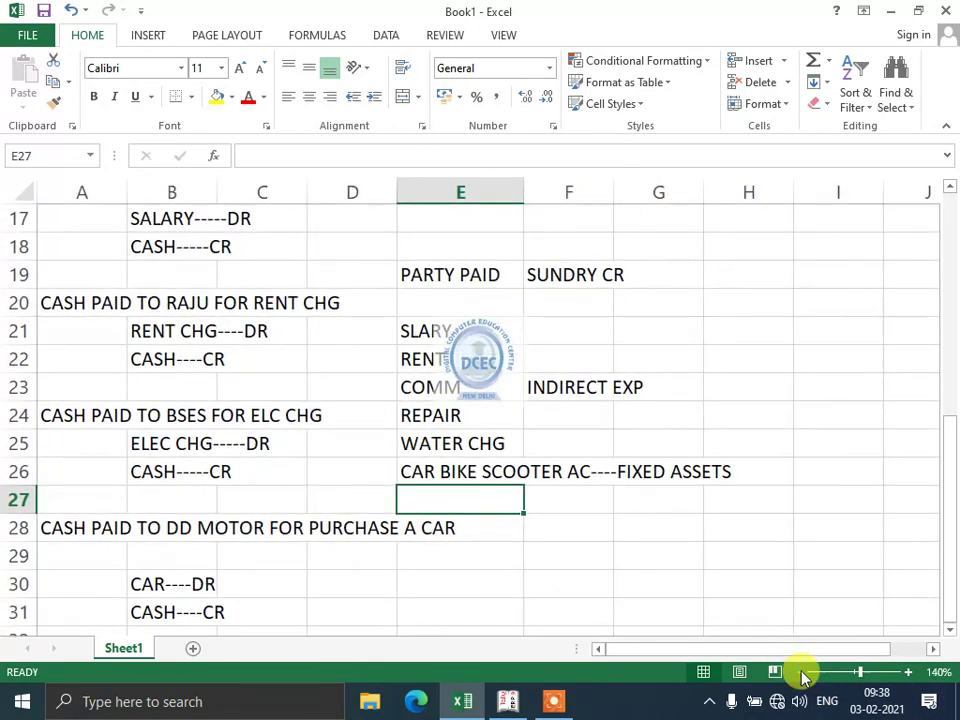
{"action": "left_click", "coordinate": [801, 673]}
{"action": "left_click", "coordinate": [801, 673]}
{"action": "left_click", "coordinate": [801, 673]}
{"action": "left_click", "coordinate": [801, 673]}
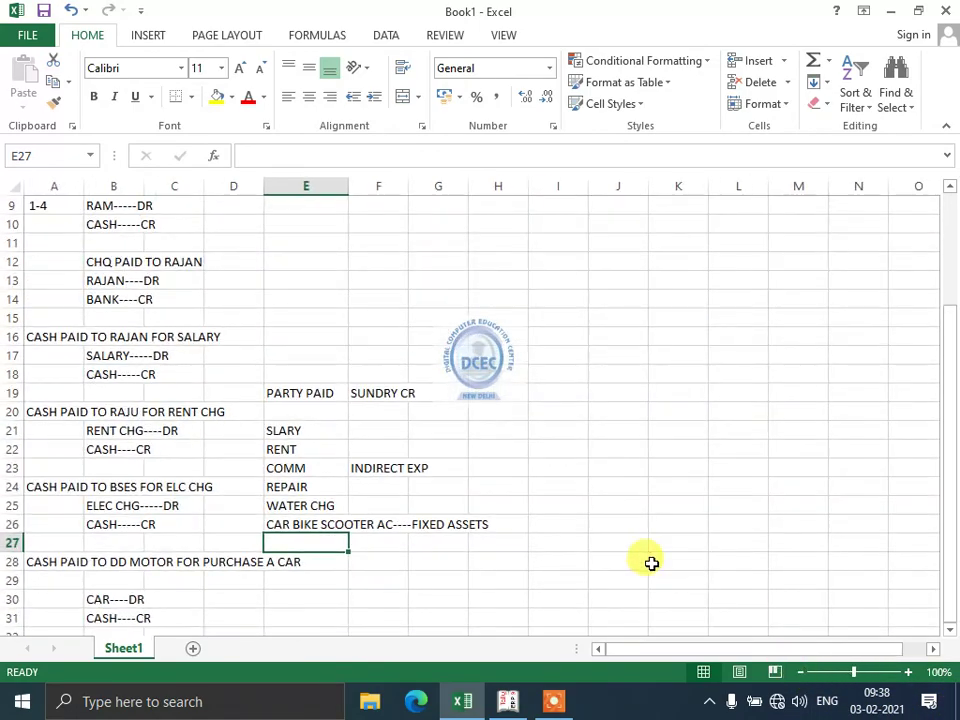
{"action": "scroll", "coordinate": [647, 559], "scroll_direction": "down", "scroll_amount": 1}
{"action": "scroll", "coordinate": [647, 561], "scroll_direction": "up", "scroll_amount": 2}
{"action": "scroll", "coordinate": [645, 559], "scroll_direction": "up", "scroll_amount": 1}
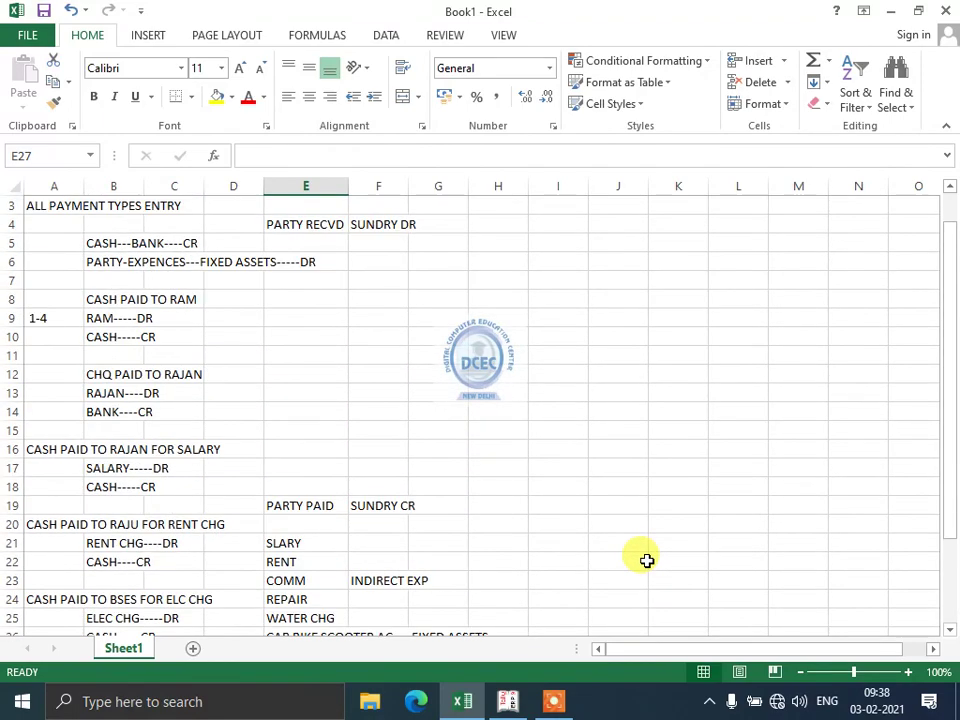
{"action": "left_click", "coordinate": [801, 673]}
{"action": "left_click", "coordinate": [801, 673]}
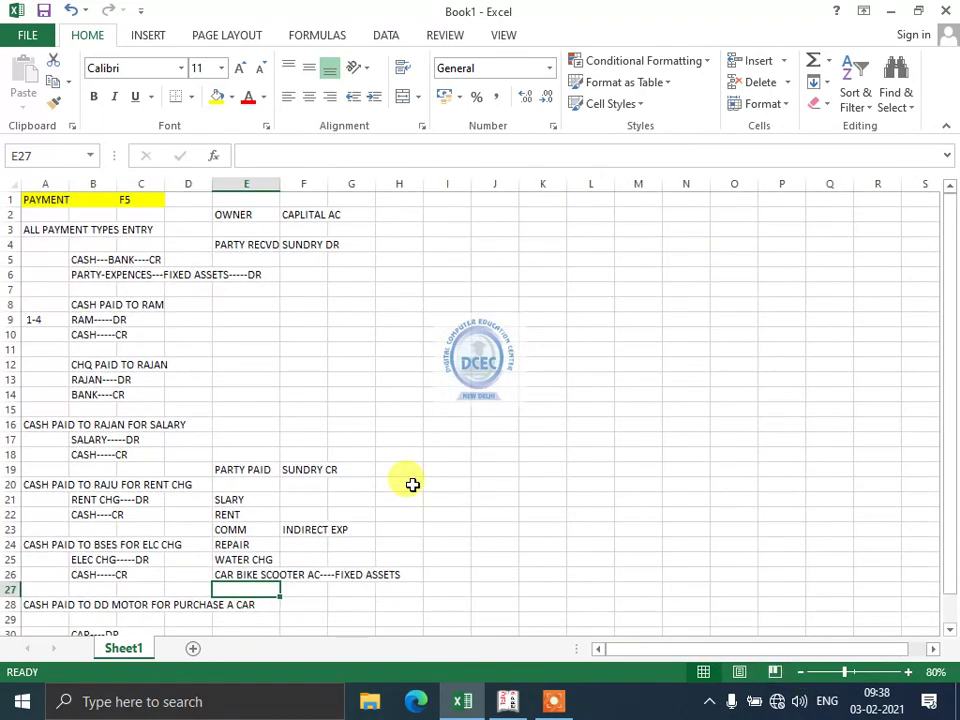
{"action": "scroll", "coordinate": [410, 484], "scroll_direction": "down", "scroll_amount": 1}
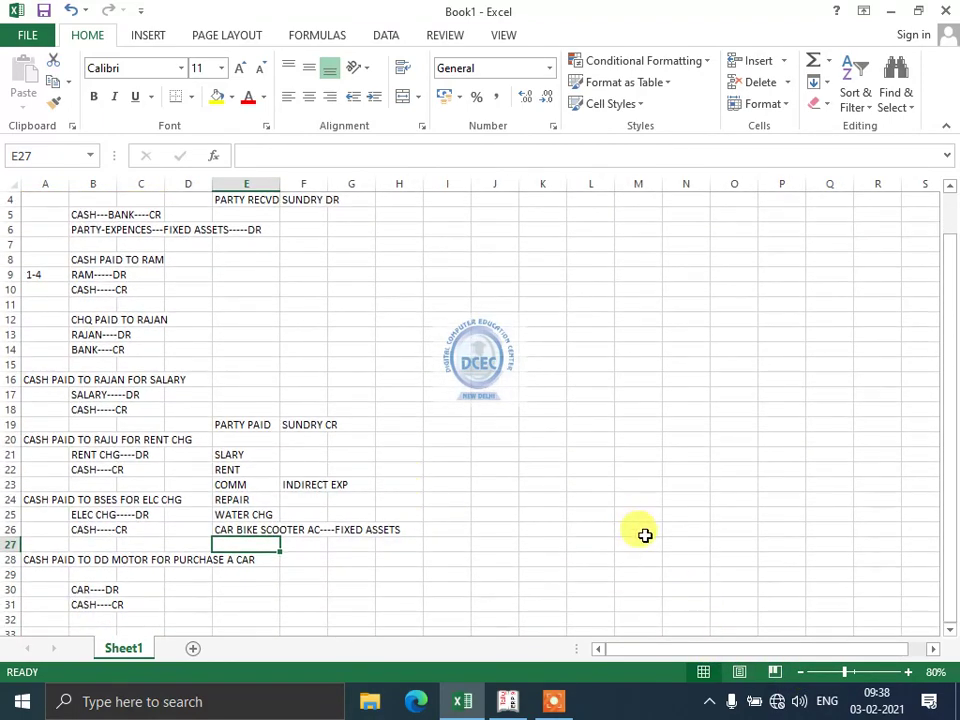
{"action": "scroll", "coordinate": [643, 536], "scroll_direction": "up", "scroll_amount": 1}
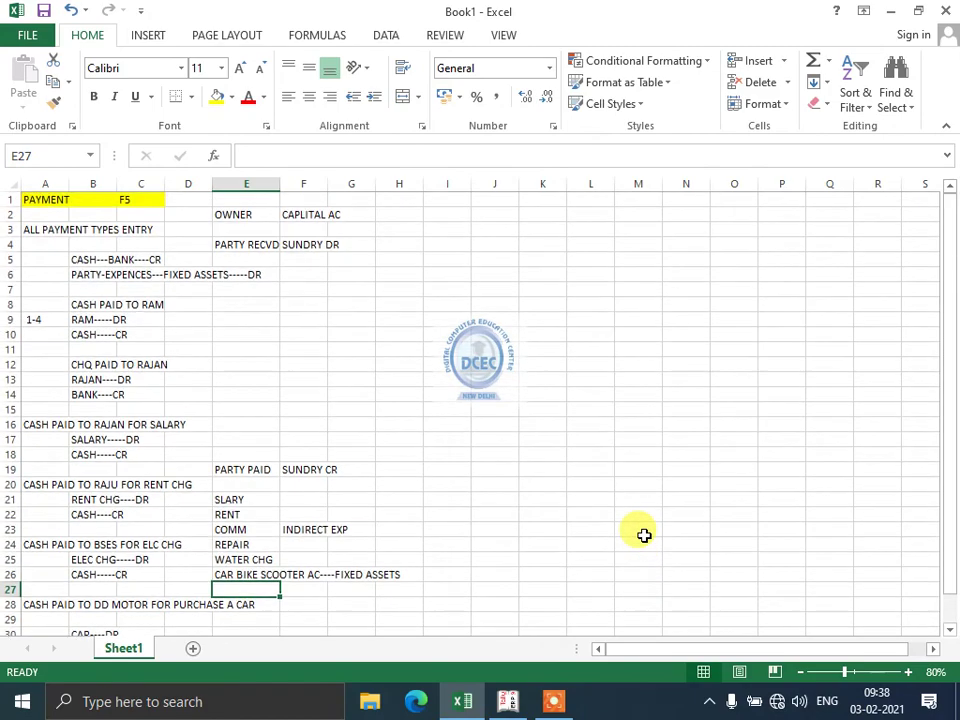
{"action": "left_click", "coordinate": [798, 673]}
{"action": "left_click", "coordinate": [388, 418]}
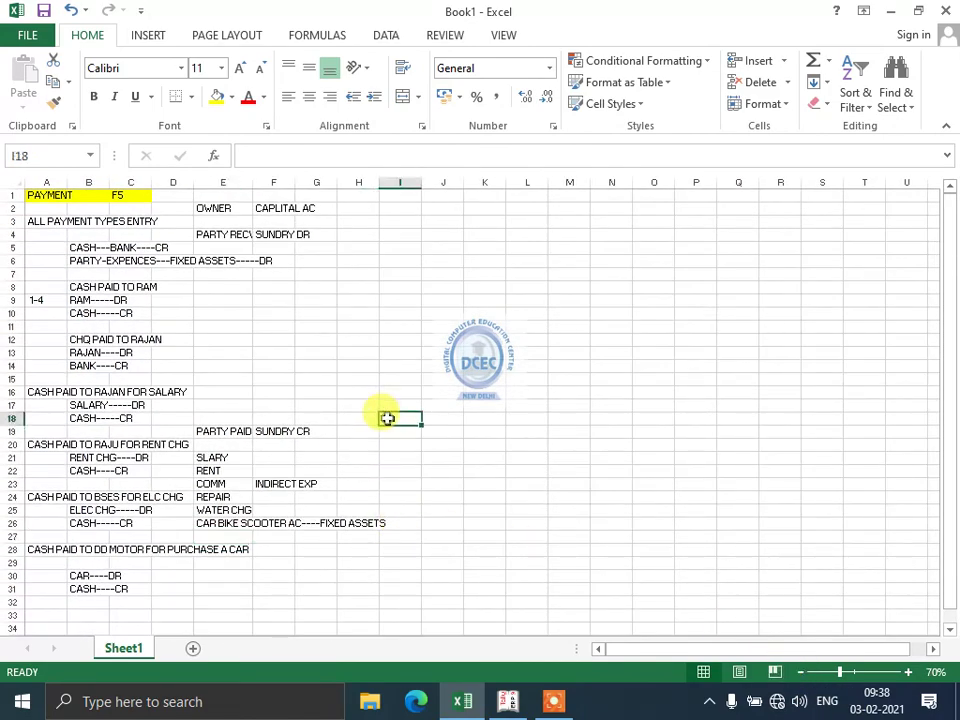